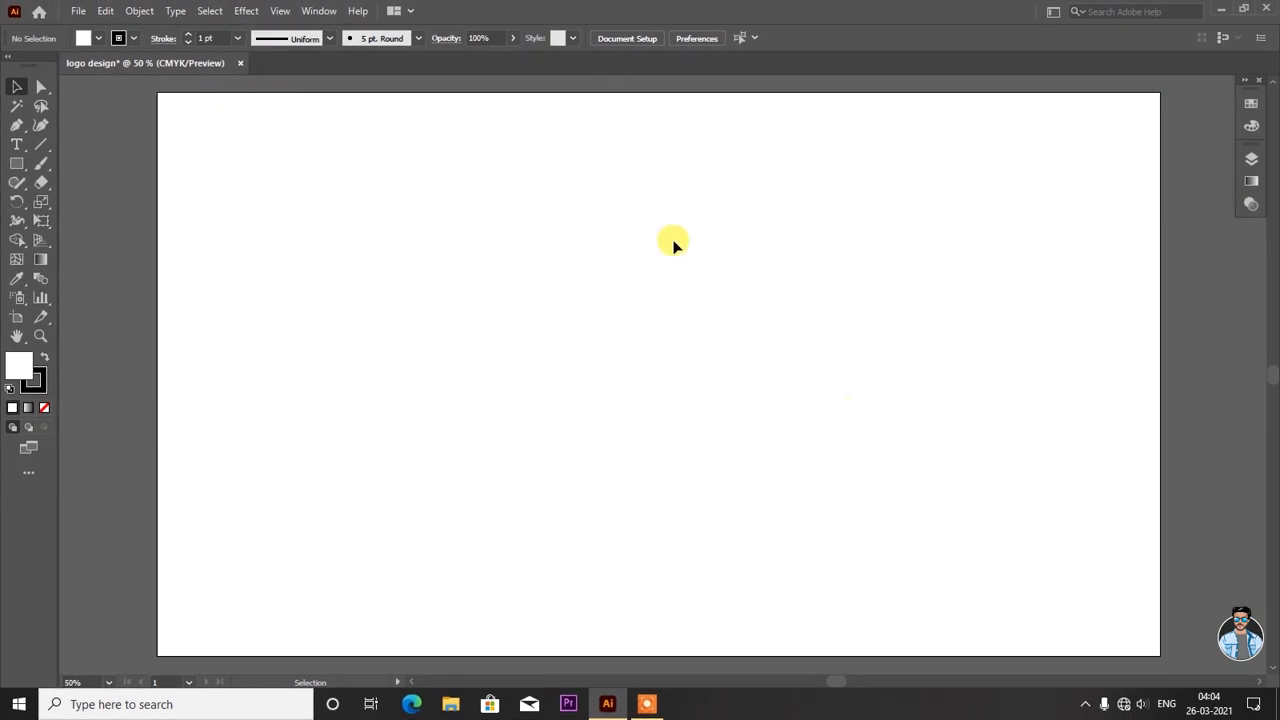
- Draw a circle about 709 px in diameter near the artboard's centre, with no fill and a black stroke
{"action": "left_click_drag", "start_coordinate": [16, 165], "coordinate": [103, 201]}
{"action": "left_click", "coordinate": [97, 39]}
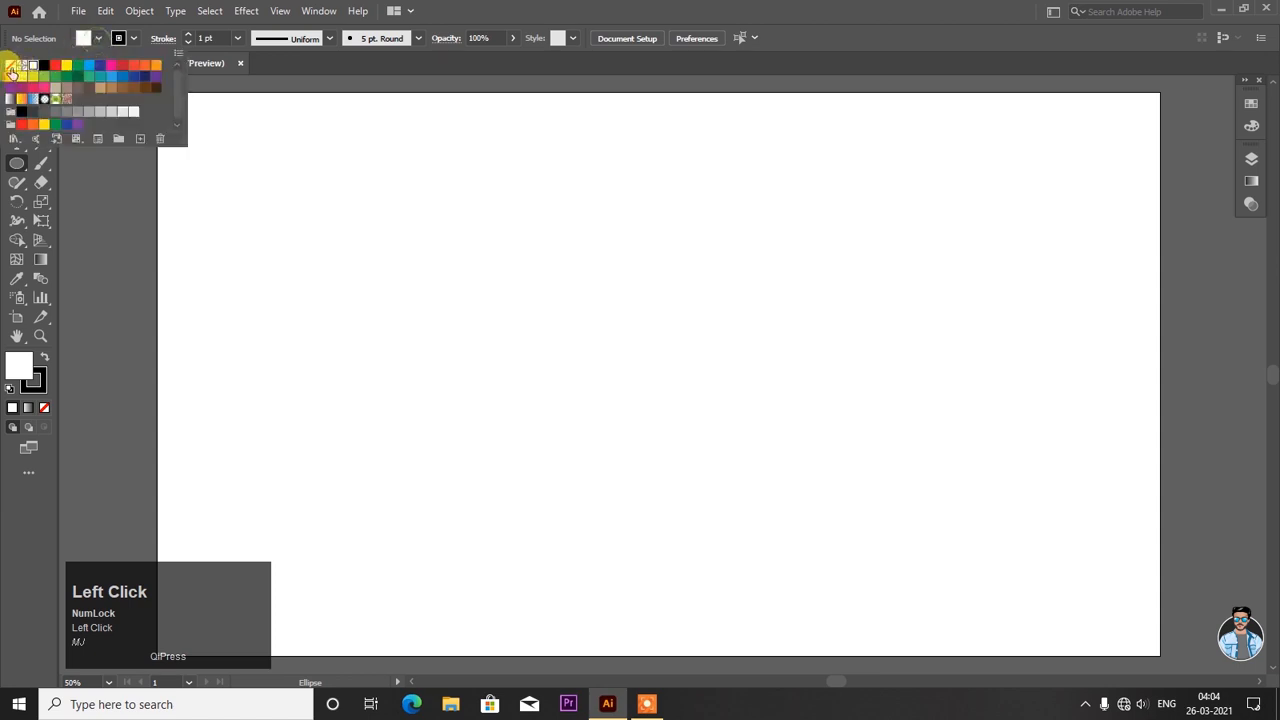
{"action": "left_click", "coordinate": [122, 270]}
{"action": "left_click_drag", "start_coordinate": [651, 392], "coordinate": [831, 203]}
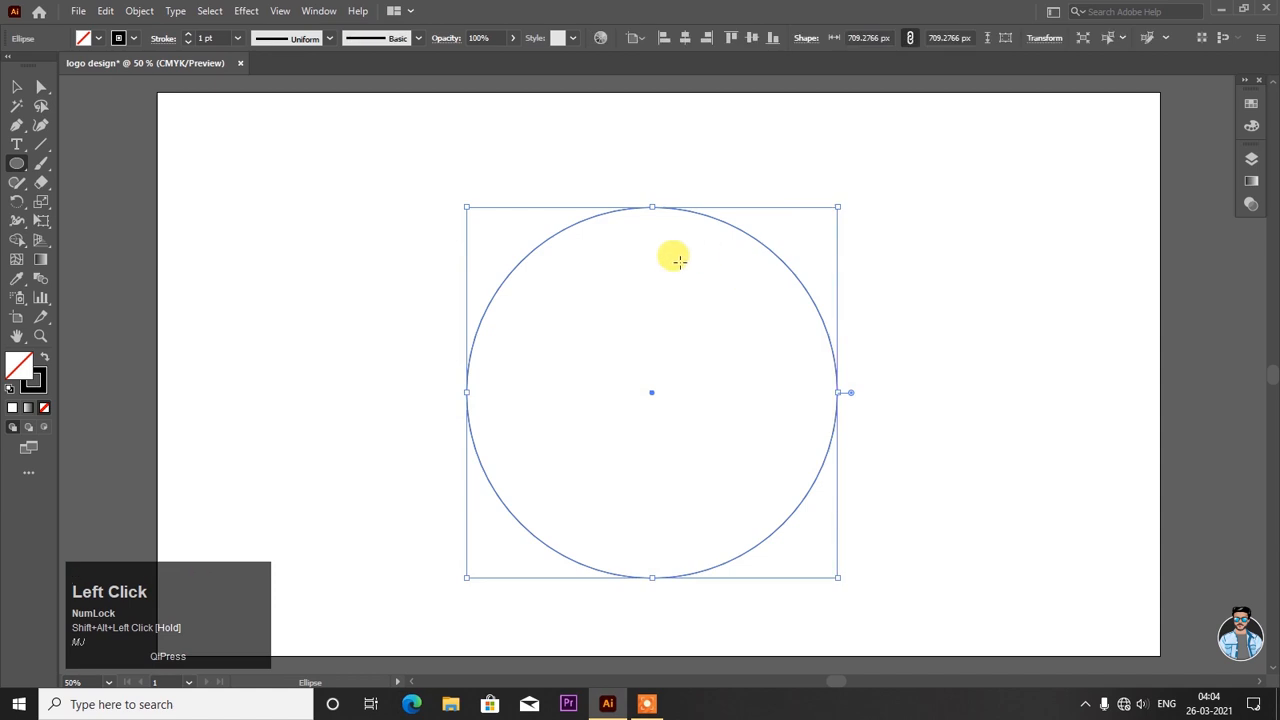
- Align the circle to the artboard, centring it horizontally and vertically
{"action": "left_click", "coordinate": [645, 40]}
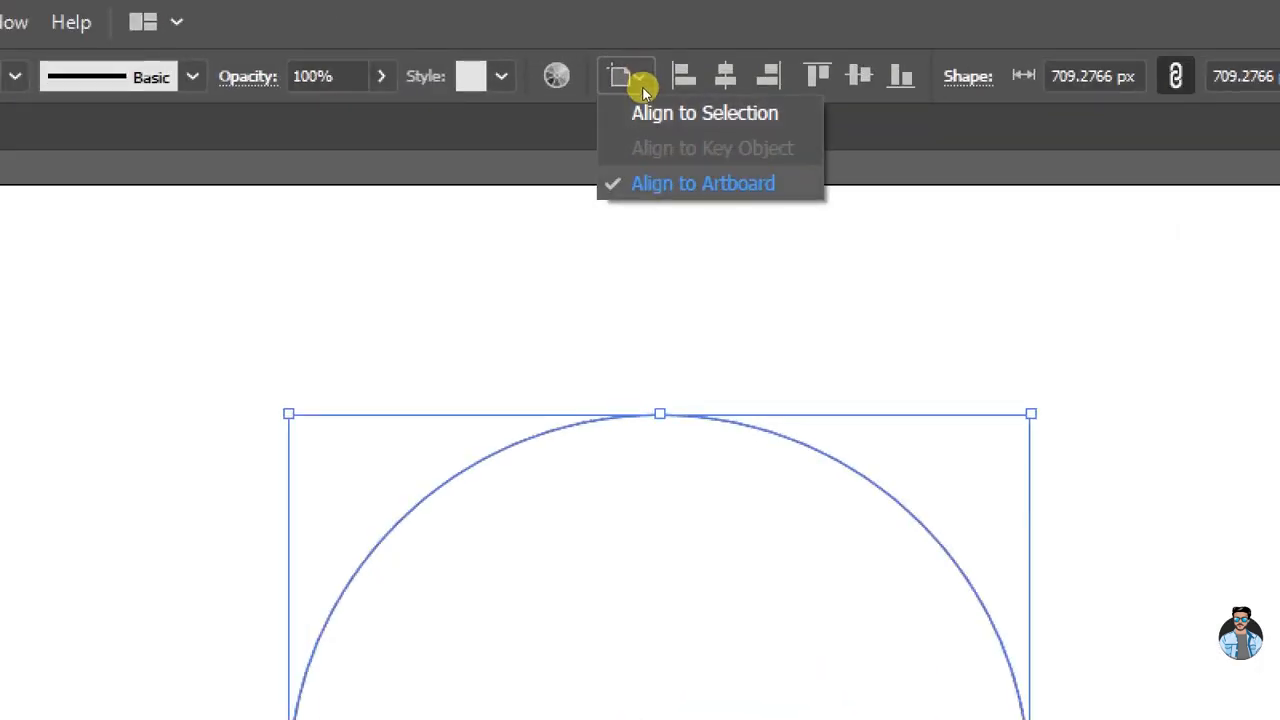
{"action": "left_click", "coordinate": [718, 190]}
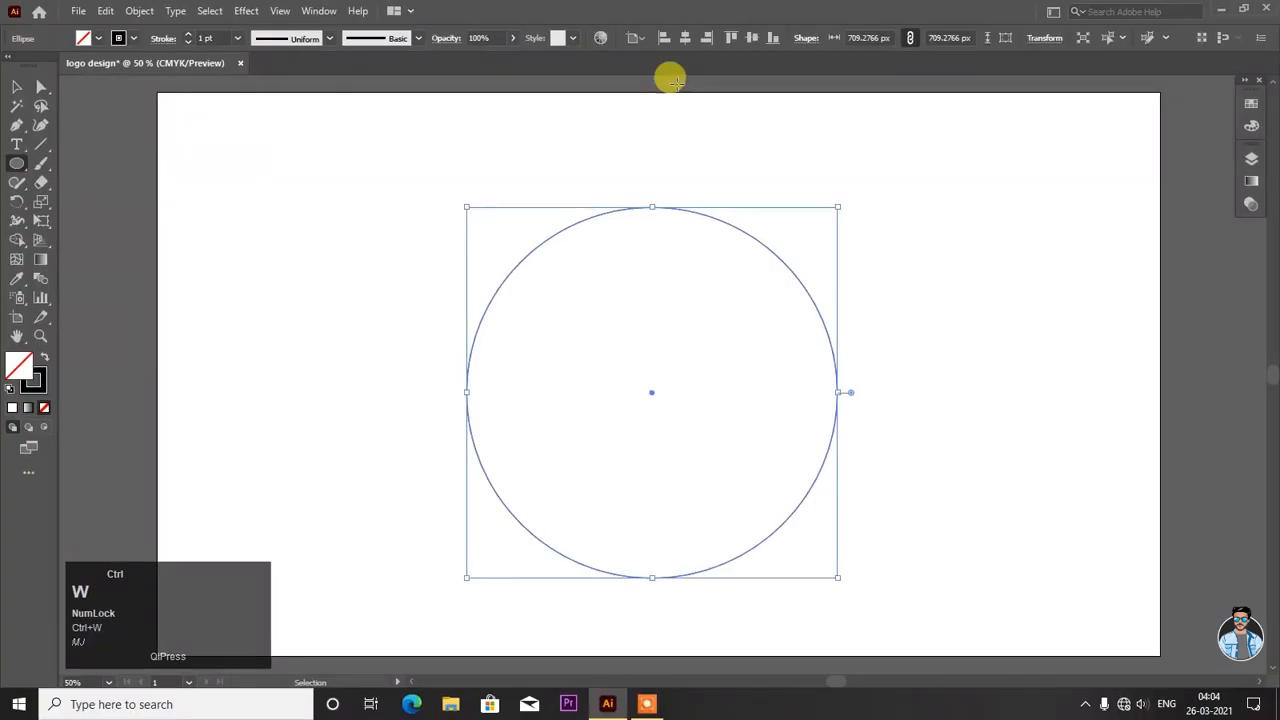
{"action": "left_click", "coordinate": [725, 76]}
{"action": "left_click", "coordinate": [751, 38]}
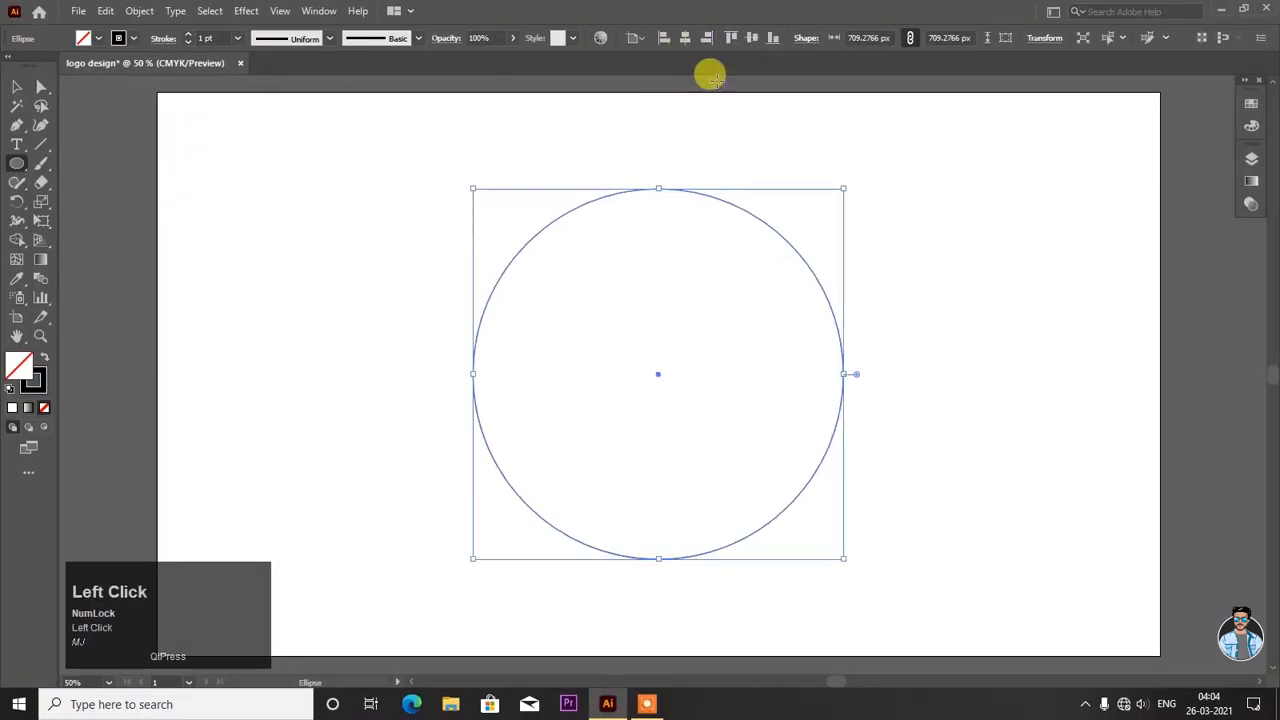
- Set the circle's stroke weight to 70 pt and deselect it
{"action": "left_click", "coordinate": [17, 87]}
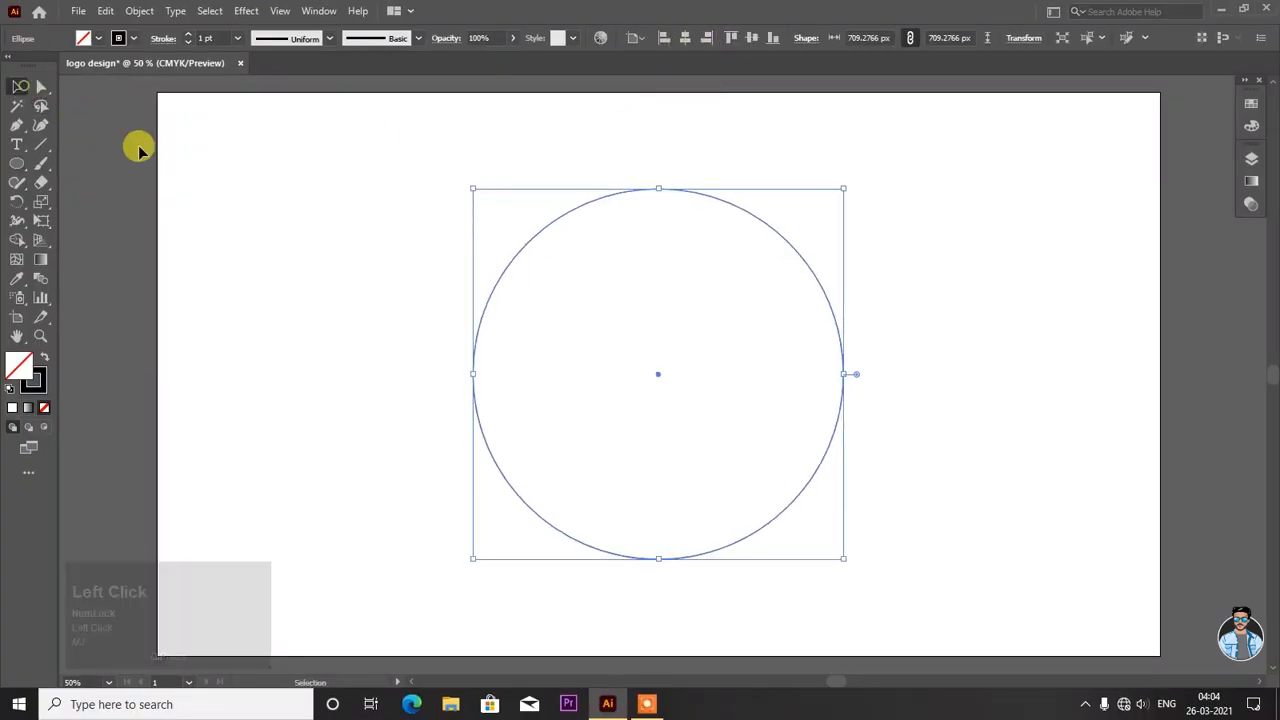
{"action": "left_click", "coordinate": [151, 151]}
{"action": "left_click", "coordinate": [533, 215]}
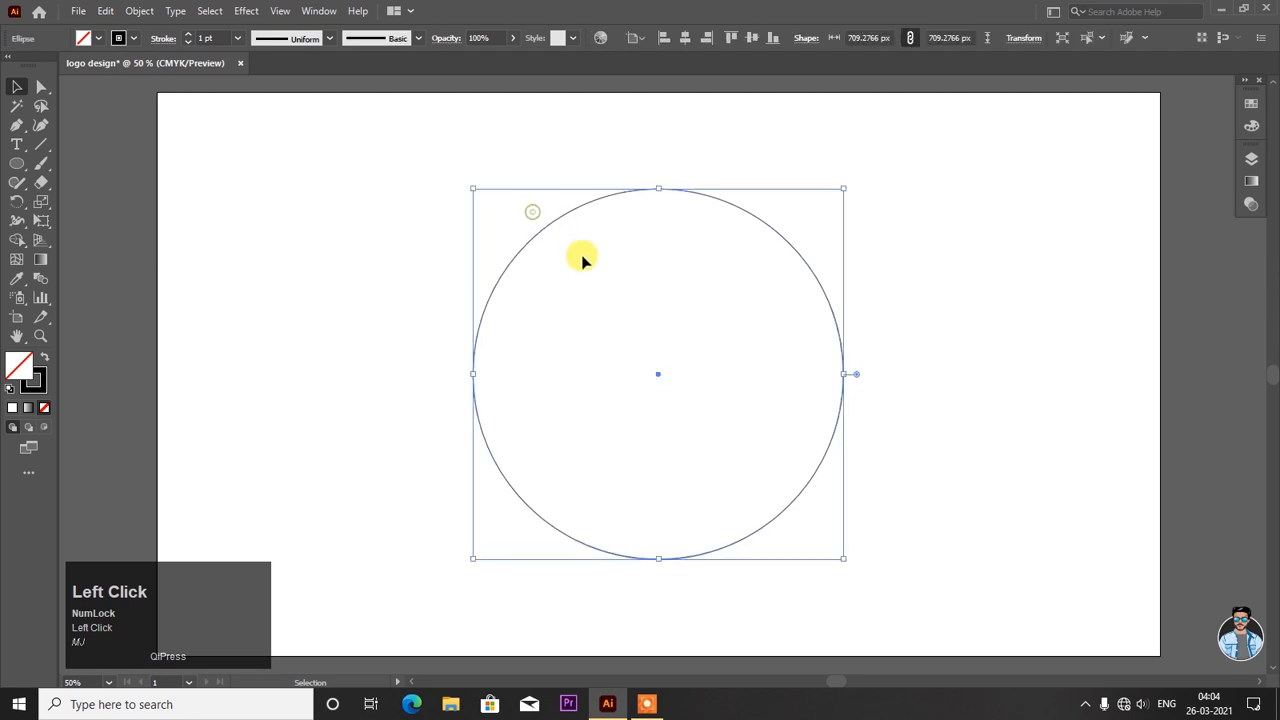
{"action": "left_click_drag", "start_coordinate": [206, 37], "coordinate": [176, 44]}
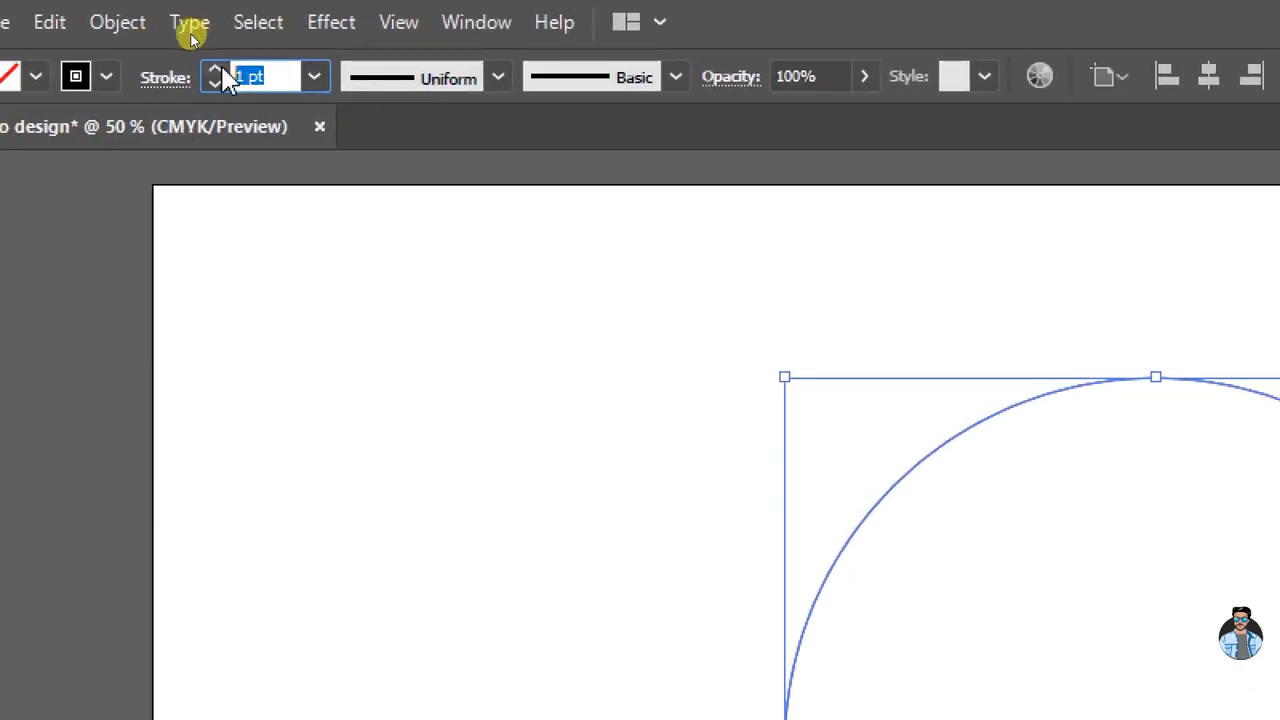
{"action": "left_click", "coordinate": [217, 70]}
{"action": "left_click_drag", "start_coordinate": [219, 70], "coordinate": [219, 70]}
{"action": "left_click", "coordinate": [219, 71]}
{"action": "left_click", "coordinate": [218, 82]}
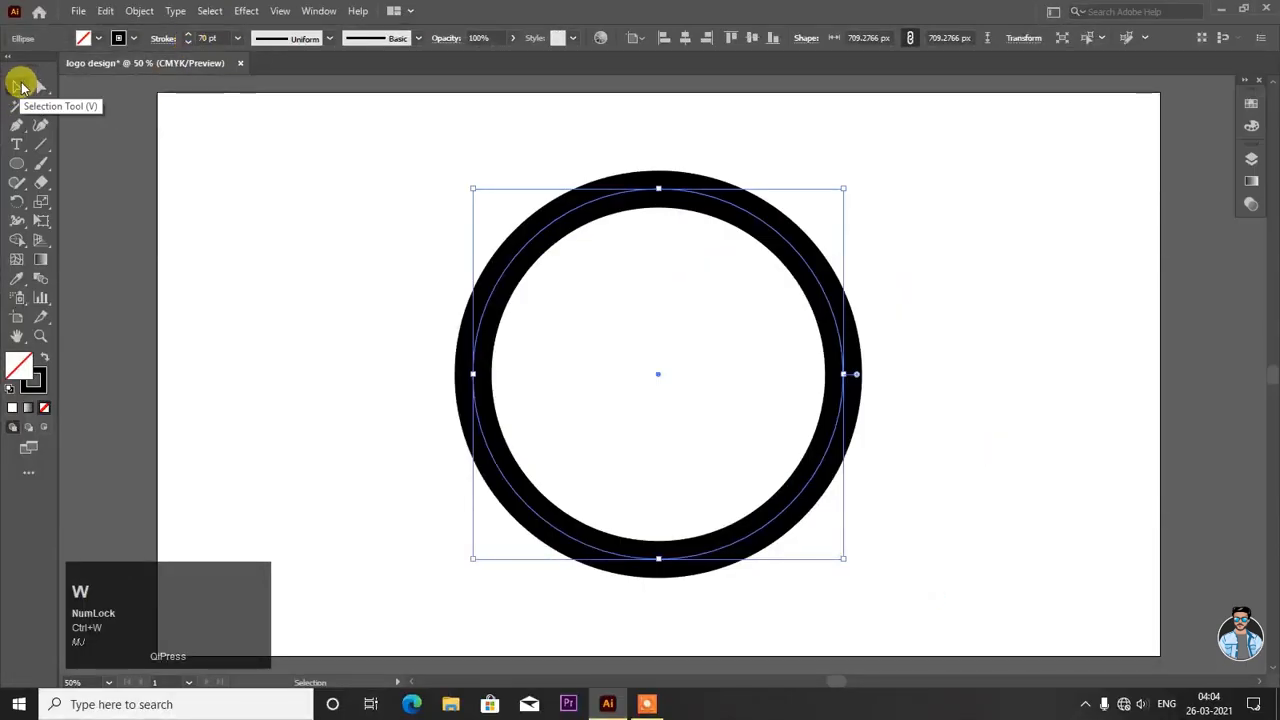
{"action": "left_click", "coordinate": [18, 86]}
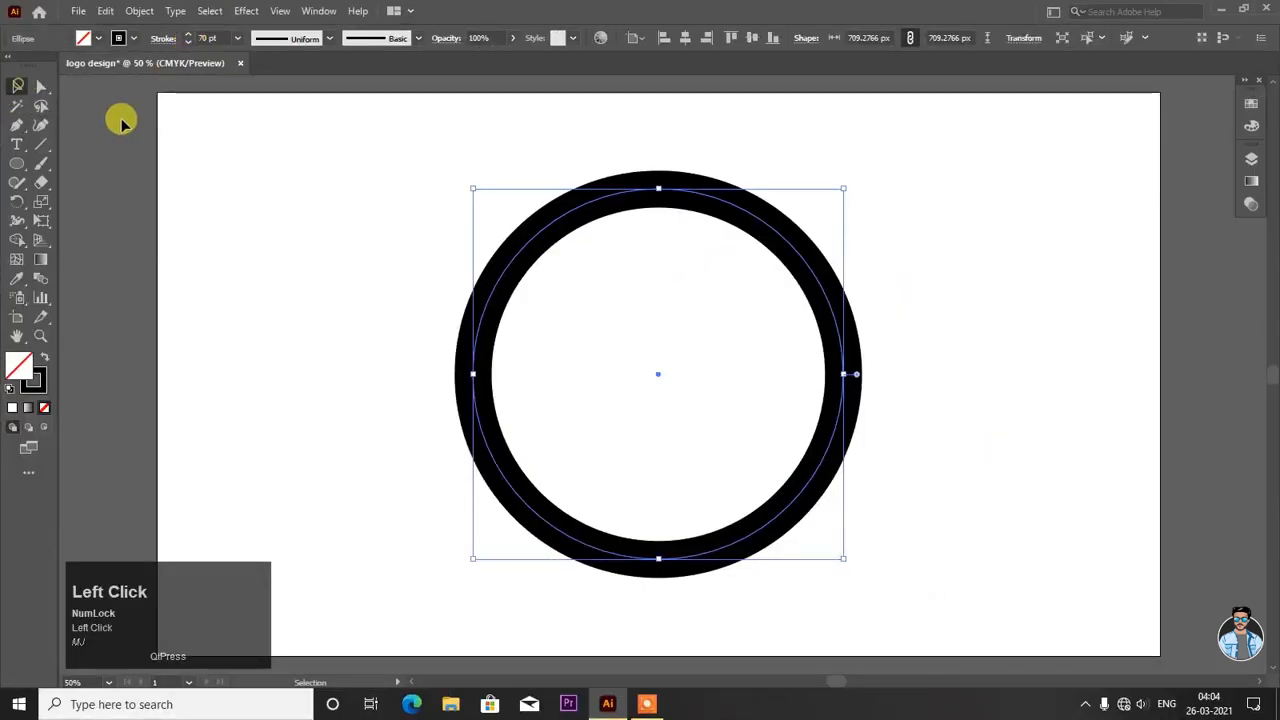
{"action": "left_click", "coordinate": [121, 121]}
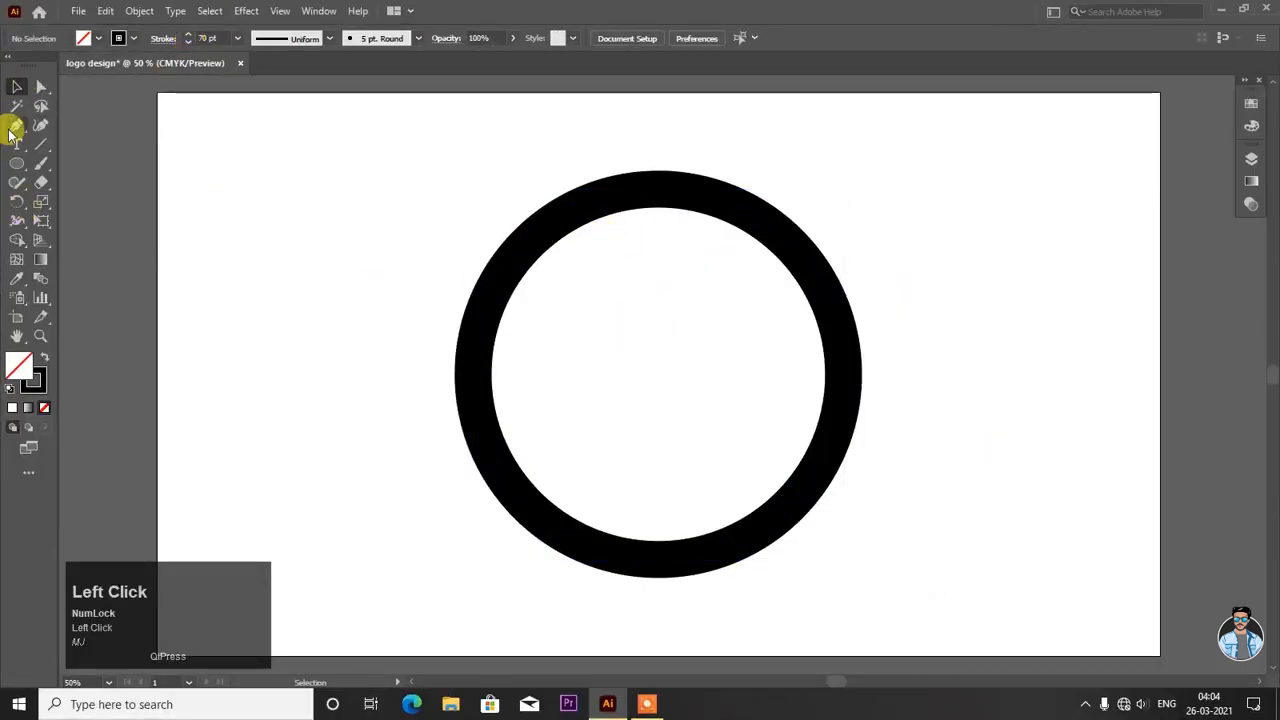
- Draw a straight horizontal line with the Pen tool through the circle's centre, extending past the ring on both sides
{"action": "left_click_drag", "start_coordinate": [14, 128], "coordinate": [55, 128]}
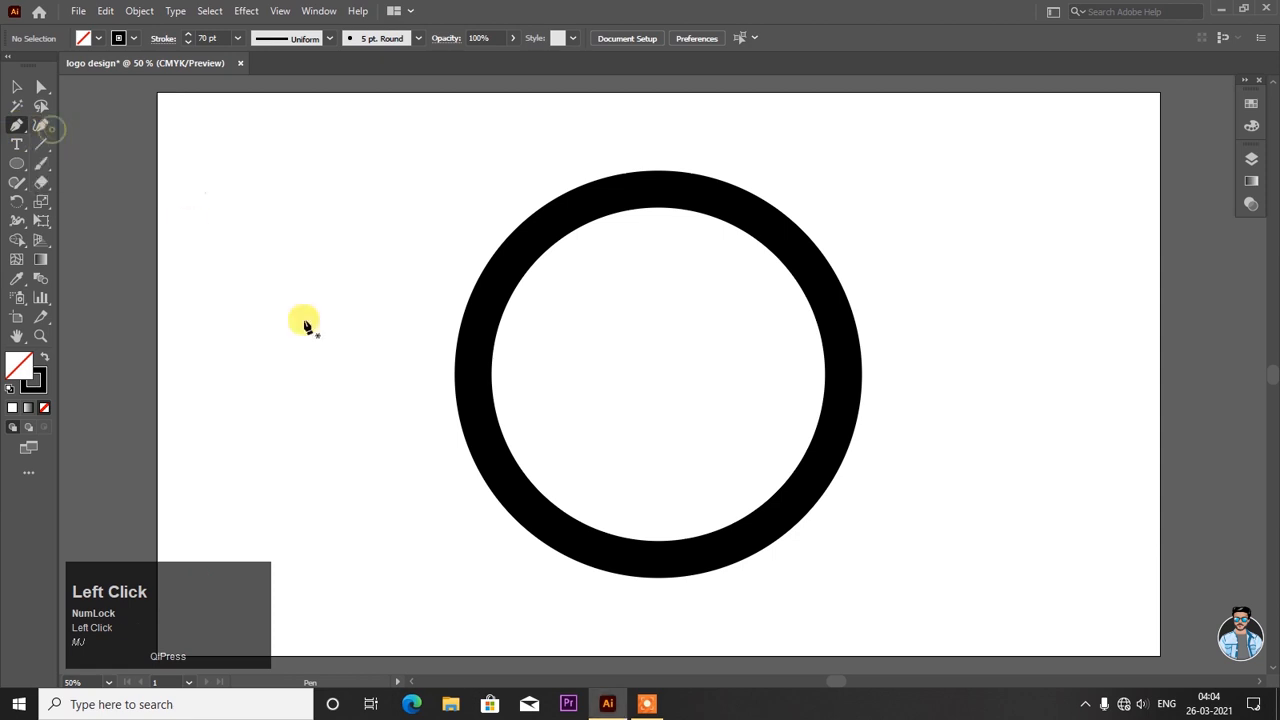
{"action": "left_click", "coordinate": [389, 374]}
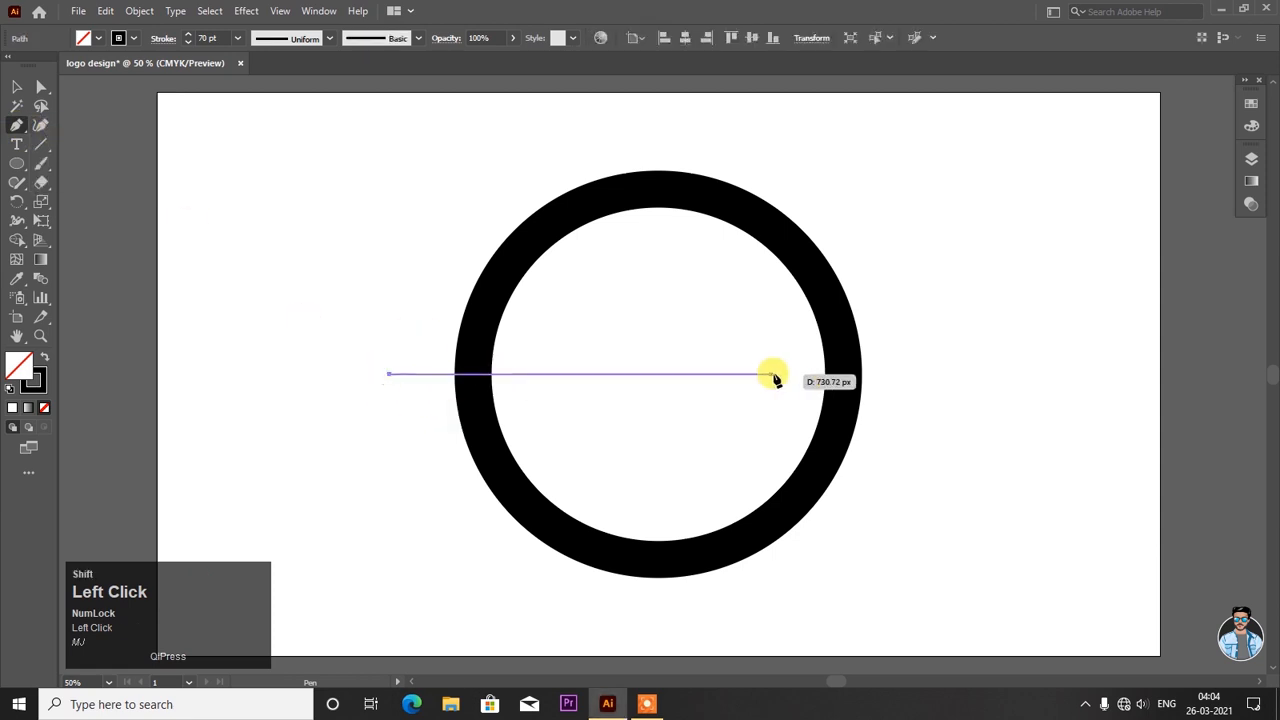
{"action": "left_click", "coordinate": [945, 374], "text": "shift"}
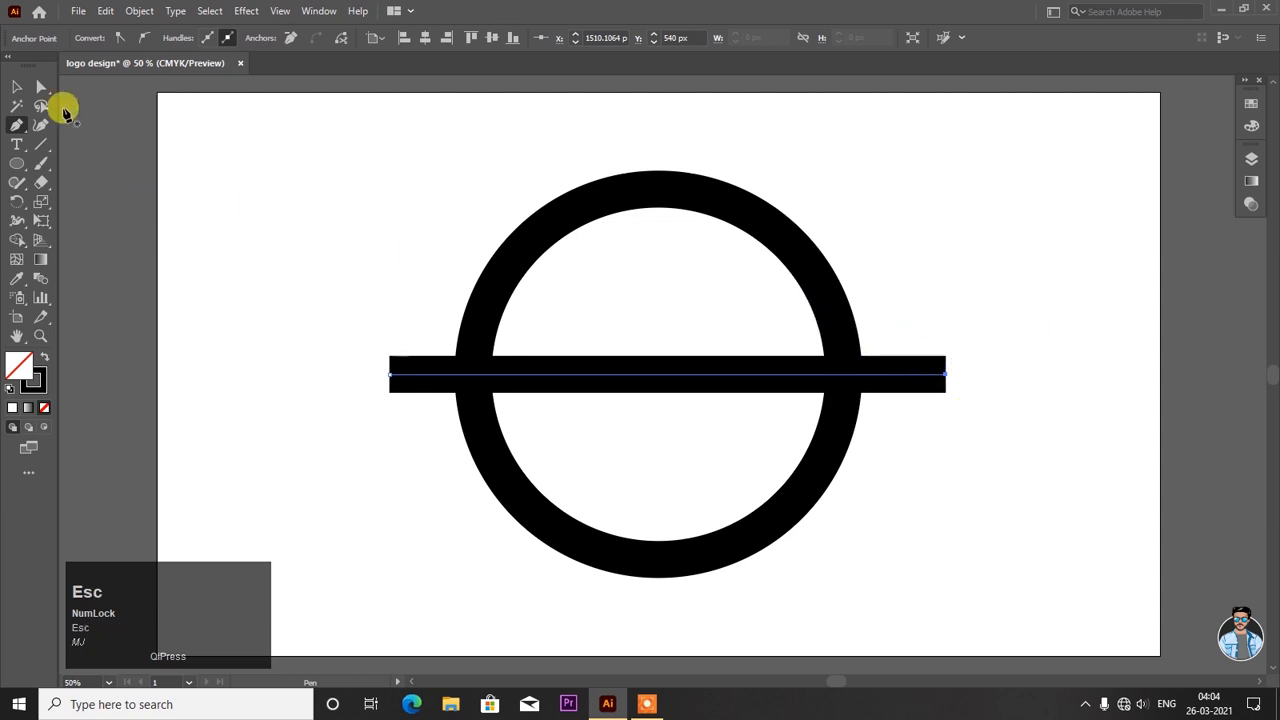
{"action": "left_click", "coordinate": [18, 87]}
{"action": "left_click", "coordinate": [249, 203]}
- Centre the horizontal bar horizontally on the artboard
{"action": "left_click", "coordinate": [627, 376]}
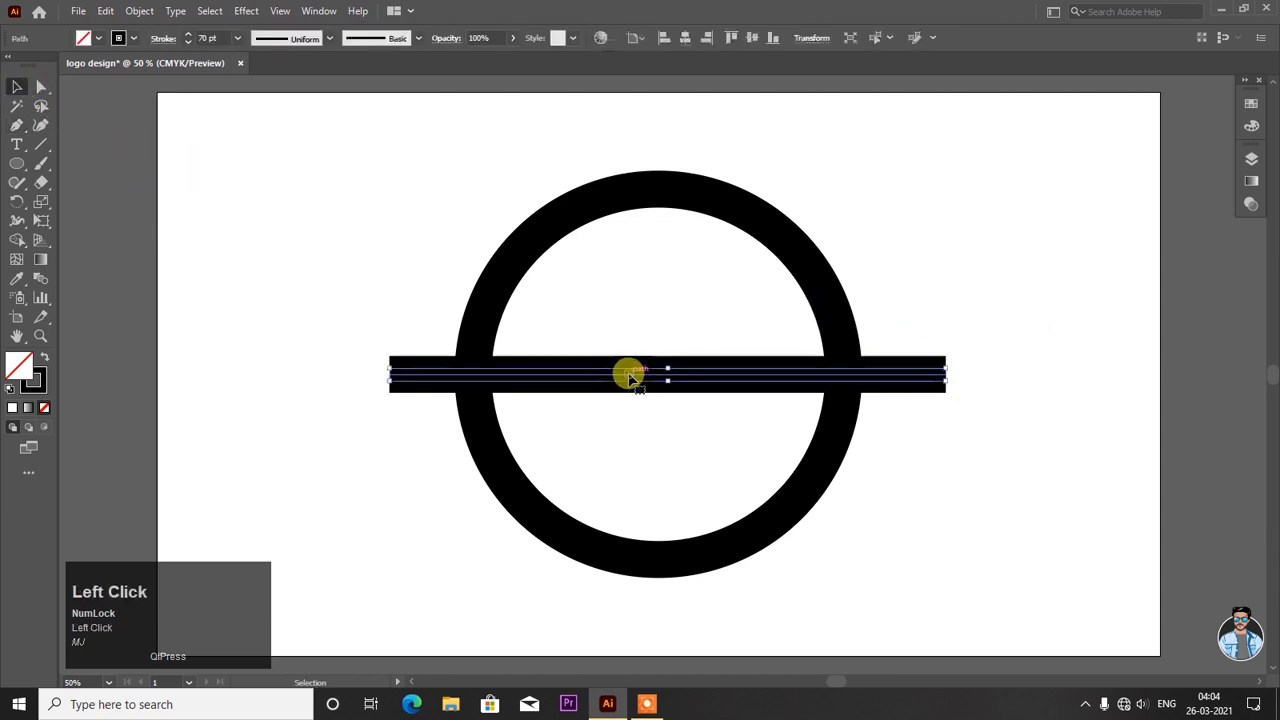
{"action": "left_click", "coordinate": [678, 38]}
{"action": "left_click", "coordinate": [806, 147]}
- Paste a copy of the horizontal bar in front, rotate it to vertical and place it slightly left of the circle's centre
{"action": "left_click", "coordinate": [663, 380]}
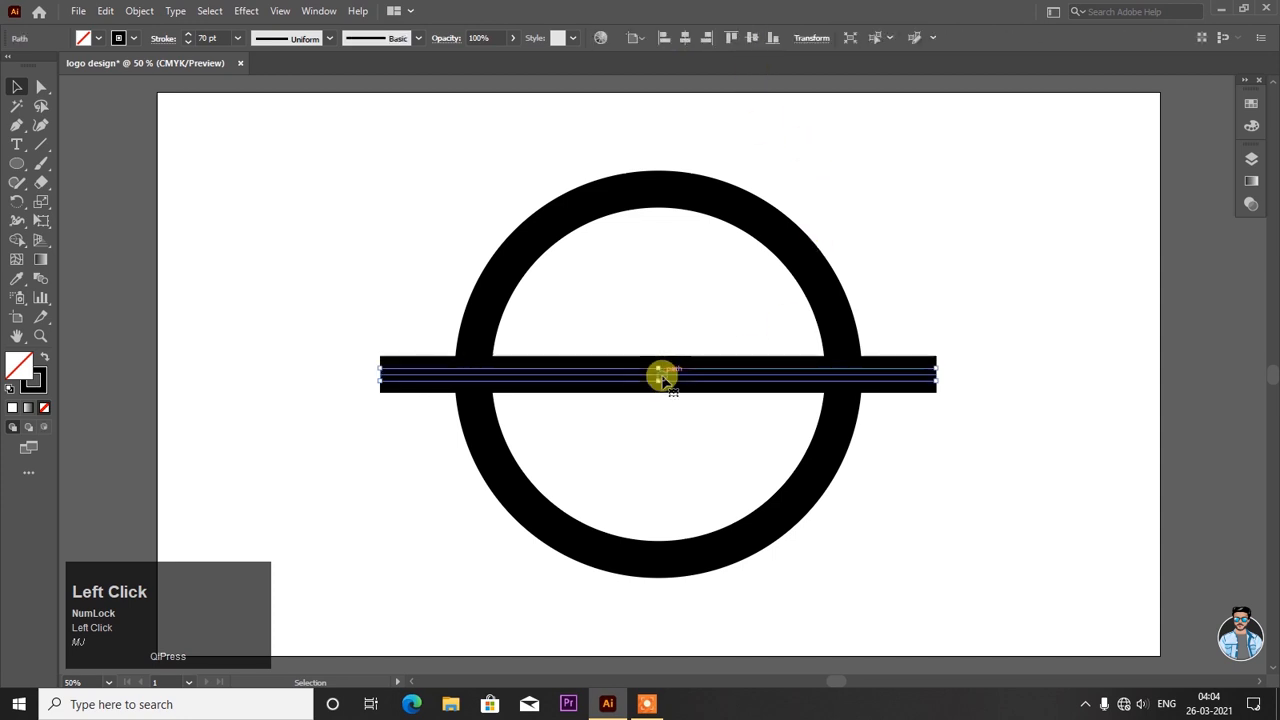
{"action": "left_click", "coordinate": [110, 14]}
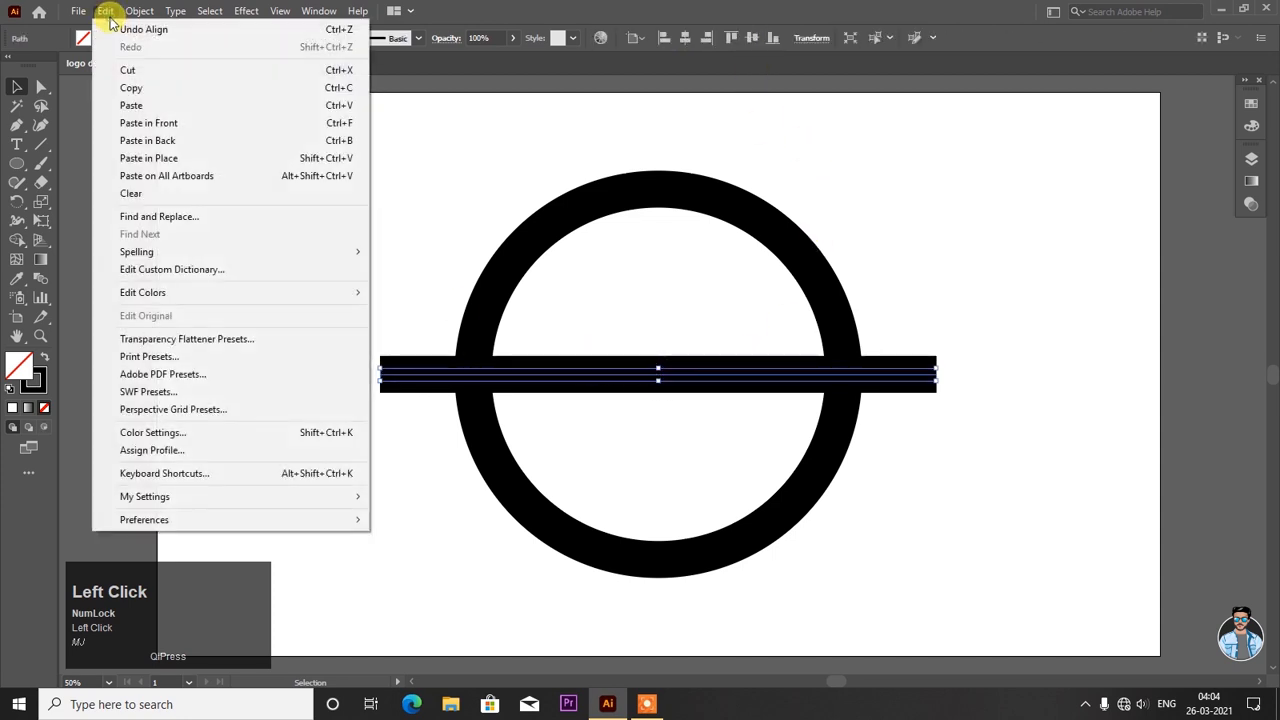
{"action": "left_click", "coordinate": [106, 85]}
{"action": "left_click", "coordinate": [104, 14]}
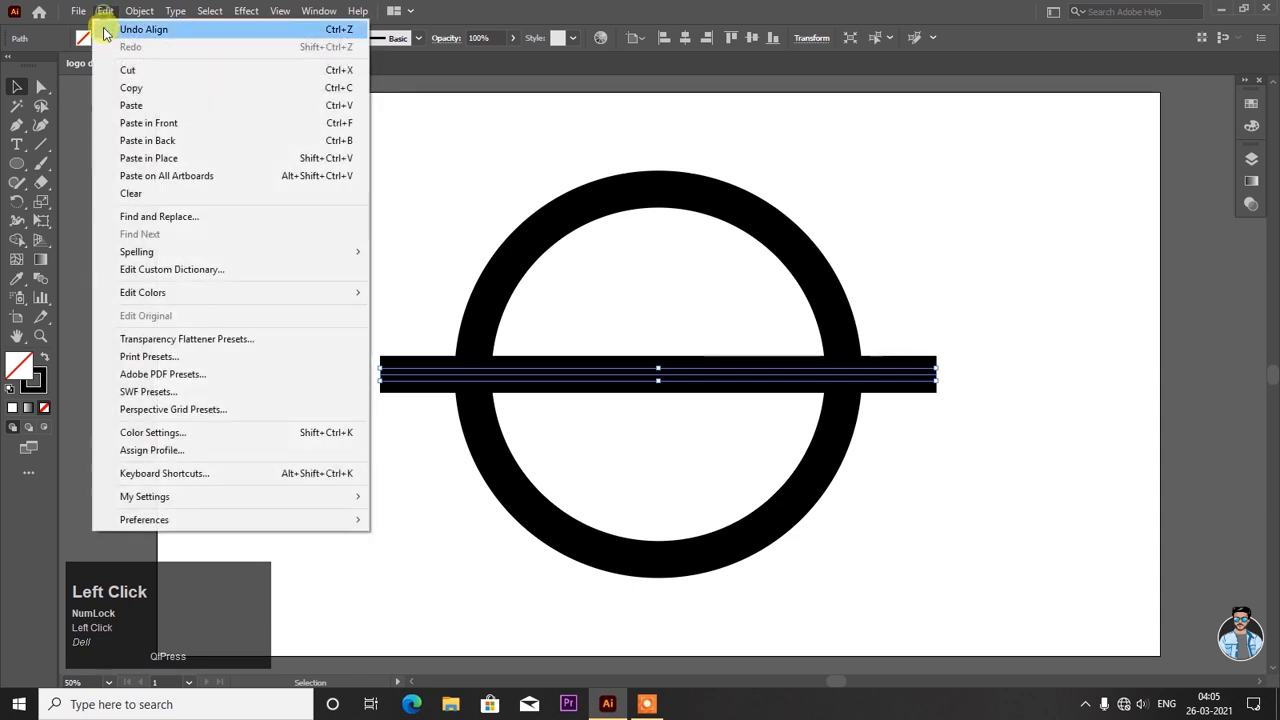
{"action": "left_click", "coordinate": [148, 123]}
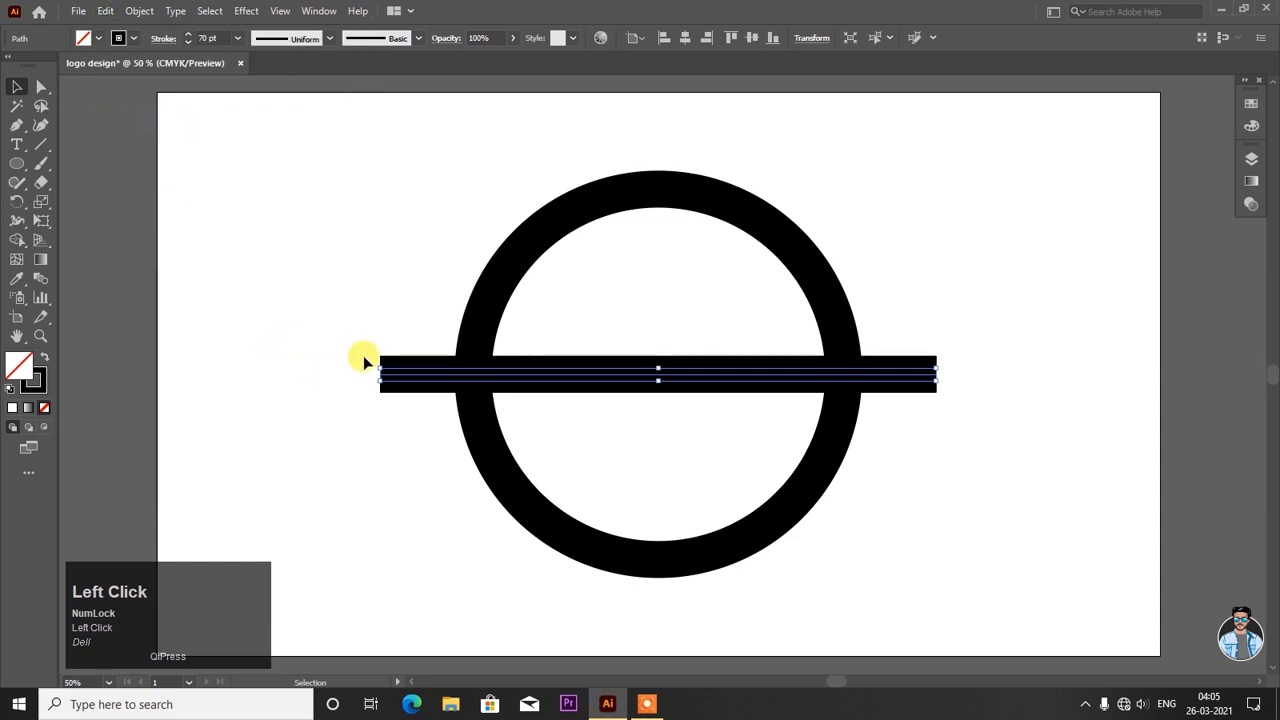
{"action": "left_click_drag", "start_coordinate": [370, 361], "coordinate": [626, 190]}
{"action": "left_click", "coordinate": [609, 160]}
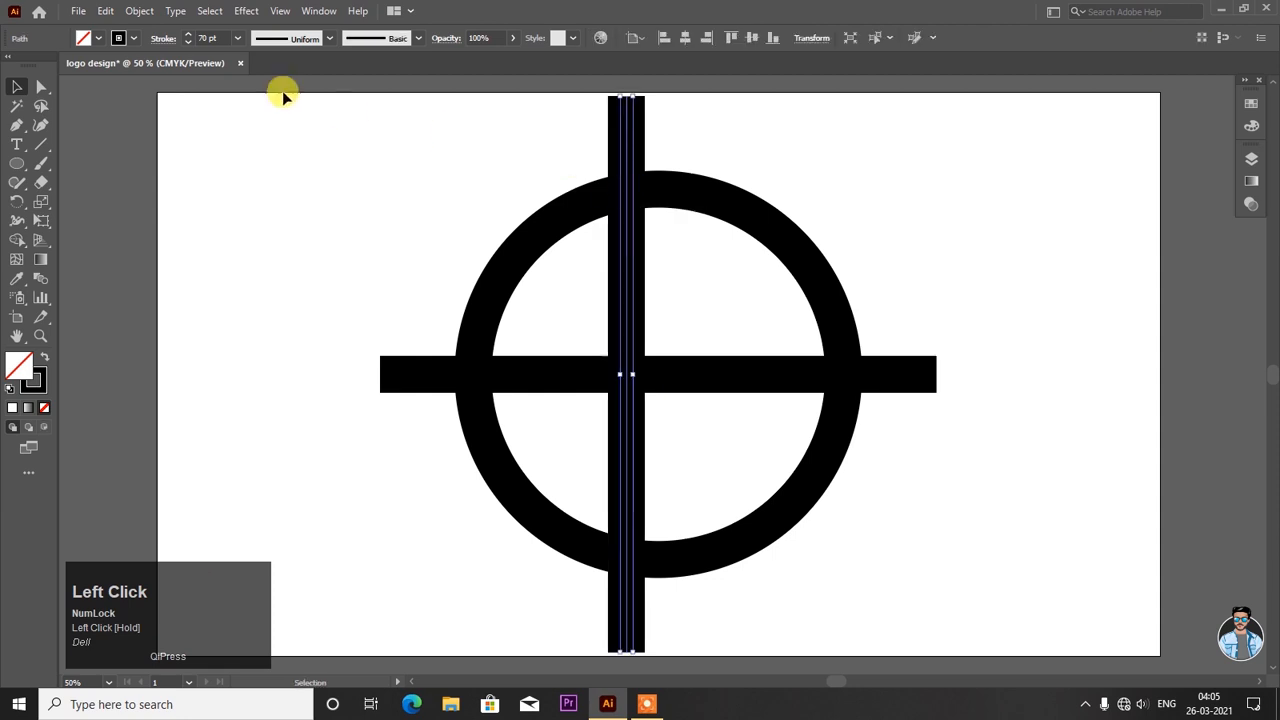
- Paste a copy of the vertical bar in front and move it to the right, leaving a narrow gap between the two
{"action": "left_click", "coordinate": [97, 12]}
{"action": "left_click", "coordinate": [131, 88]}
{"action": "left_click", "coordinate": [103, 13]}
{"action": "left_click", "coordinate": [107, 124]}
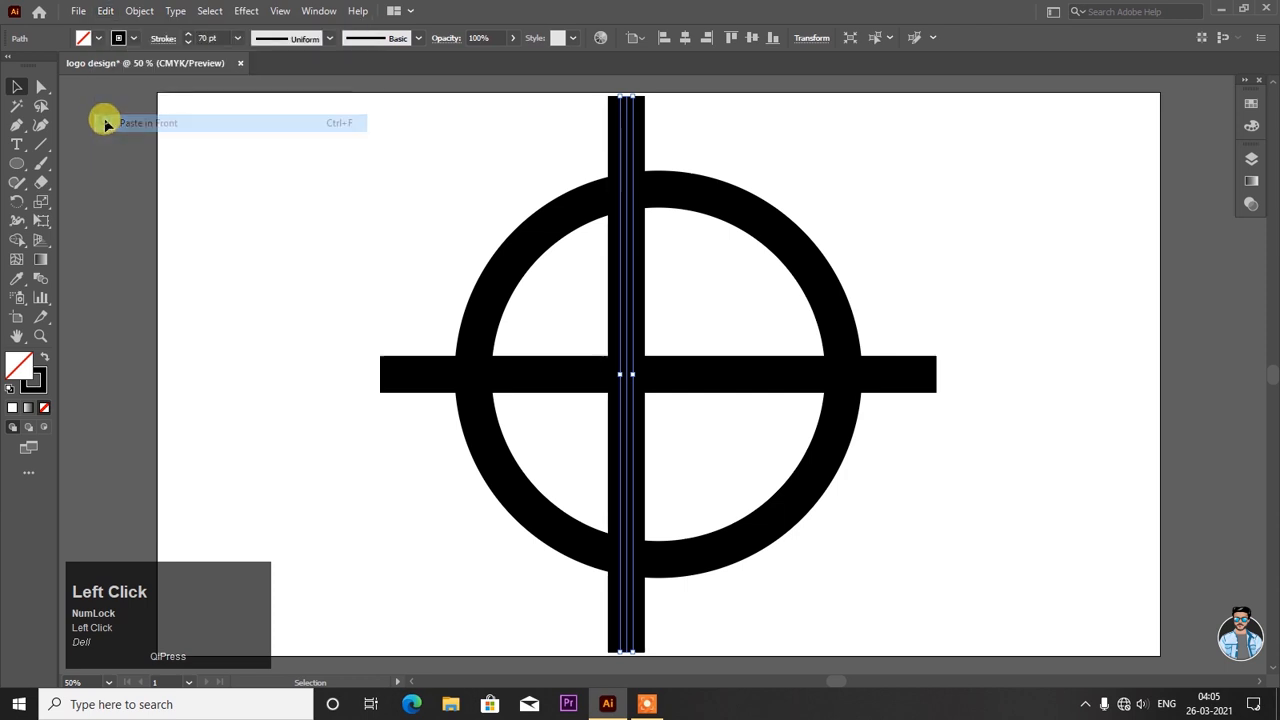
{"action": "left_click_drag", "start_coordinate": [627, 275], "coordinate": [677, 274]}
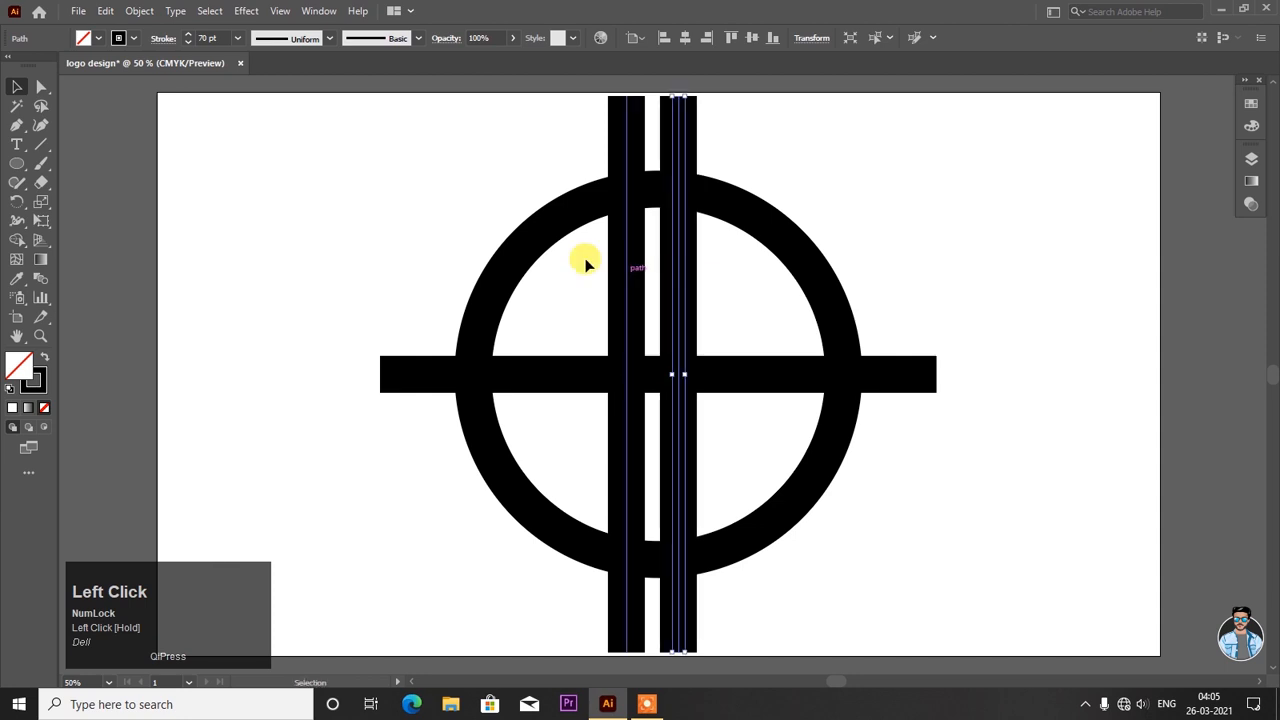
{"action": "left_click", "coordinate": [451, 194]}
- Expand the ring and all three bars from strokes into filled shapes
{"action": "left_click_drag", "start_coordinate": [540, 250], "coordinate": [902, 592]}
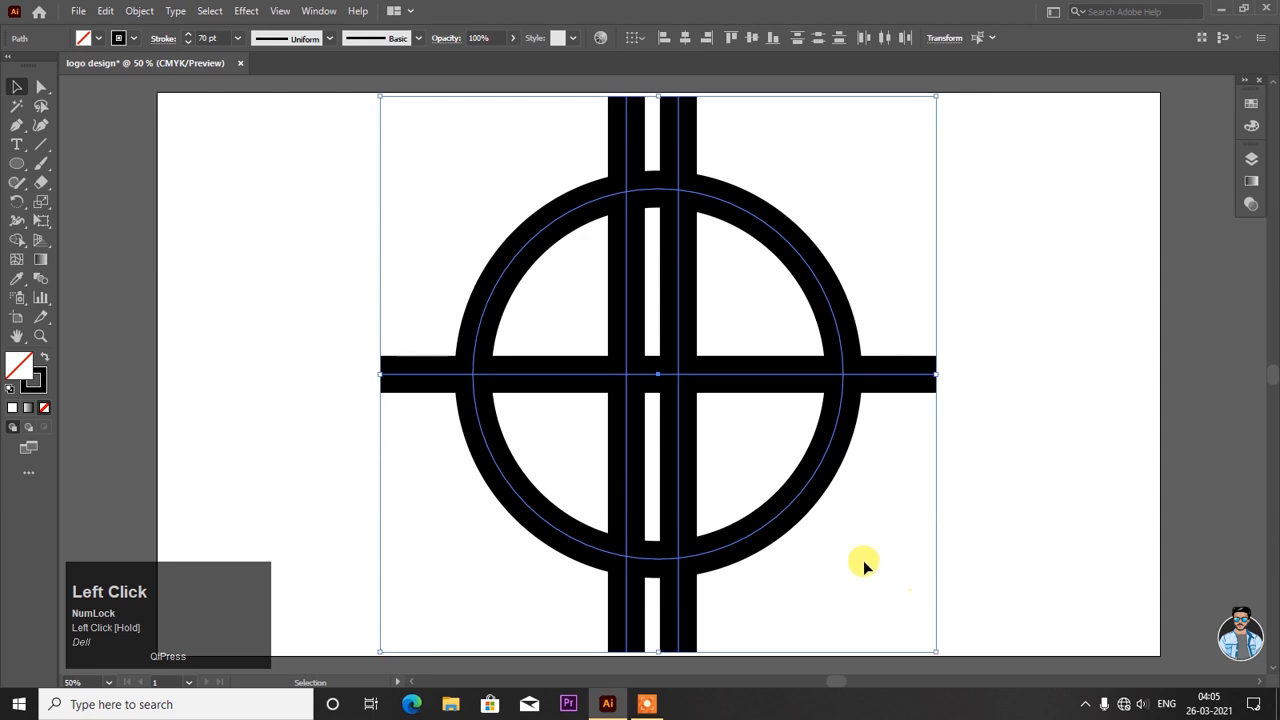
{"action": "left_click", "coordinate": [139, 11]}
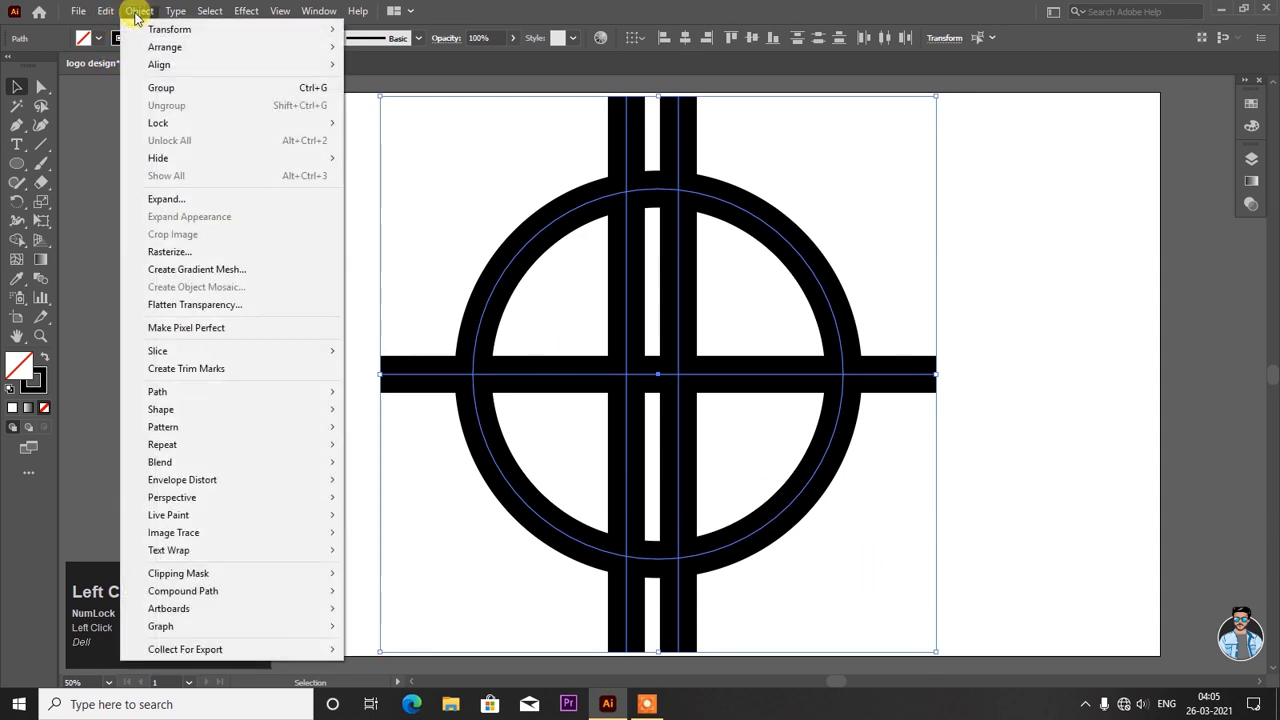
{"action": "left_click", "coordinate": [193, 205]}
{"action": "left_click_drag", "start_coordinate": [587, 221], "coordinate": [585, 179]}
{"action": "left_click", "coordinate": [598, 405]}
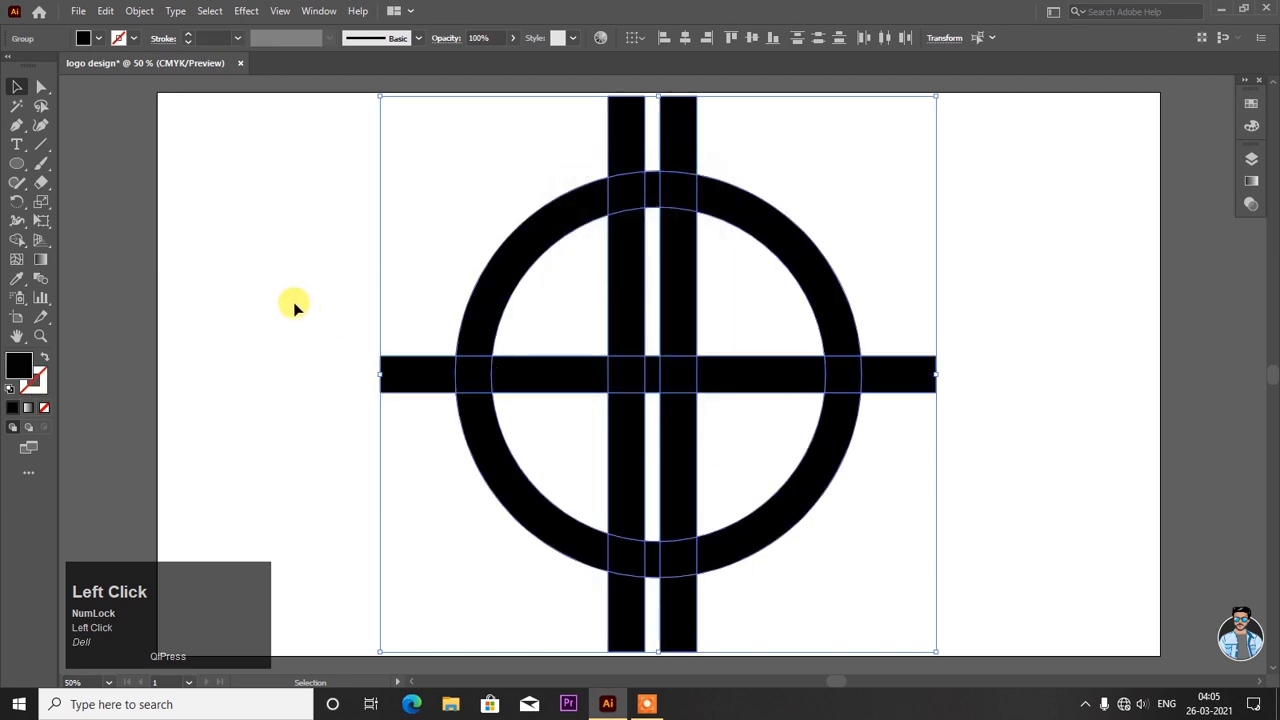
- Give the expanded shapes no fill and a black outline, and deselect them
{"action": "left_click", "coordinate": [98, 38]}
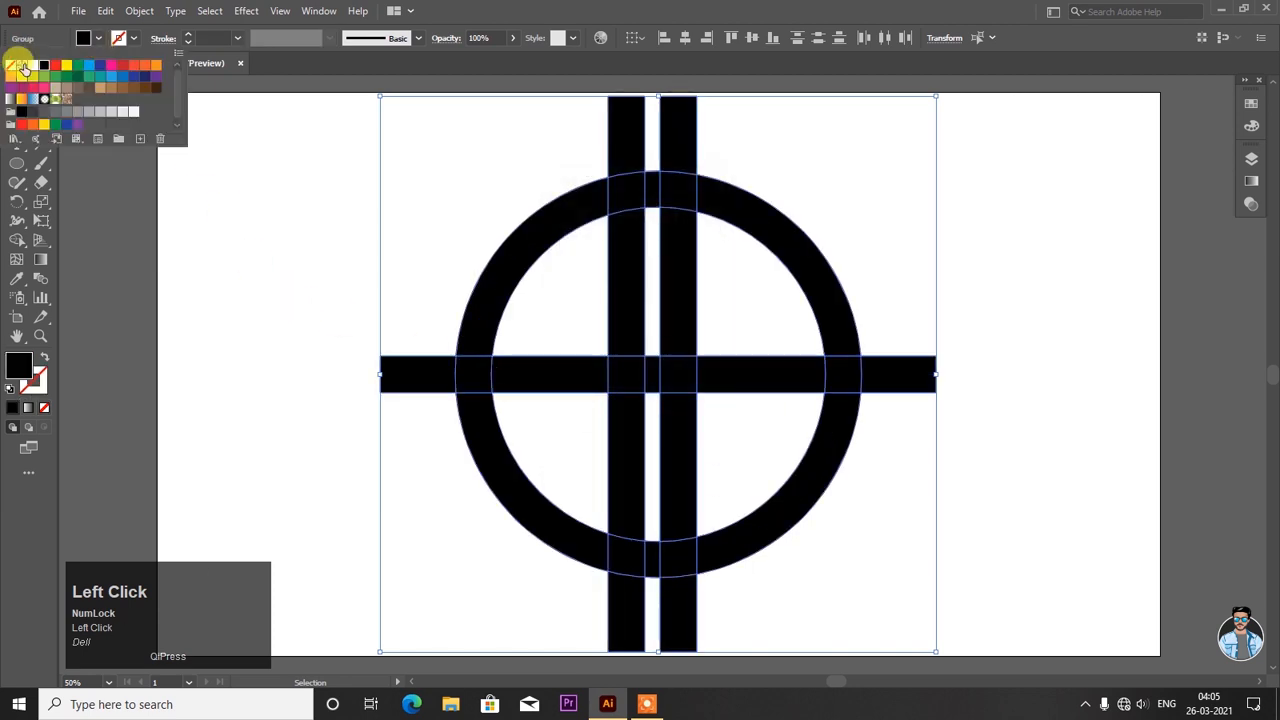
{"action": "left_click", "coordinate": [9, 66]}
{"action": "left_click", "coordinate": [124, 40]}
{"action": "left_click", "coordinate": [124, 40]}
{"action": "left_click", "coordinate": [44, 66]}
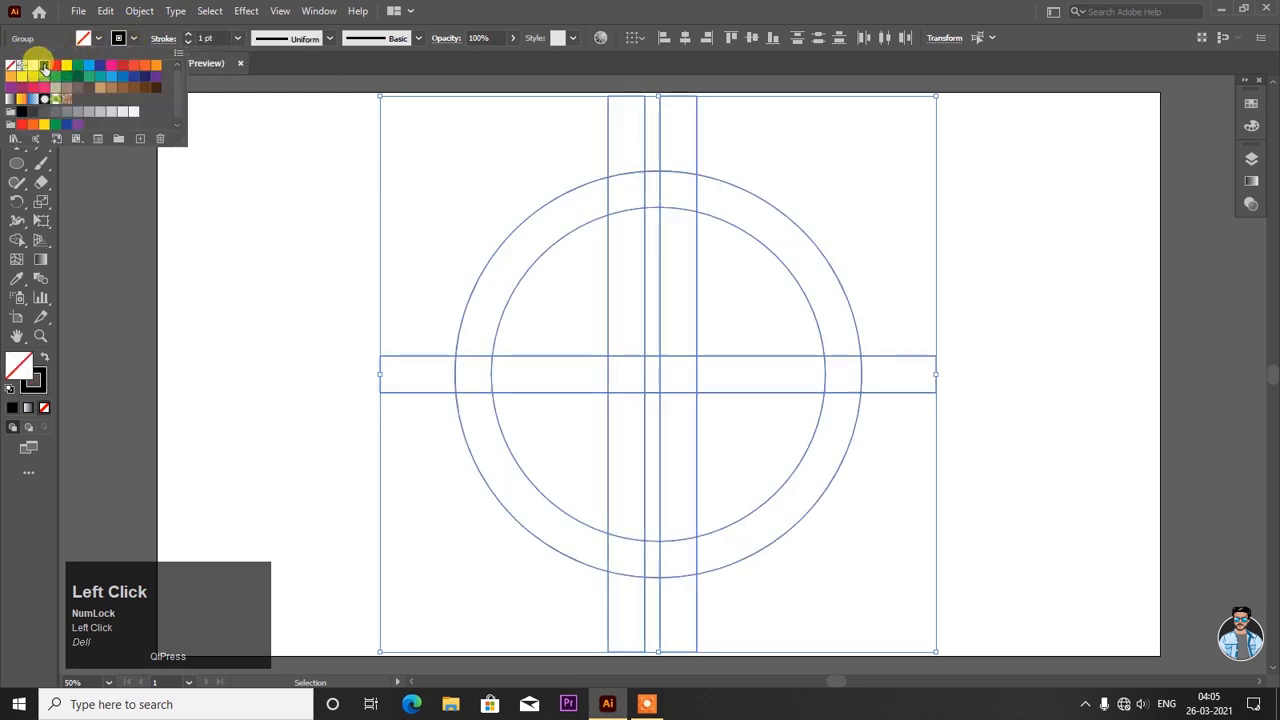
{"action": "left_click", "coordinate": [100, 229]}
{"action": "left_click", "coordinate": [100, 229]}
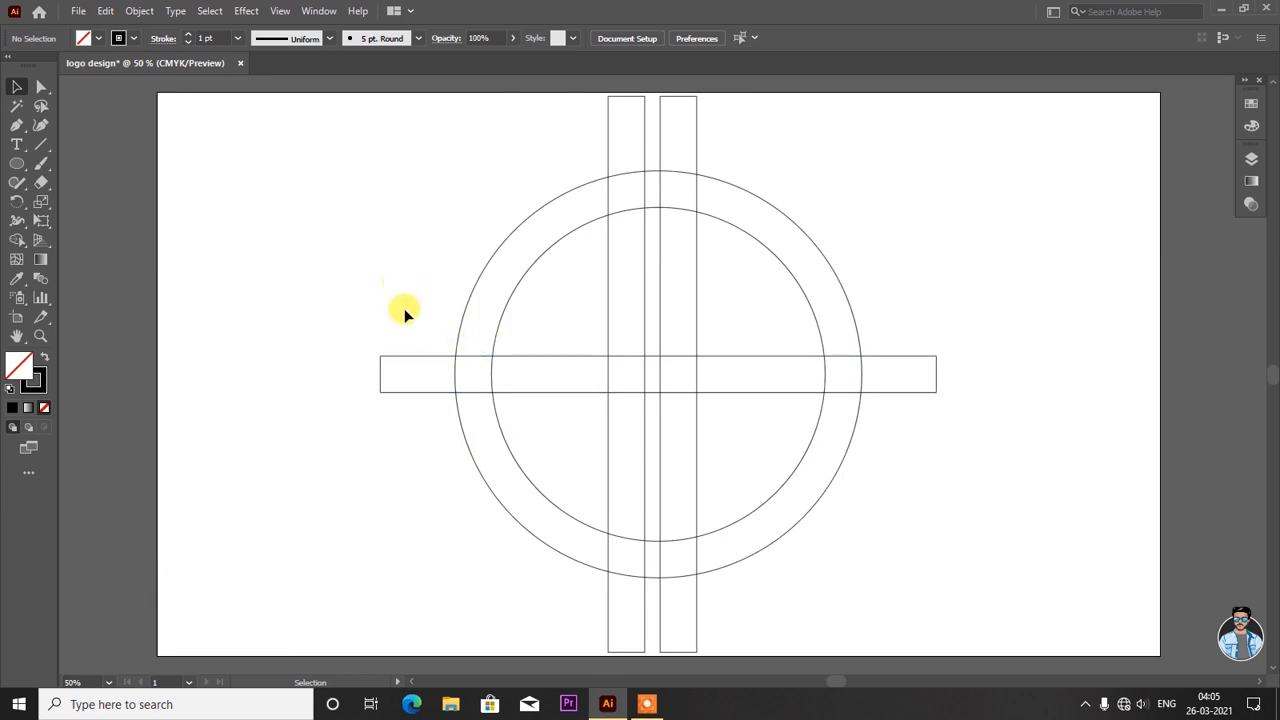
- Draw a thin straight horizontal line with the Pen tool across the ring, above the horizontal bar
{"action": "left_click_drag", "start_coordinate": [16, 125], "coordinate": [60, 128]}
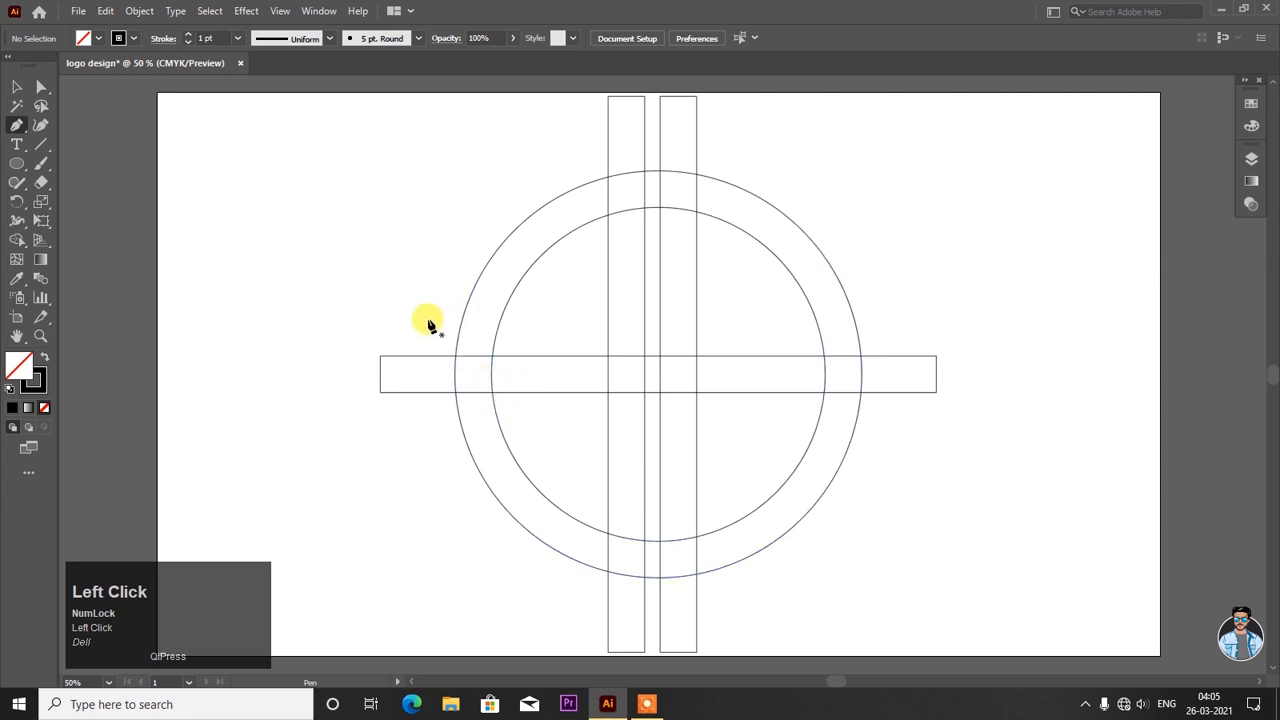
{"action": "left_click", "coordinate": [425, 315]}
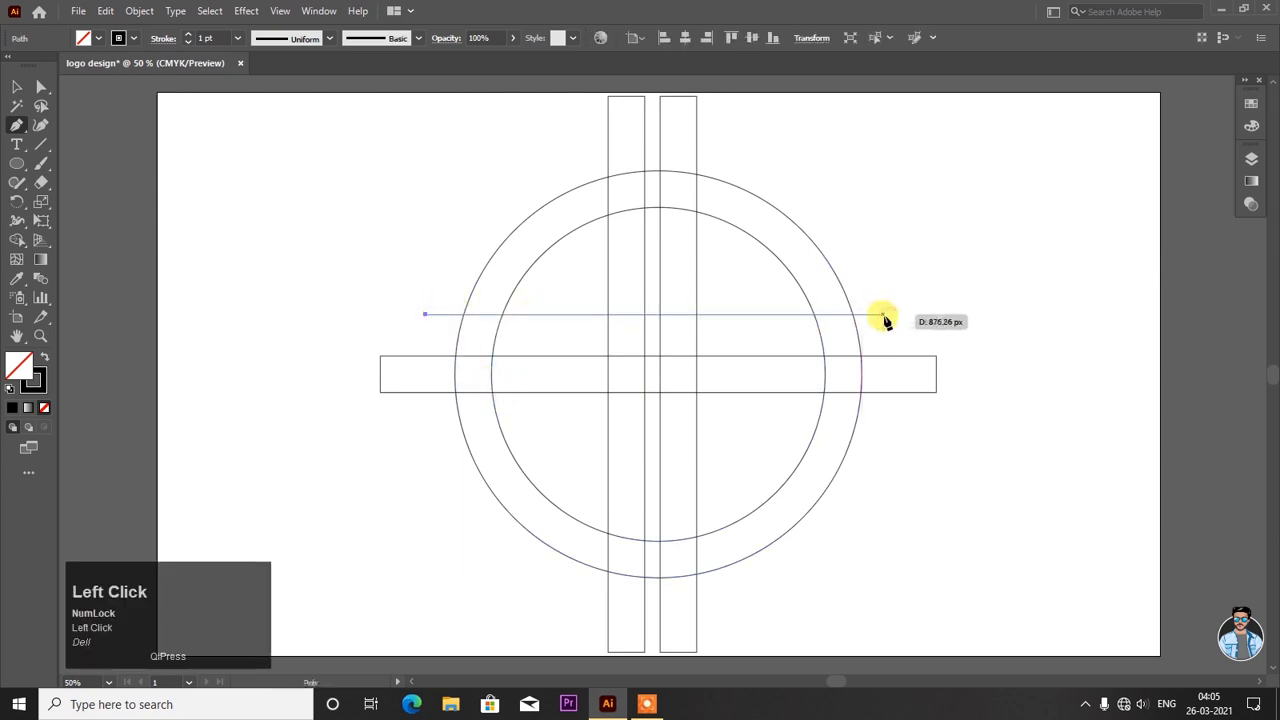
{"action": "left_click", "coordinate": [896, 316], "text": "shift"}
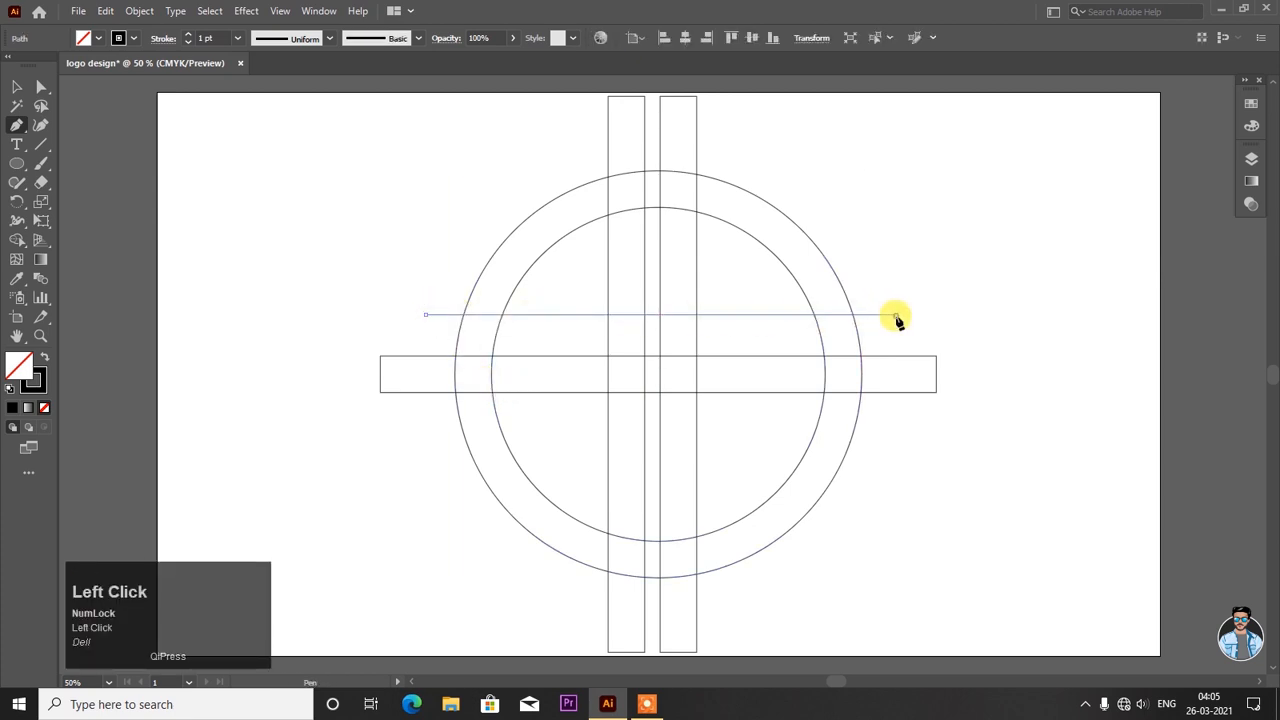
{"action": "key", "text": "Escape"}
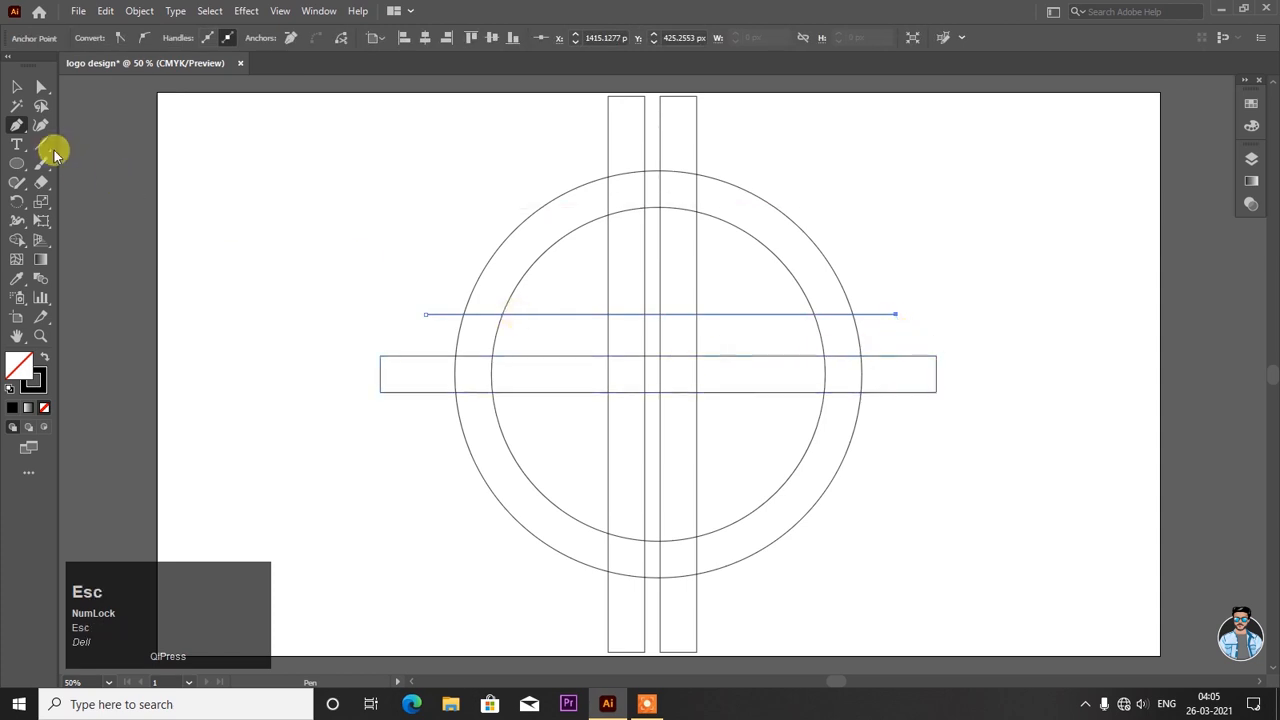
{"action": "left_click", "coordinate": [17, 87]}
- Paste a copy of the thin horizontal line in front, move it below the horizontal bar, and deselect it
{"action": "left_click", "coordinate": [513, 316]}
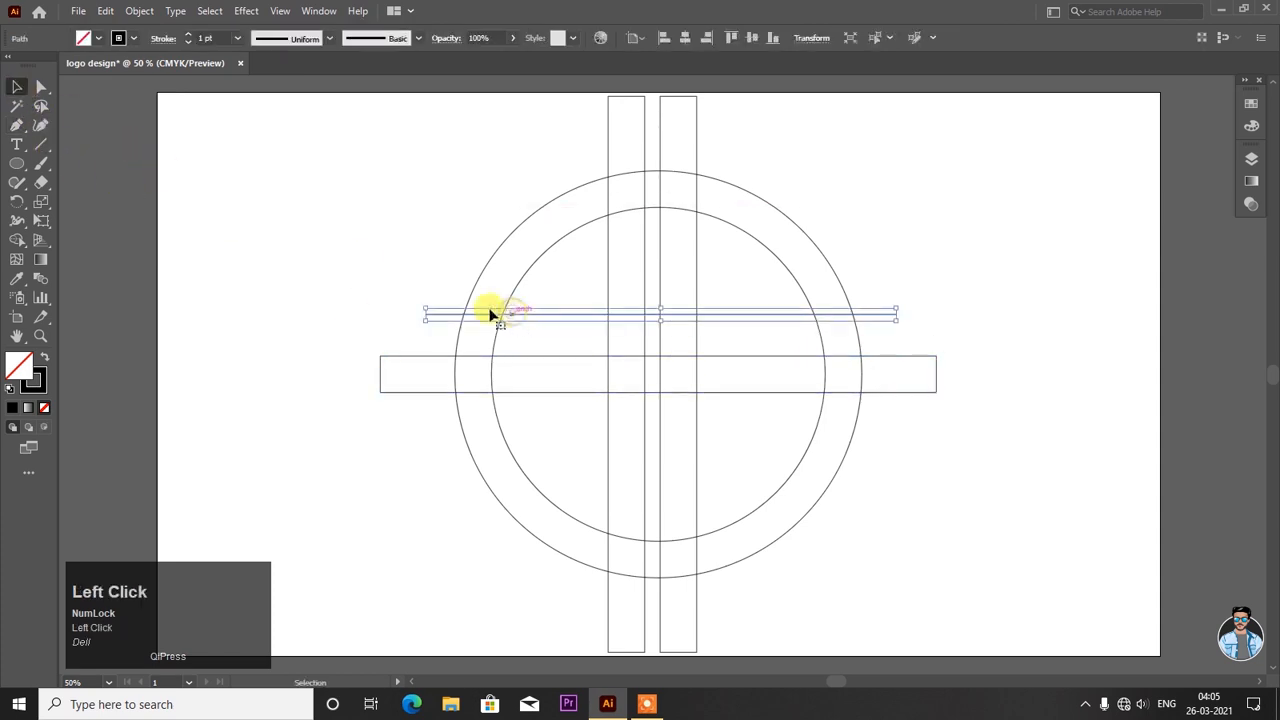
{"action": "left_click", "coordinate": [105, 11]}
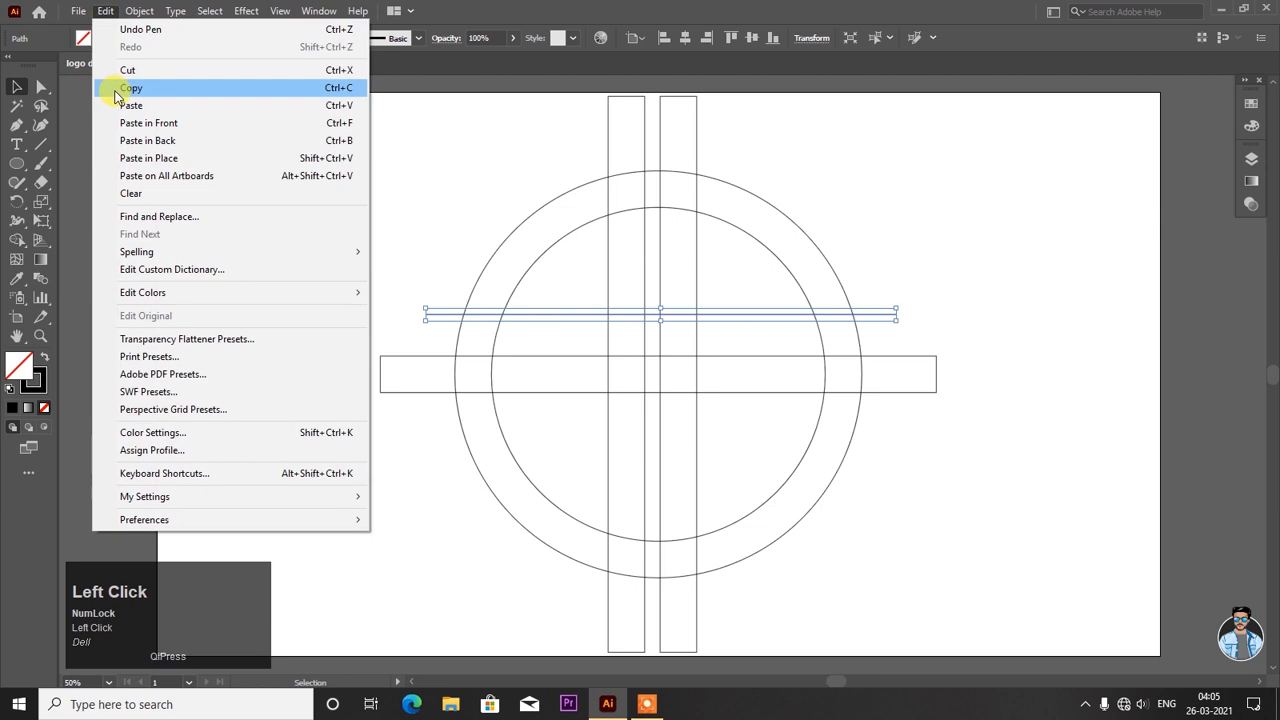
{"action": "left_click", "coordinate": [128, 88]}
{"action": "left_click", "coordinate": [105, 11]}
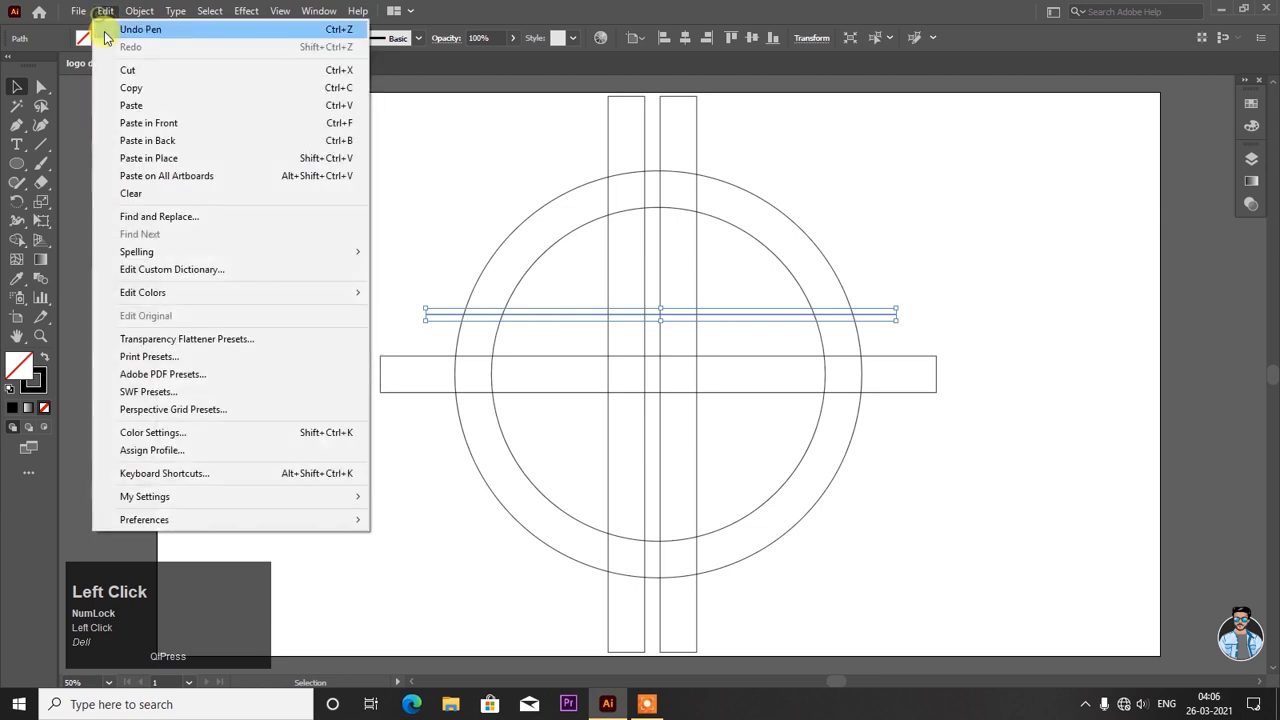
{"action": "left_click", "coordinate": [107, 128]}
{"action": "left_click_drag", "start_coordinate": [755, 318], "coordinate": [758, 438]}
{"action": "left_click", "coordinate": [930, 452]}
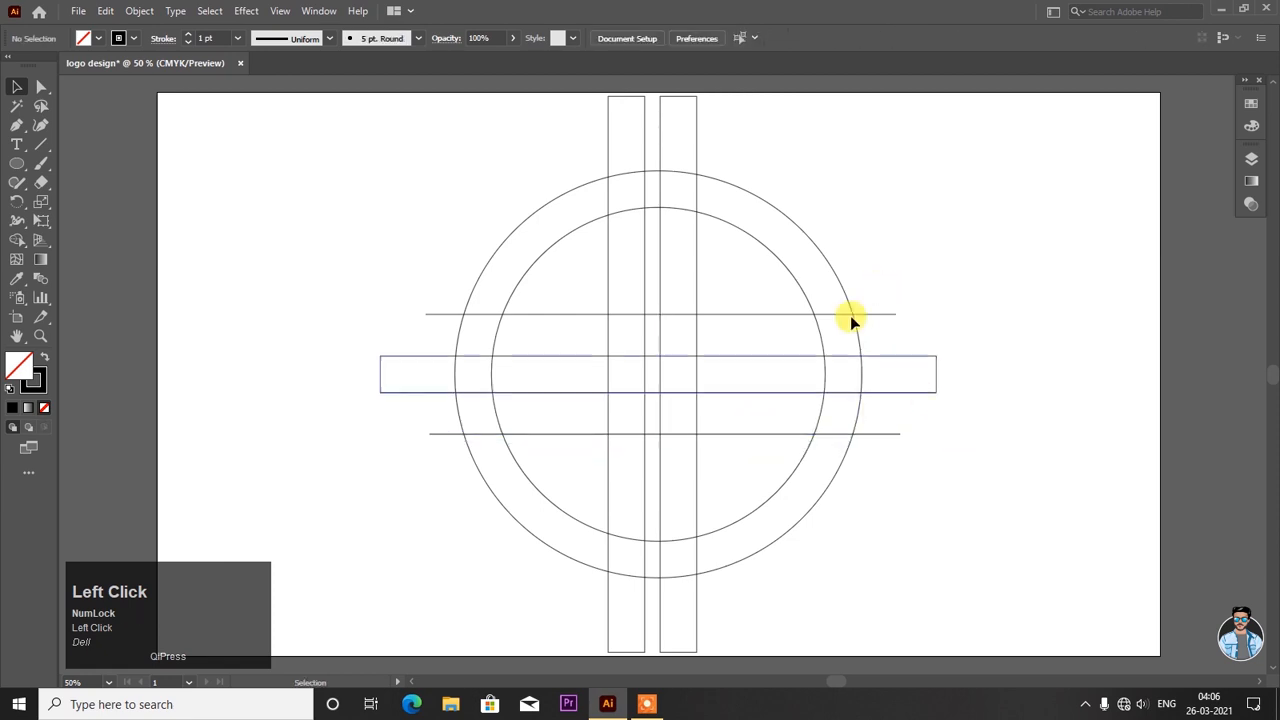
- Paste a copy of the upper thin line in front, rotate it to vertical, and place it across the ring's left part
{"action": "left_click", "coordinate": [778, 314]}
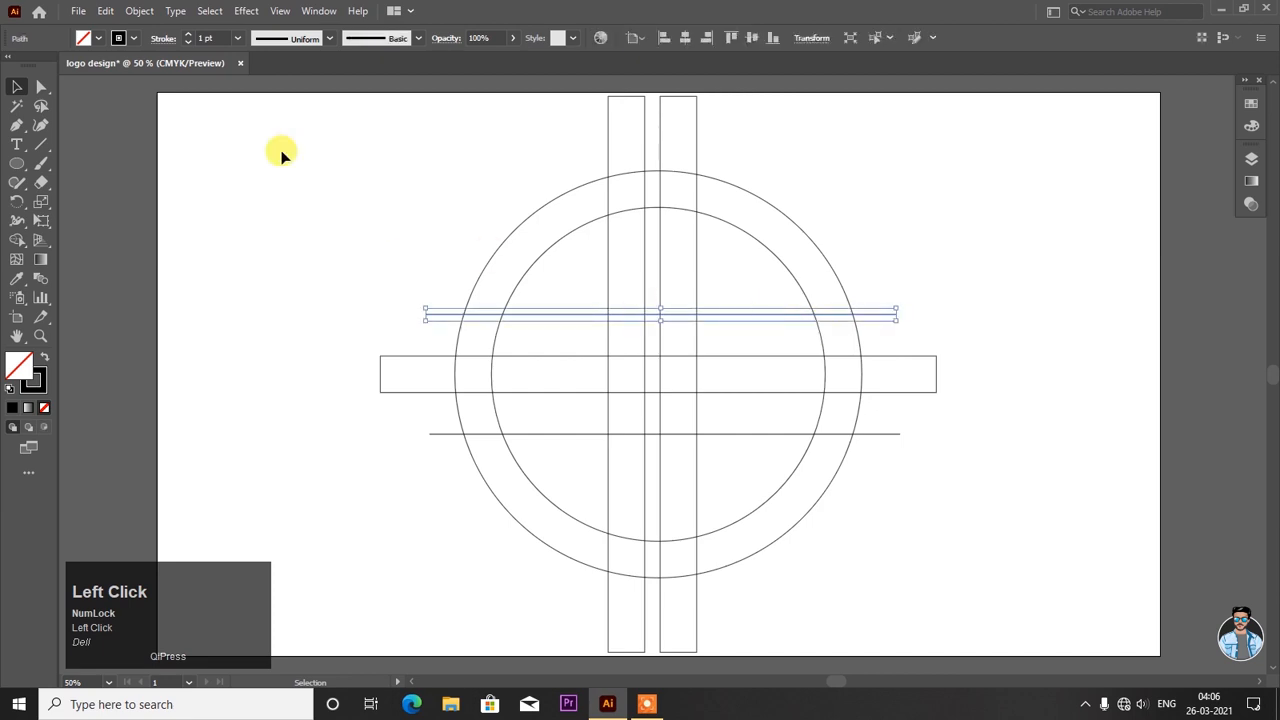
{"action": "left_click", "coordinate": [108, 11]}
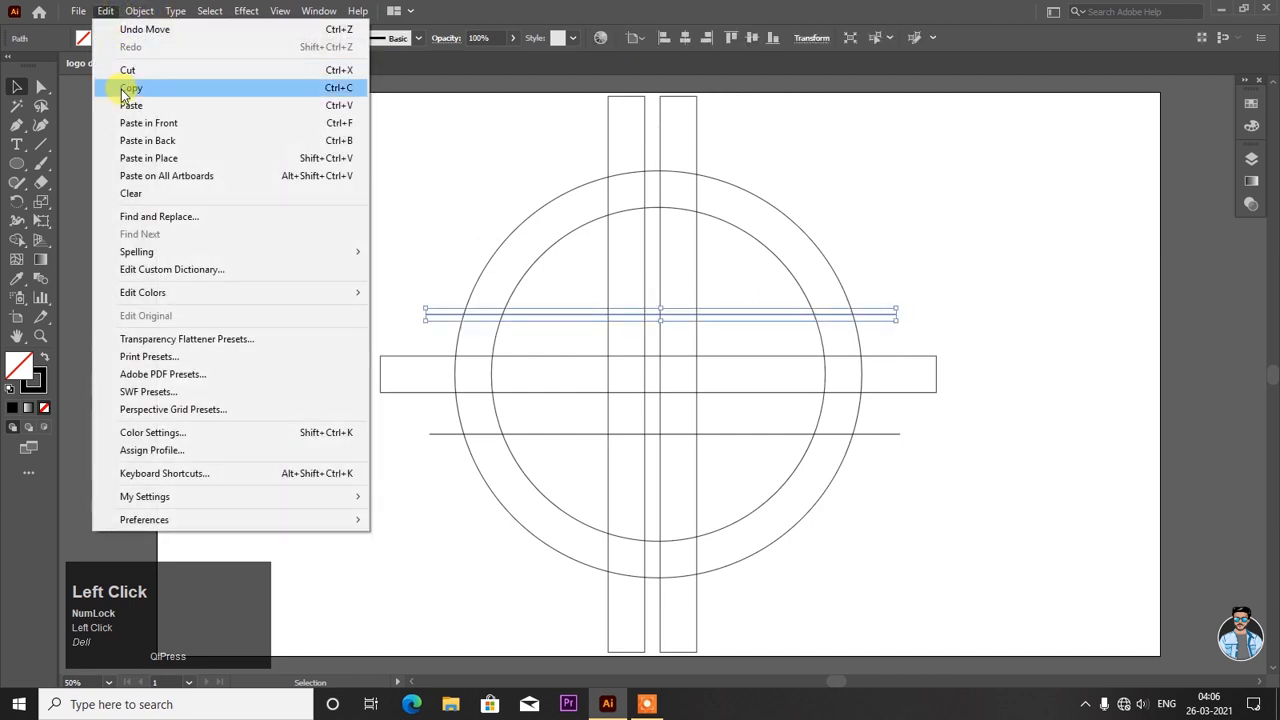
{"action": "left_click", "coordinate": [128, 87]}
{"action": "left_click", "coordinate": [102, 12]}
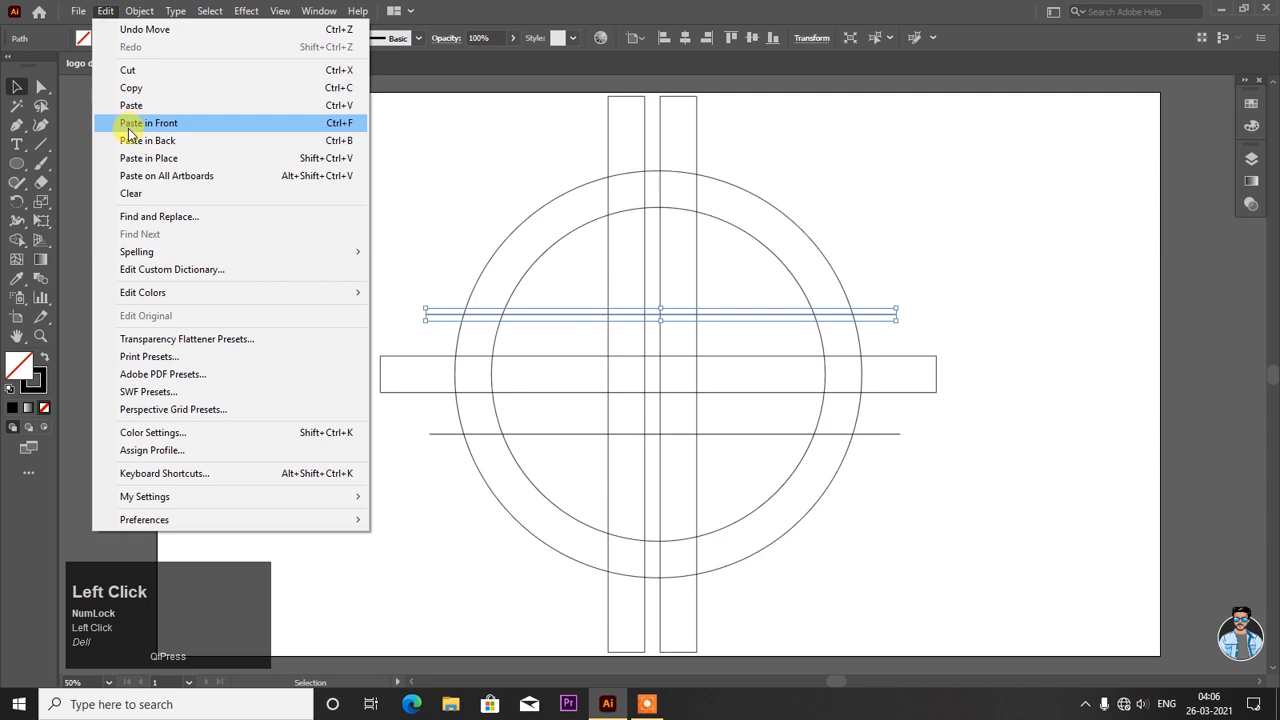
{"action": "left_click", "coordinate": [148, 123]}
{"action": "left_click_drag", "start_coordinate": [418, 301], "coordinate": [622, 158]}
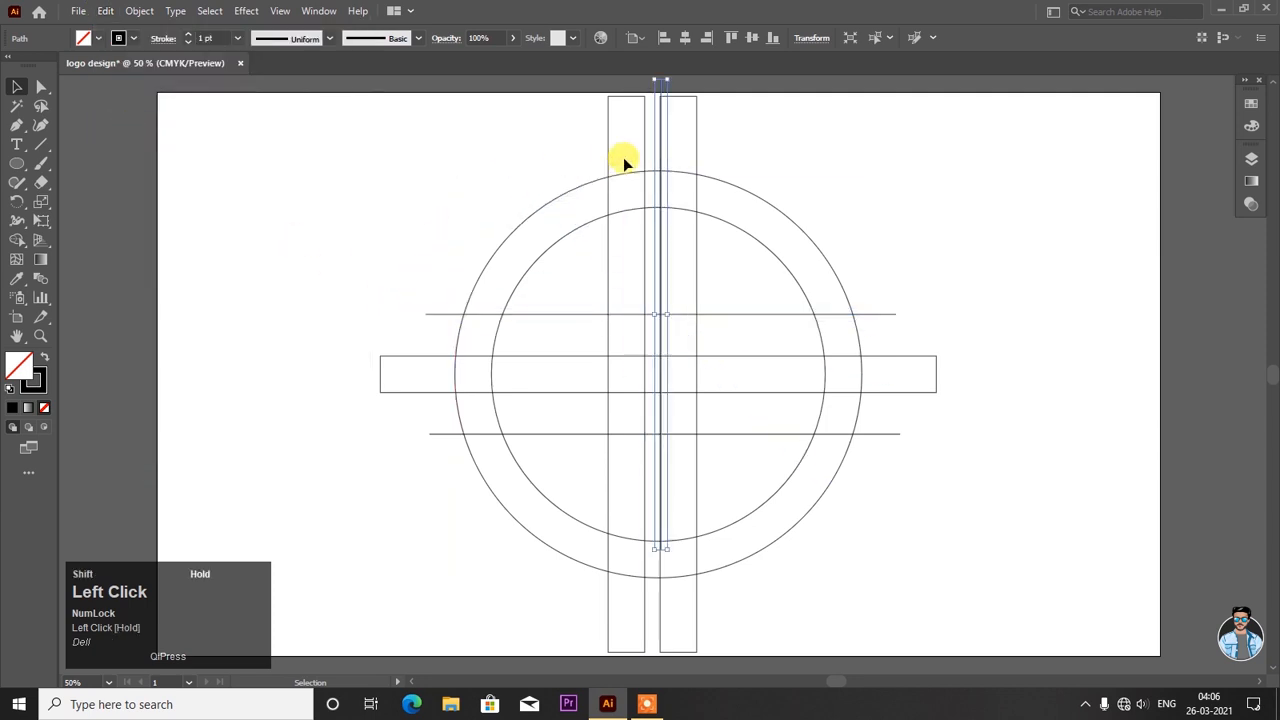
{"action": "left_click_drag", "start_coordinate": [659, 232], "coordinate": [543, 318]}
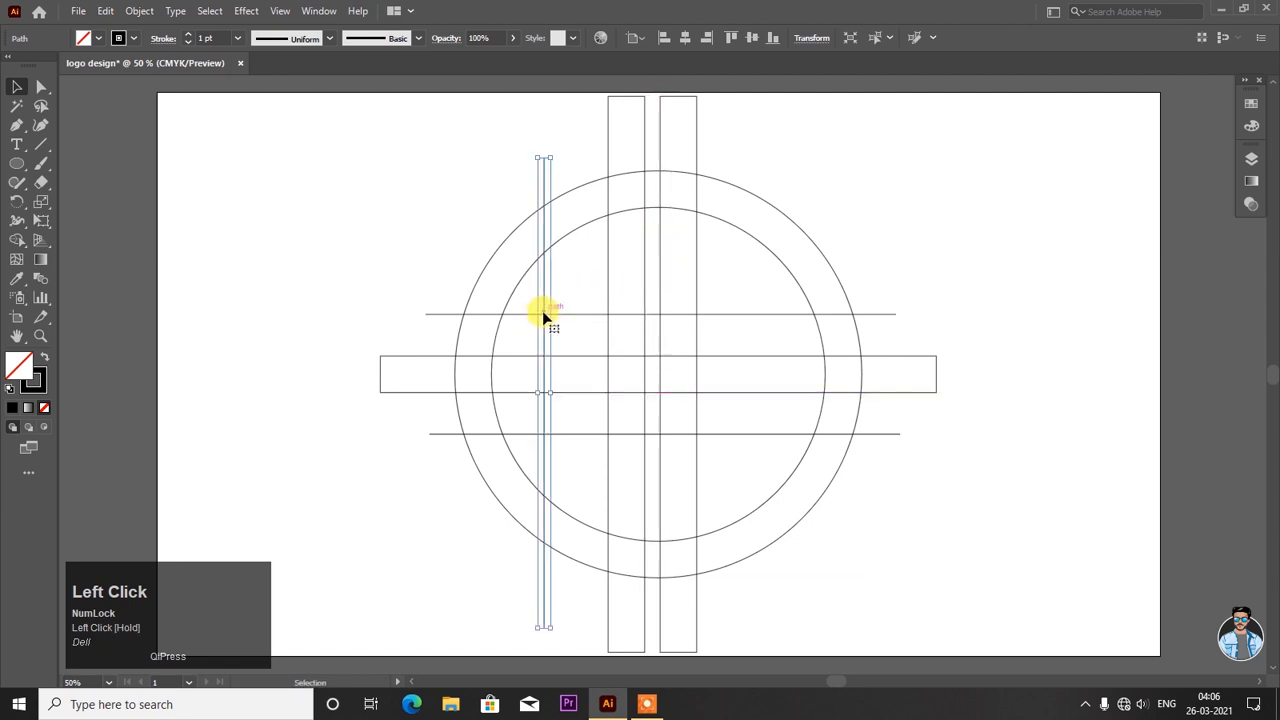
{"action": "left_click", "coordinate": [437, 215]}
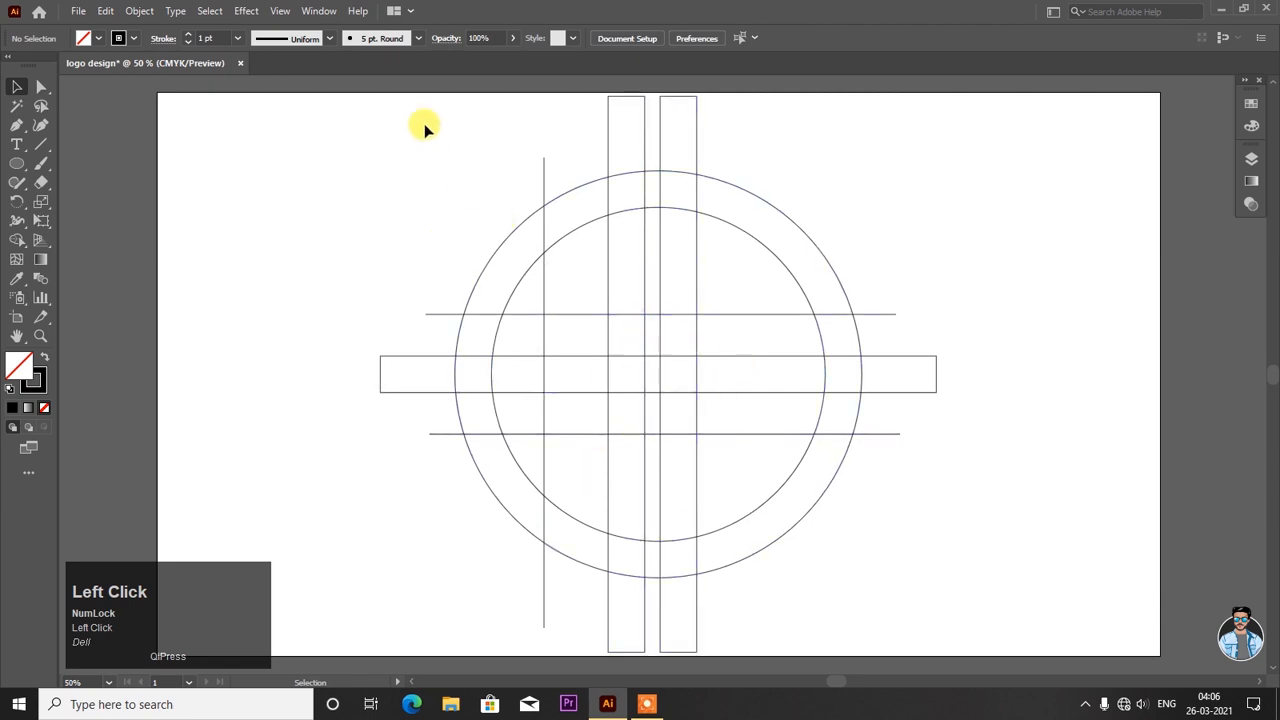
- Select all the ring, bar and line artwork for the Shape Builder tool and set the fill to black
{"action": "left_click_drag", "start_coordinate": [381, 113], "coordinate": [879, 591]}
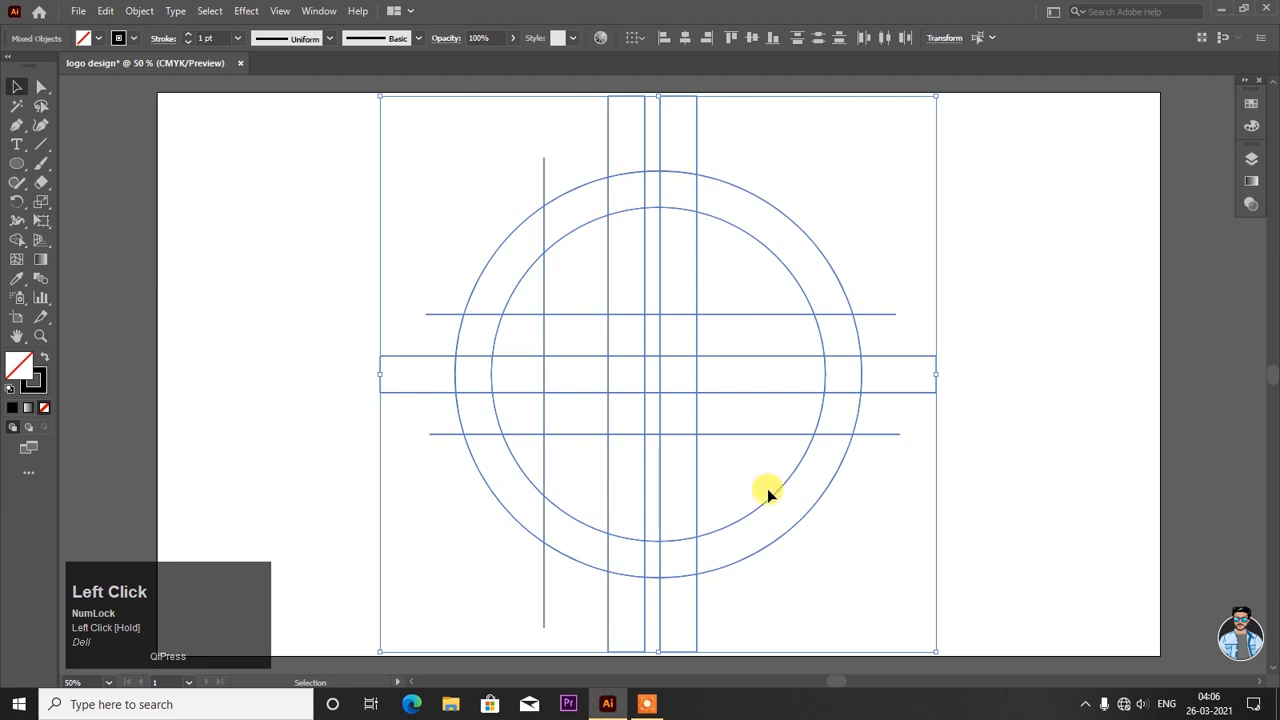
{"action": "left_click", "coordinate": [13, 241]}
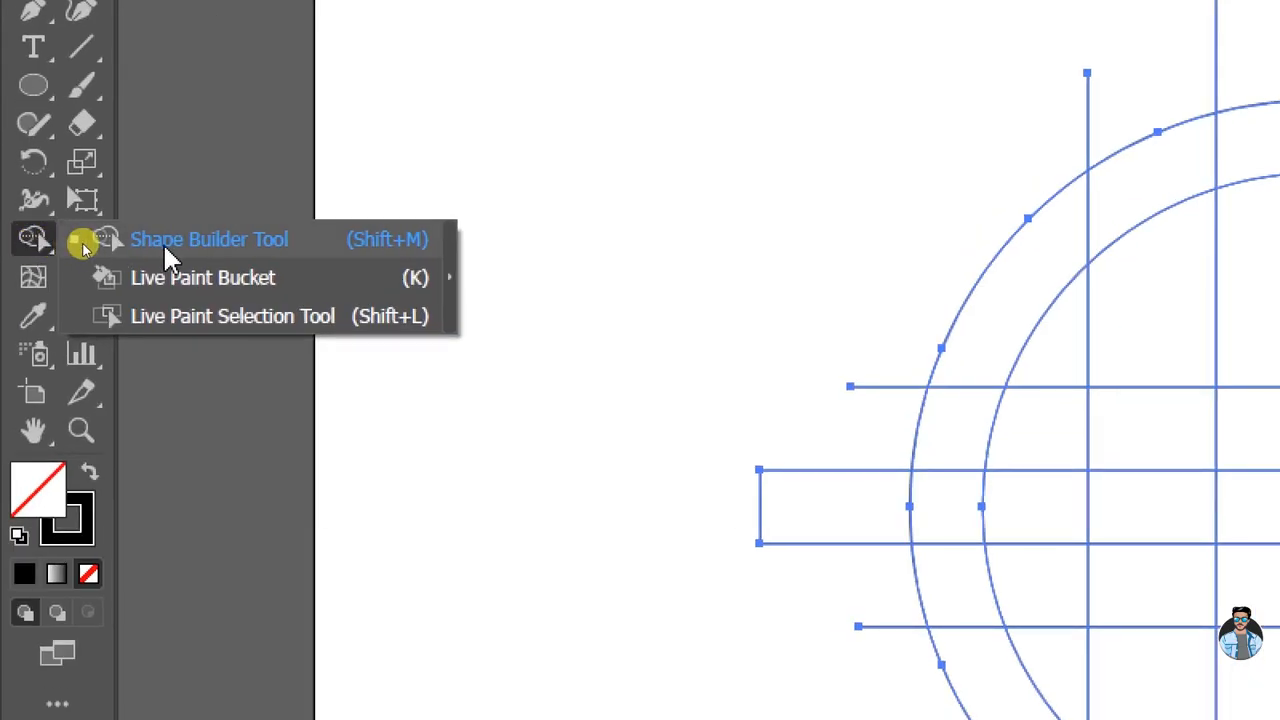
{"action": "left_click", "coordinate": [166, 242]}
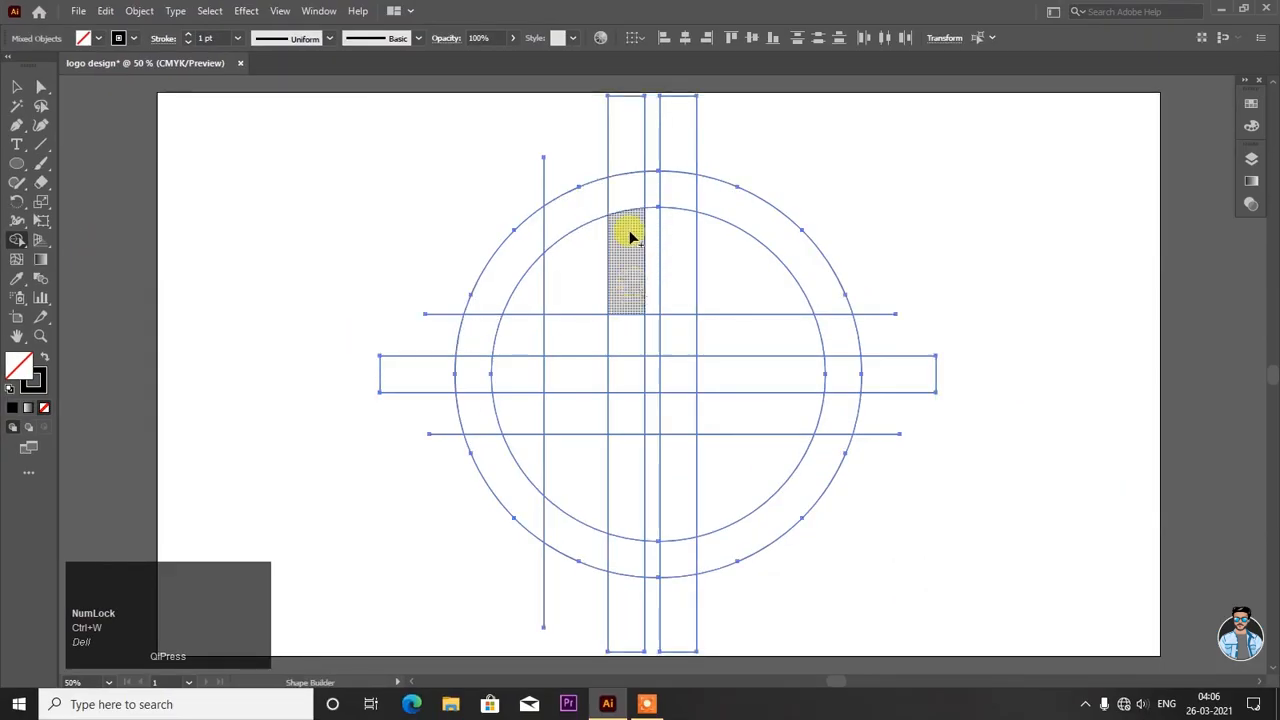
{"action": "left_click", "coordinate": [631, 336]}
{"action": "left_click", "coordinate": [85, 38]}
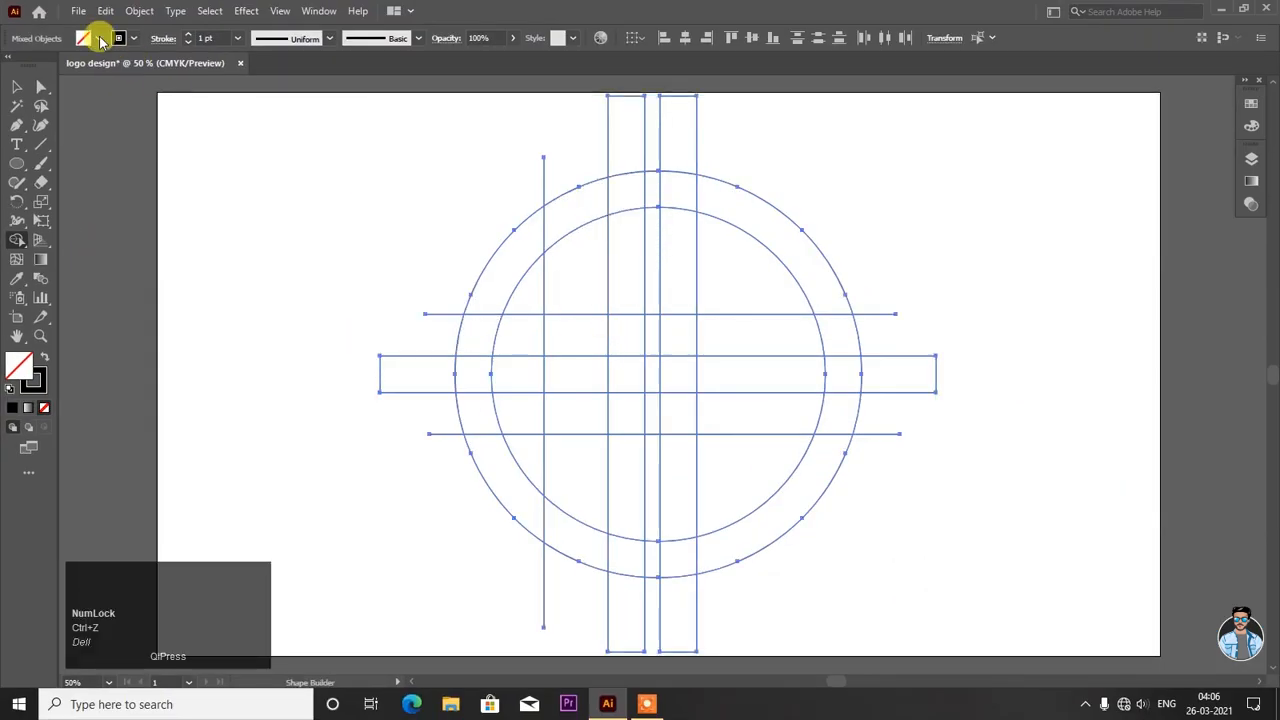
{"action": "left_click", "coordinate": [50, 65]}
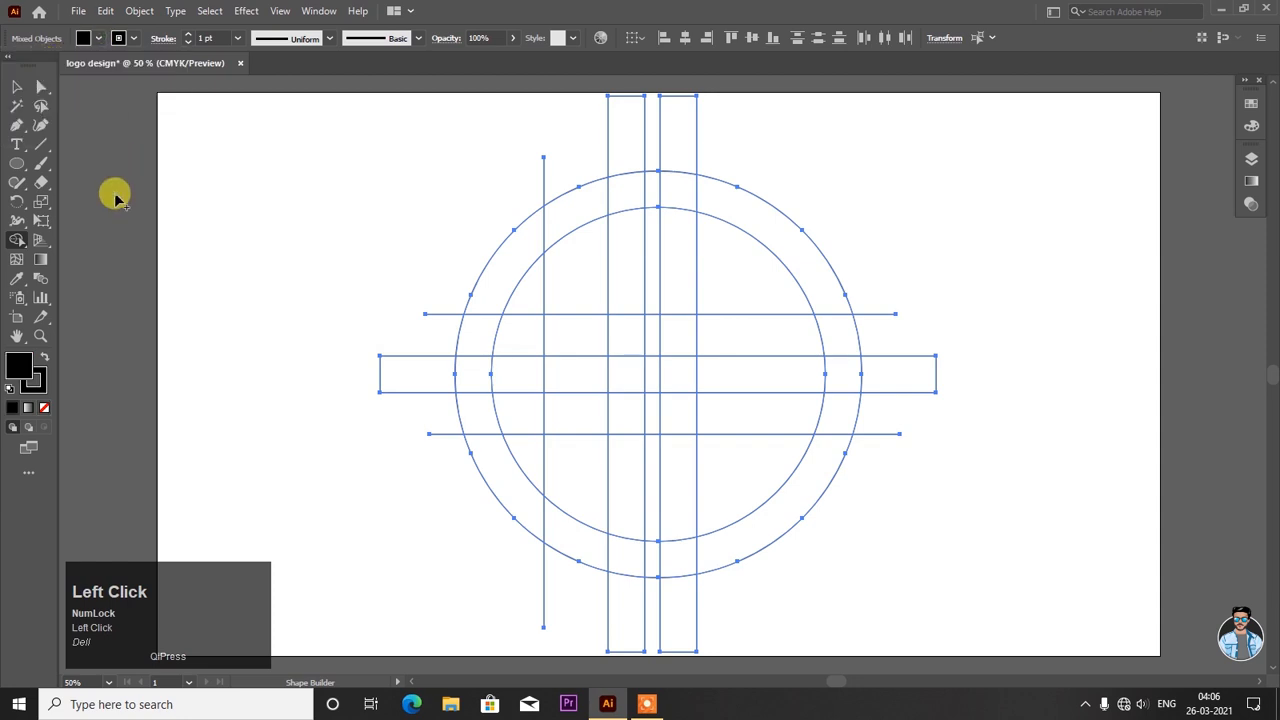
{"action": "key", "text": "ctrl+z"}
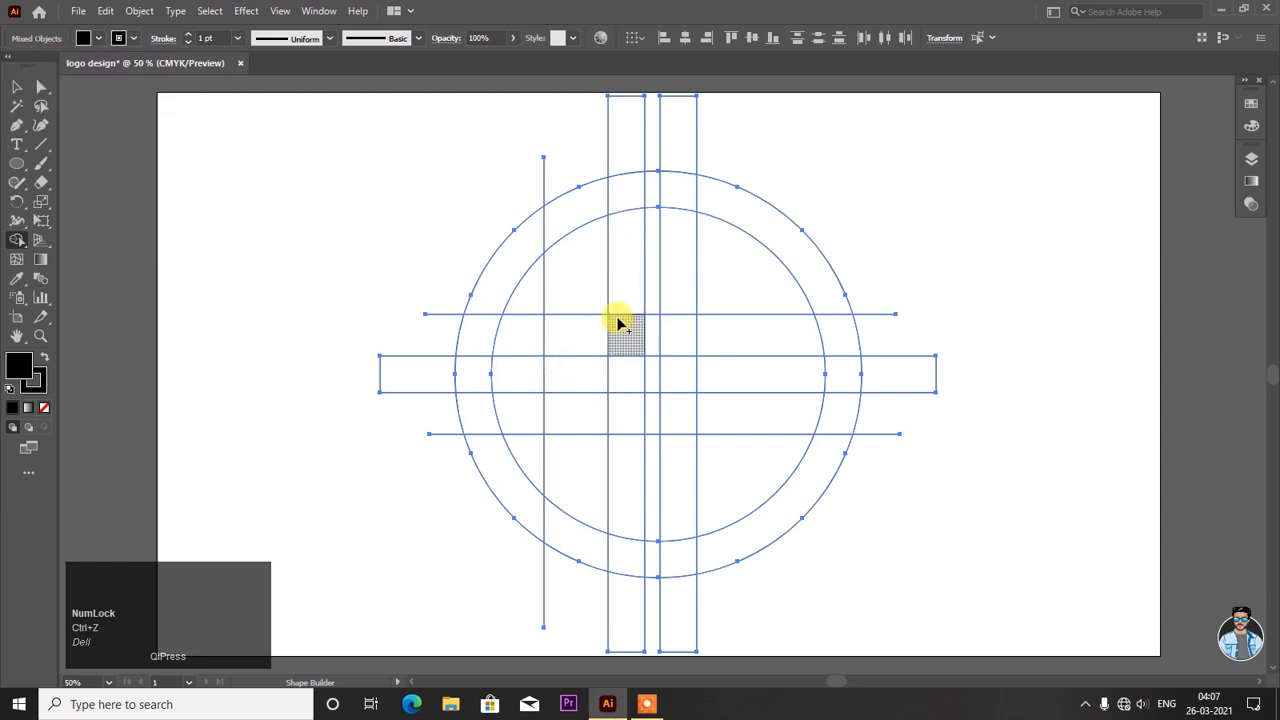
- Merge the regions with Shape Builder into a black G in the ring's left half and a black S in the right half
{"action": "mouse_move", "coordinate": [623, 290]}
{"action": "left_mouse_down"}
{"action": "mouse_move", "coordinate": [623, 193]}
{"action": "mouse_move", "coordinate": [537, 232]}
{"action": "mouse_move", "coordinate": [482, 330]}
{"action": "mouse_move", "coordinate": [483, 441]}
{"action": "left_mouse_up"}
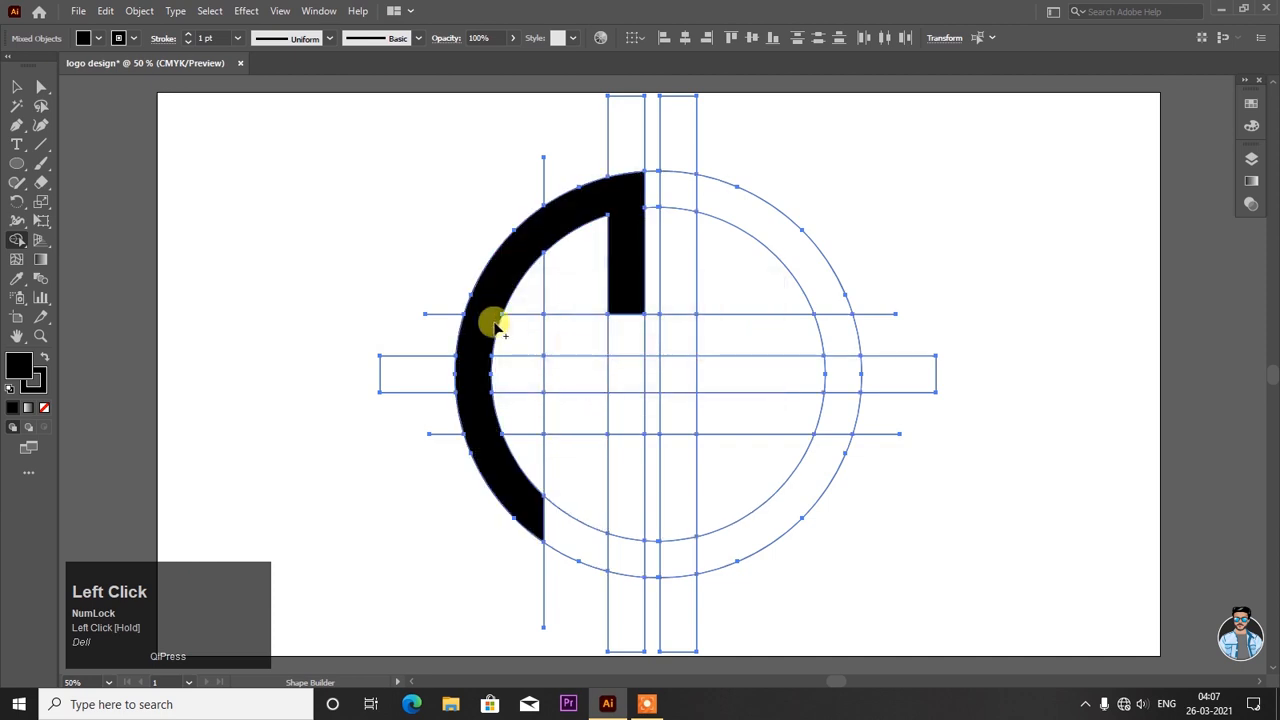
{"action": "mouse_move", "coordinate": [525, 517]}
{"action": "left_mouse_down"}
{"action": "mouse_move", "coordinate": [627, 557]}
{"action": "mouse_move", "coordinate": [627, 372]}
{"action": "mouse_move", "coordinate": [571, 371]}
{"action": "left_mouse_up"}
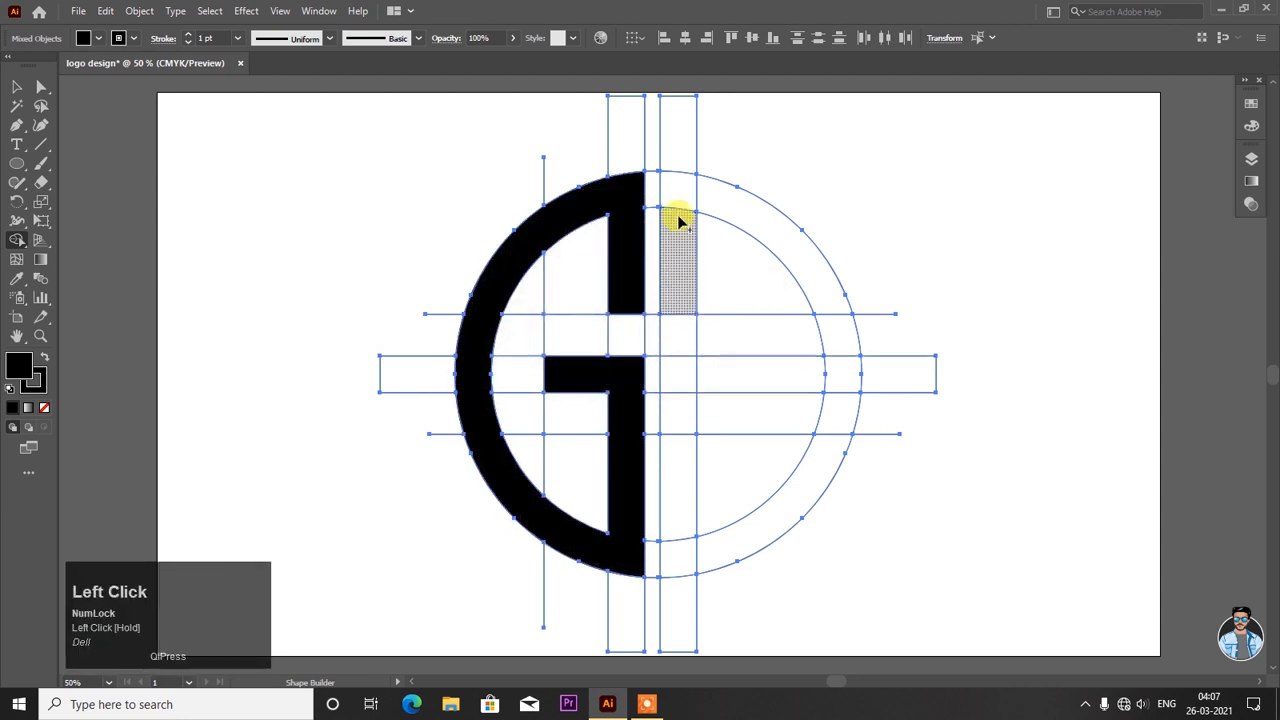
{"action": "mouse_move", "coordinate": [730, 213]}
{"action": "left_mouse_down"}
{"action": "mouse_move", "coordinate": [687, 190]}
{"action": "mouse_move", "coordinate": [673, 266]}
{"action": "left_mouse_up"}
{"action": "mouse_move", "coordinate": [673, 335]}
{"action": "left_mouse_down"}
{"action": "mouse_move", "coordinate": [677, 366]}
{"action": "mouse_move", "coordinate": [840, 371]}
{"action": "mouse_move", "coordinate": [820, 466]}
{"action": "left_mouse_up"}
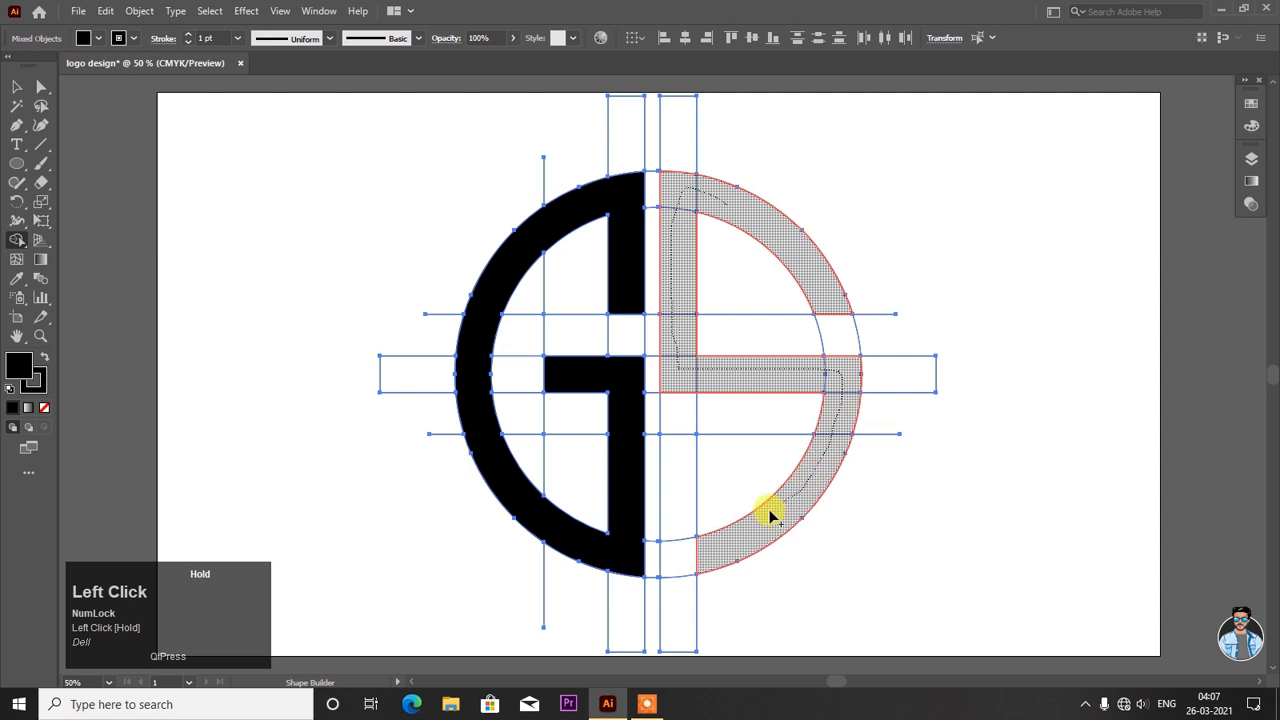
{"action": "mouse_move", "coordinate": [706, 549]}
{"action": "left_mouse_down"}
{"action": "mouse_move", "coordinate": [689, 549]}
{"action": "mouse_move", "coordinate": [686, 521]}
{"action": "left_mouse_up"}
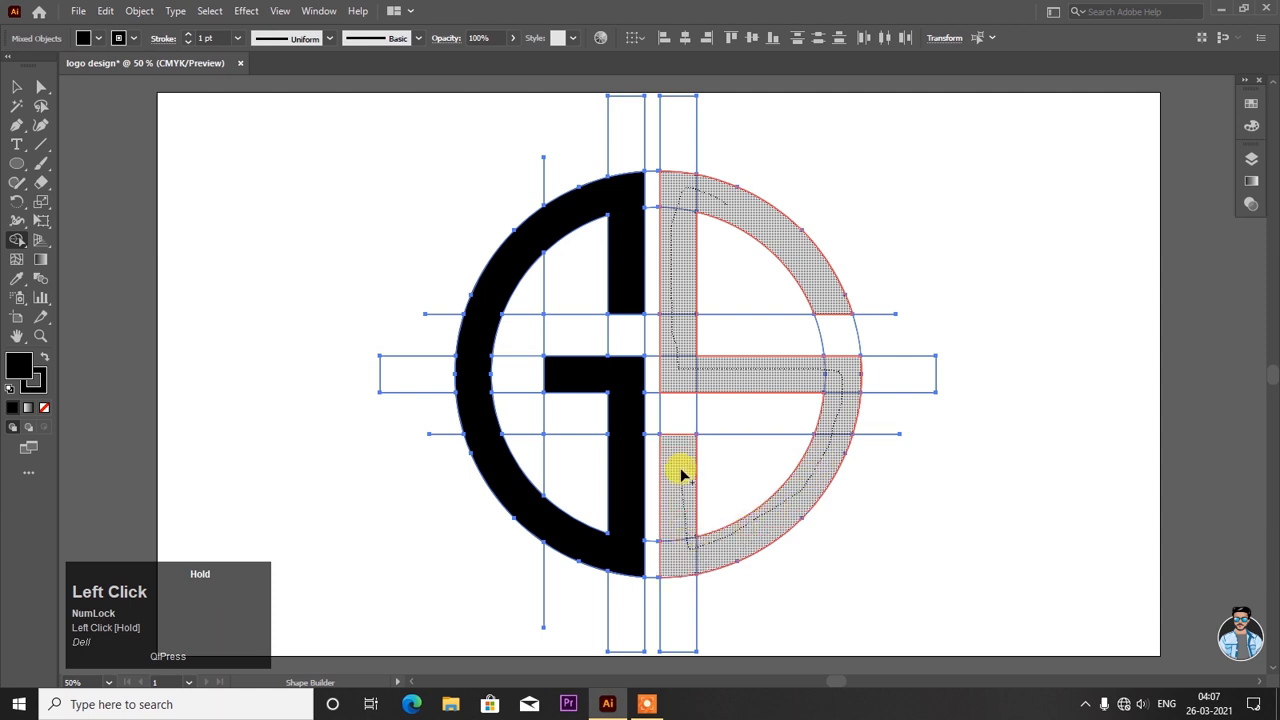
{"action": "left_click_drag", "start_coordinate": [681, 476], "coordinate": [680, 468]}
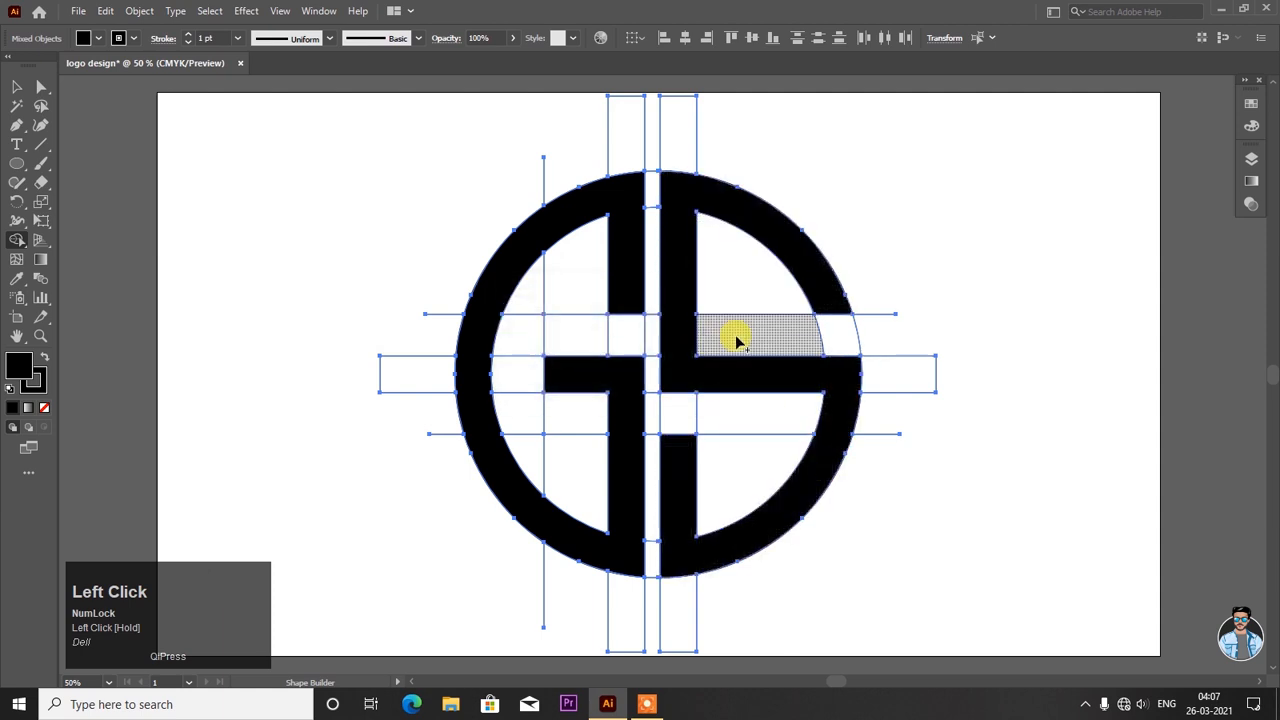
{"action": "left_click", "coordinate": [16, 88]}
{"action": "left_click", "coordinate": [273, 170]}
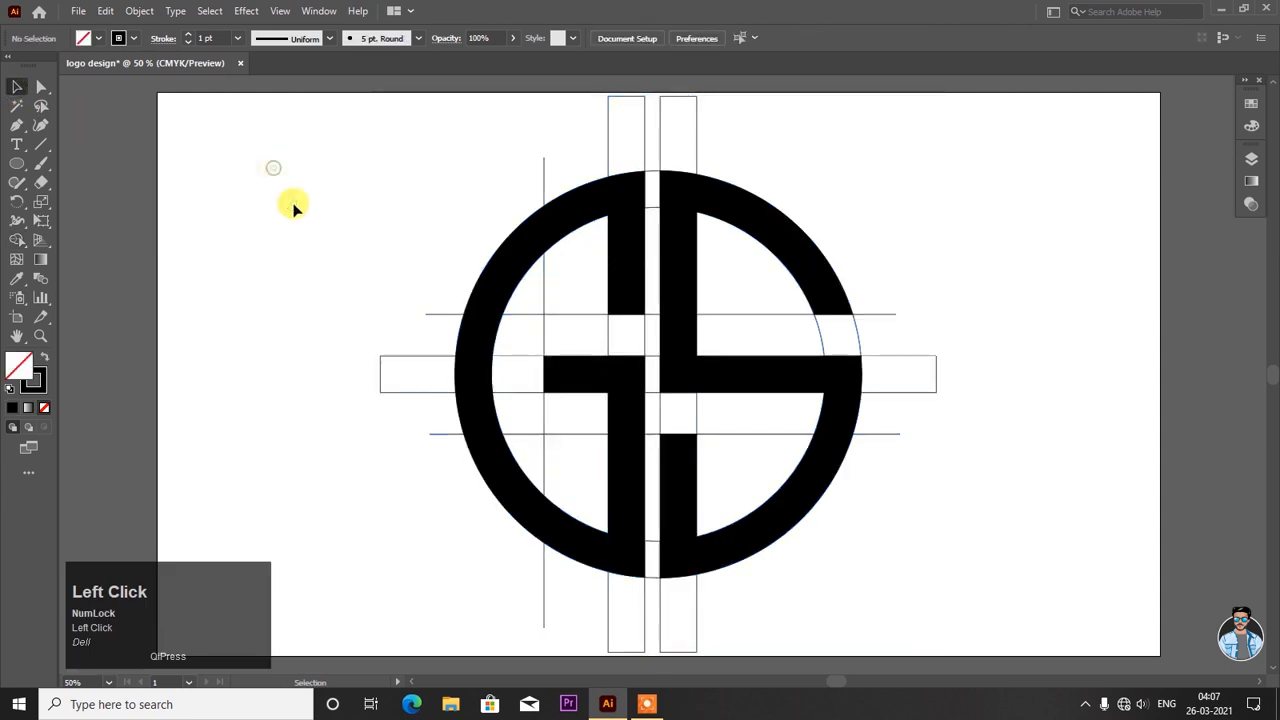
{"action": "left_click", "coordinate": [630, 377]}
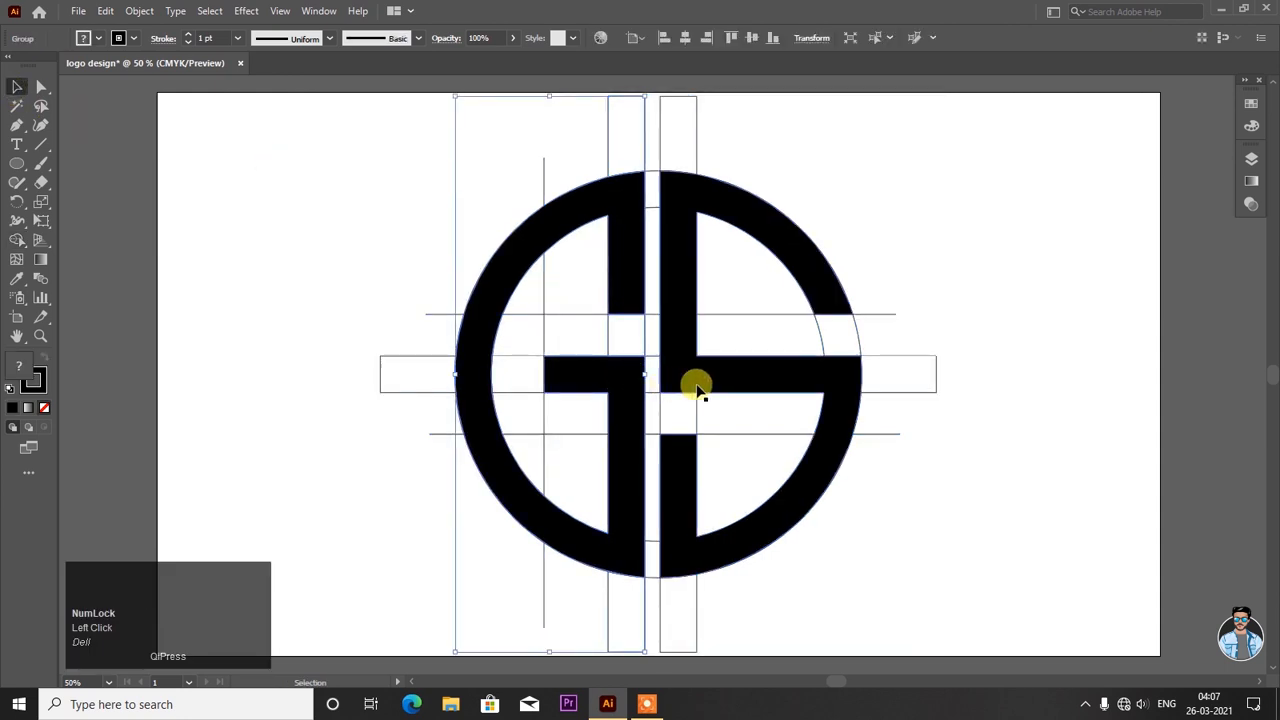
{"action": "left_click", "coordinate": [732, 387], "text": "shift"}
{"action": "left_click", "coordinate": [731, 380]}
{"action": "left_click_drag", "start_coordinate": [726, 374], "coordinate": [766, 380]}
{"action": "key", "text": "ctrl+z"}
{"action": "left_click", "coordinate": [919, 222]}
- Ungroup the right group with the S and the left group with the G, and deselect everything
{"action": "left_click", "coordinate": [717, 194]}
{"action": "right_click", "coordinate": [719, 194]}
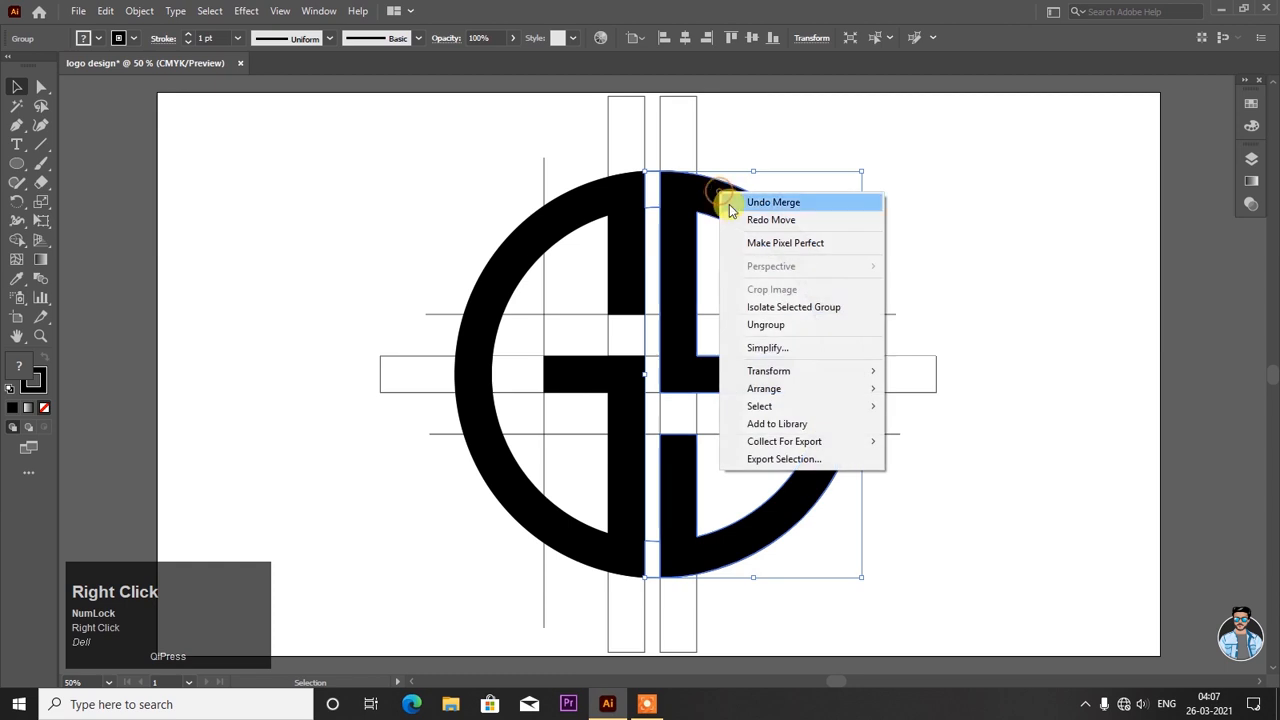
{"action": "left_click", "coordinate": [765, 324]}
{"action": "left_click", "coordinate": [750, 132]}
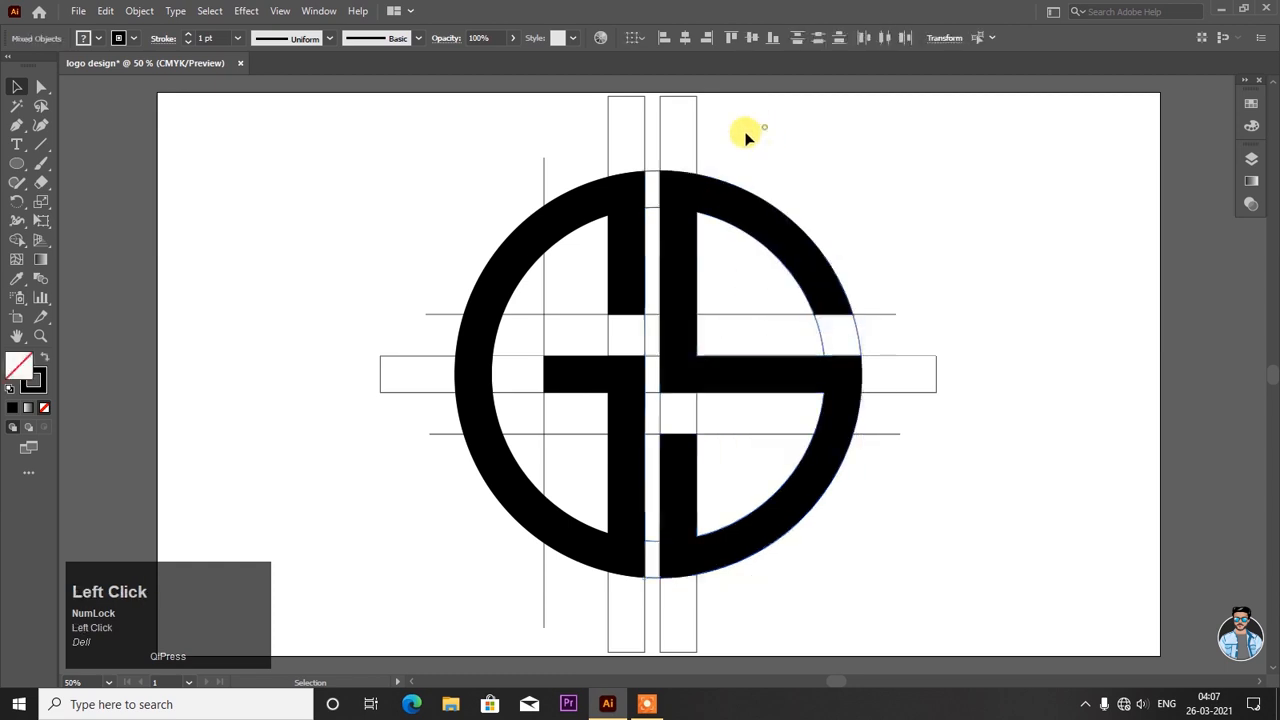
{"action": "right_click", "coordinate": [612, 198]}
{"action": "left_click", "coordinate": [636, 325]}
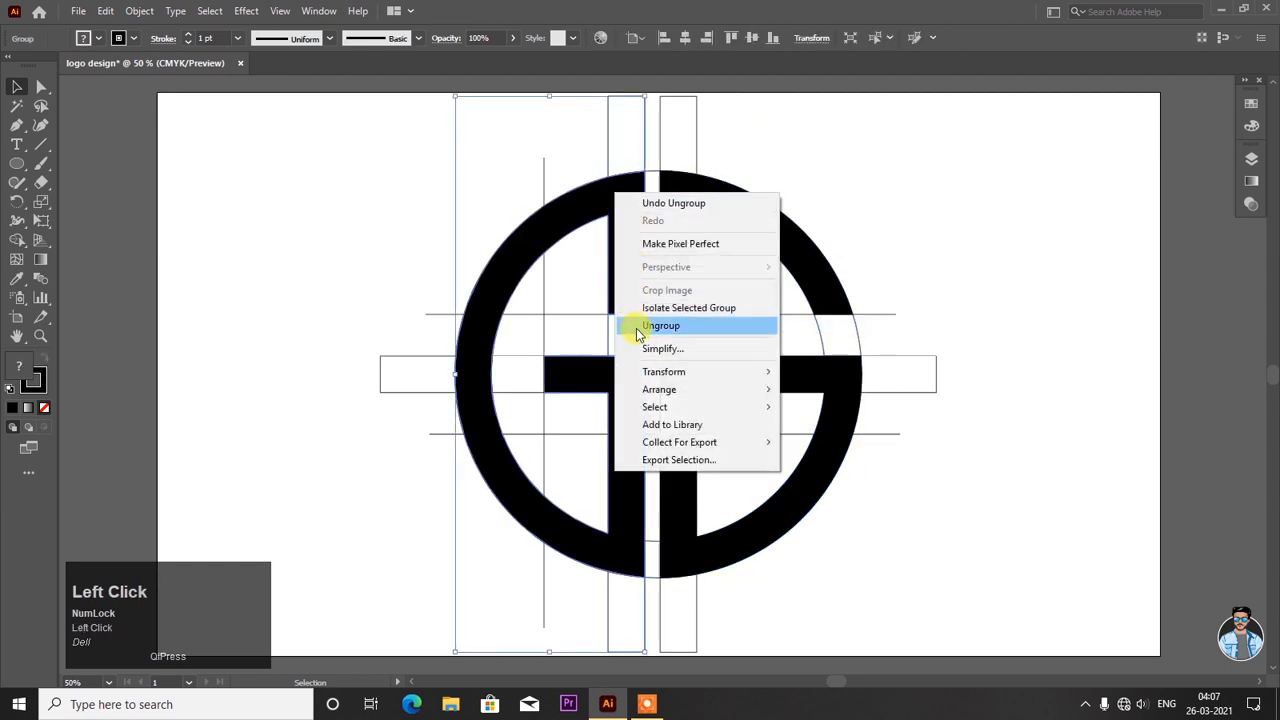
{"action": "left_click", "coordinate": [835, 160]}
{"action": "left_click", "coordinate": [651, 172]}
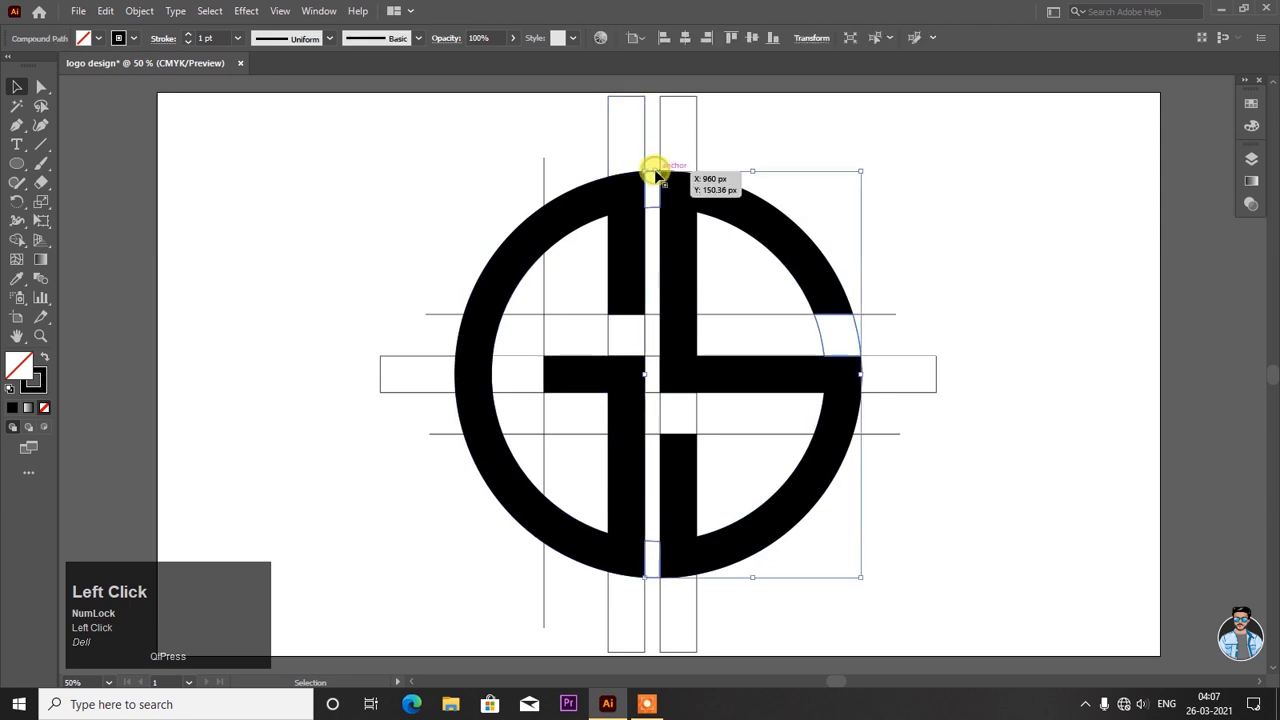
{"action": "right_click", "coordinate": [655, 175]}
{"action": "left_click", "coordinate": [909, 177]}
{"action": "left_click_drag", "start_coordinate": [648, 175], "coordinate": [651, 143]}
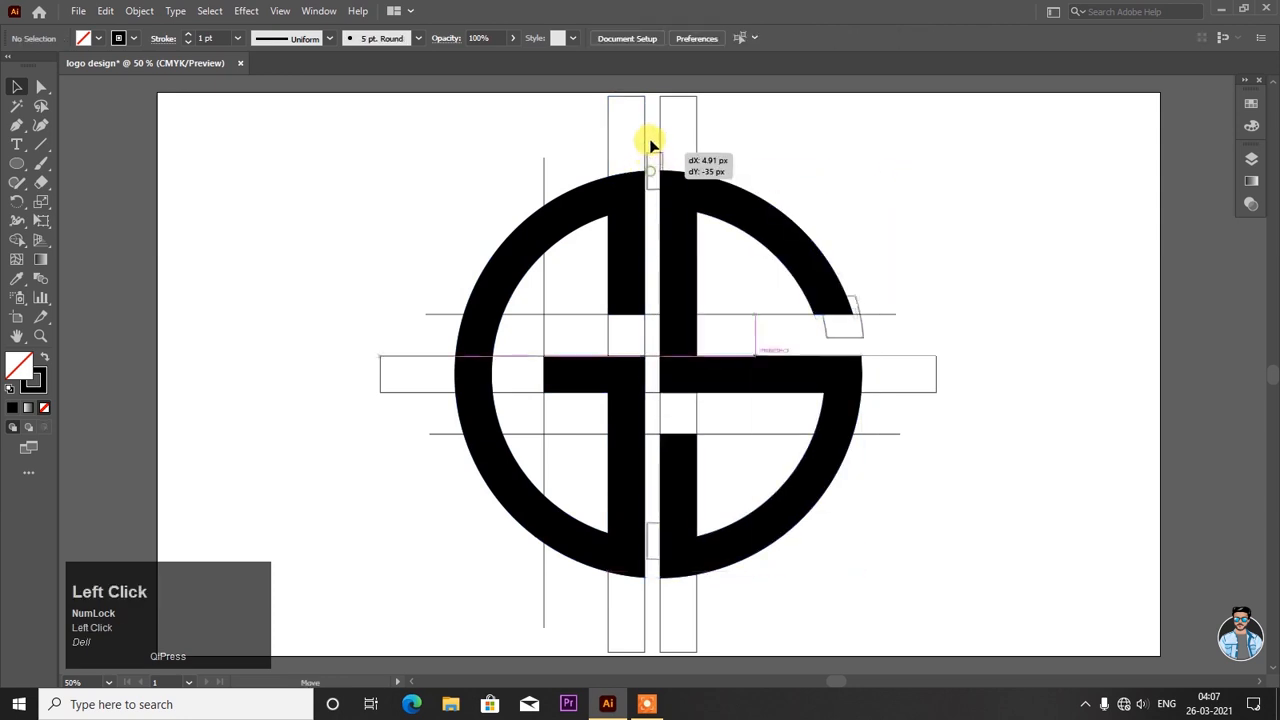
{"action": "key", "text": "ctrl+z"}
- Move the black G and S together to the left, clear of the leftover construction pieces, and delete those pieces
{"action": "left_click", "coordinate": [697, 215]}
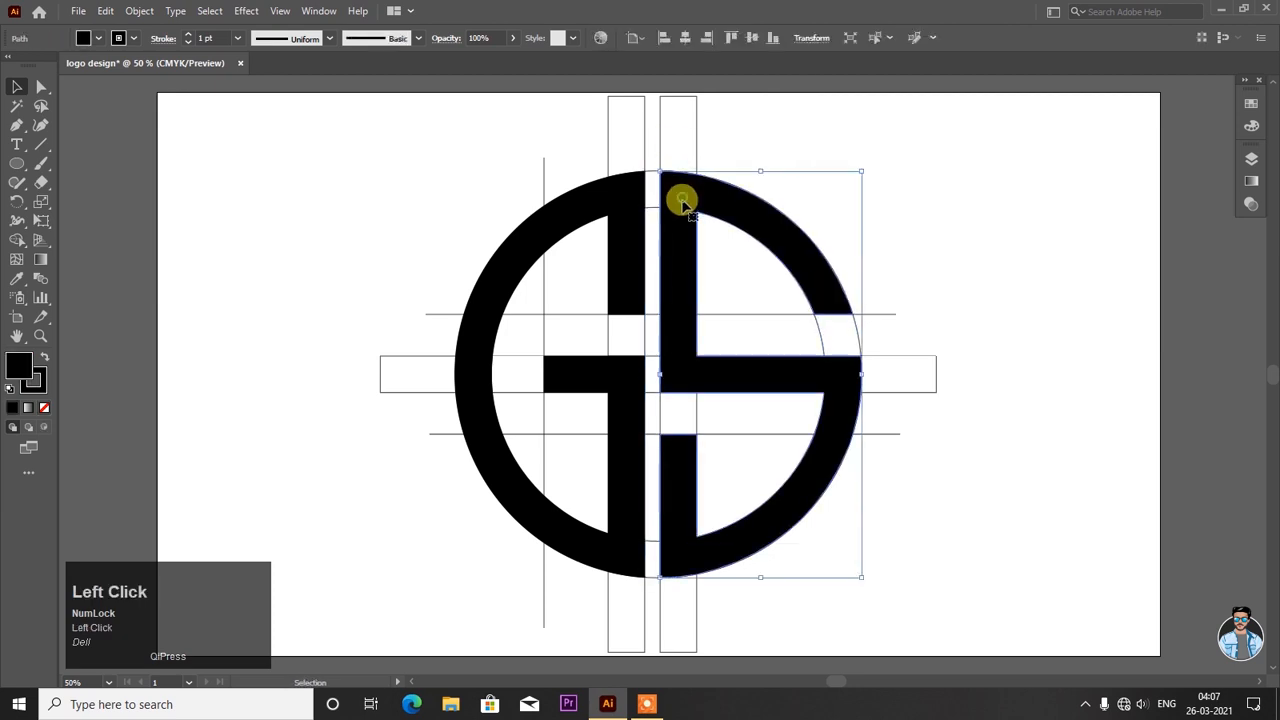
{"action": "left_click", "coordinate": [610, 200], "text": "shift"}
{"action": "left_click_drag", "start_coordinate": [687, 205], "coordinate": [177, 202]}
{"action": "left_click", "coordinate": [437, 146]}
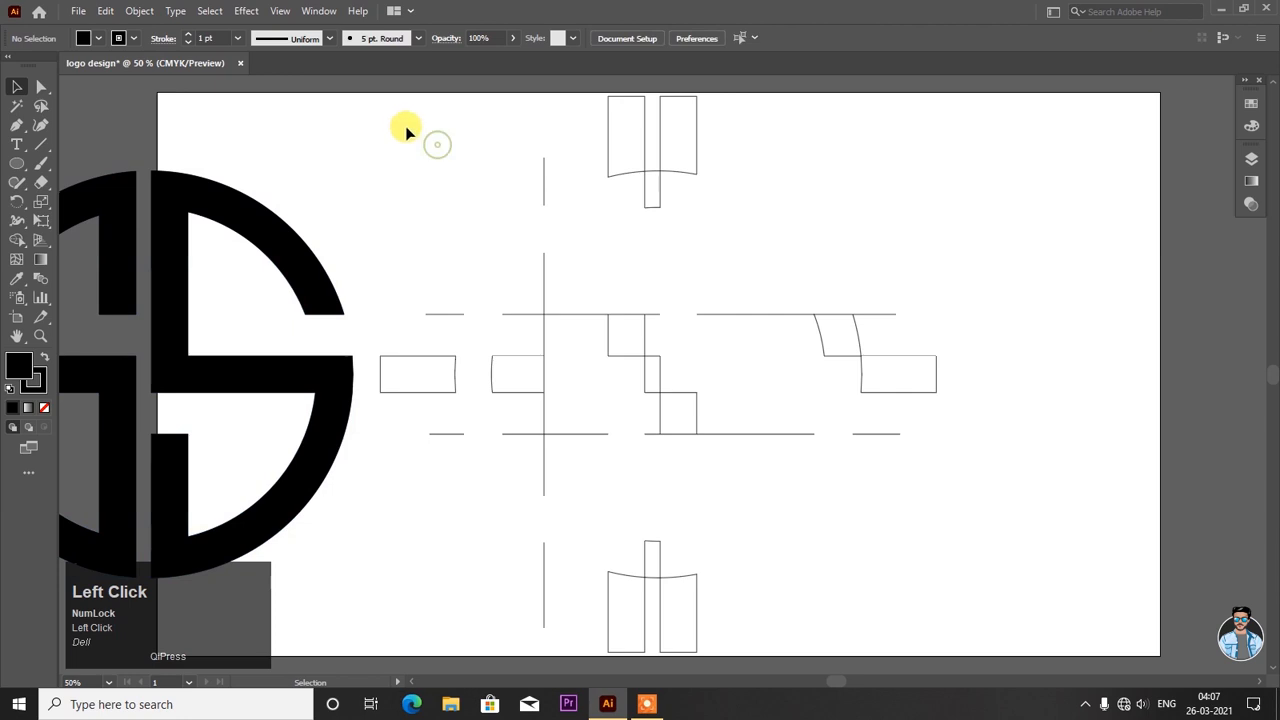
{"action": "left_click_drag", "start_coordinate": [662, 314], "coordinate": [930, 609]}
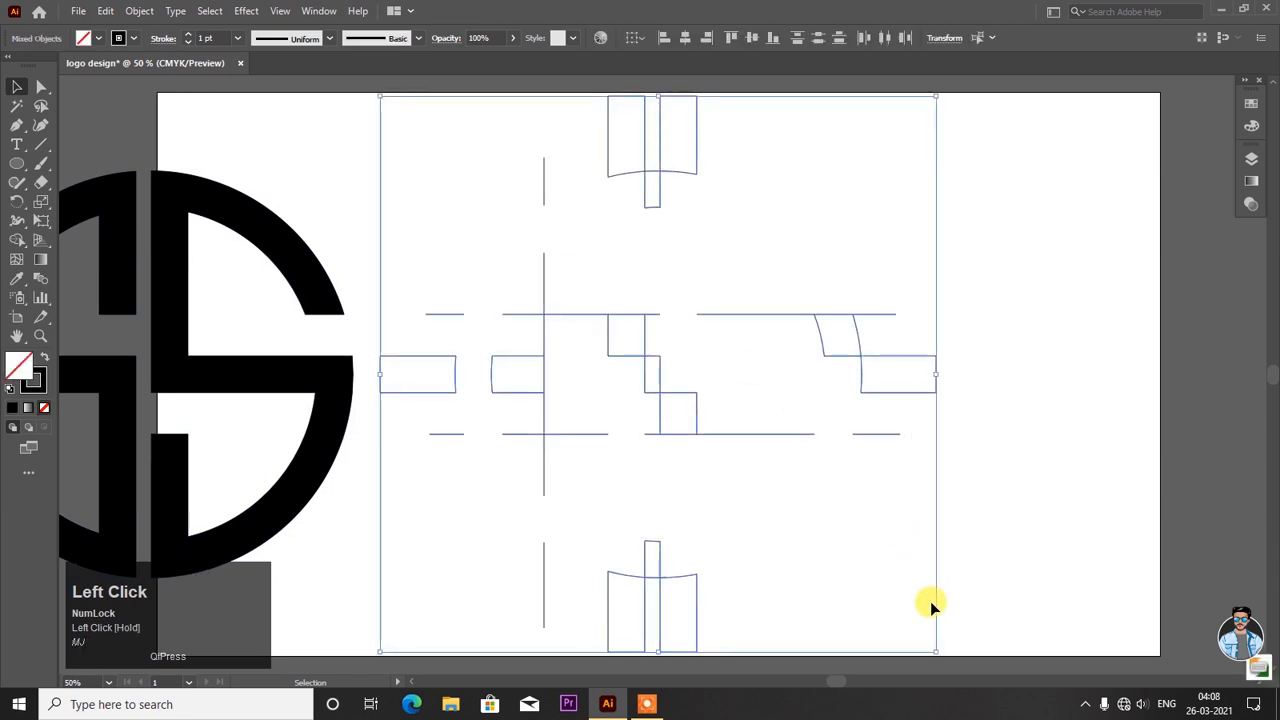
{"action": "key", "text": "Delete"}
- Move the G and S back as one group and centre it horizontally and vertically on the artboard
{"action": "left_click", "coordinate": [173, 188]}
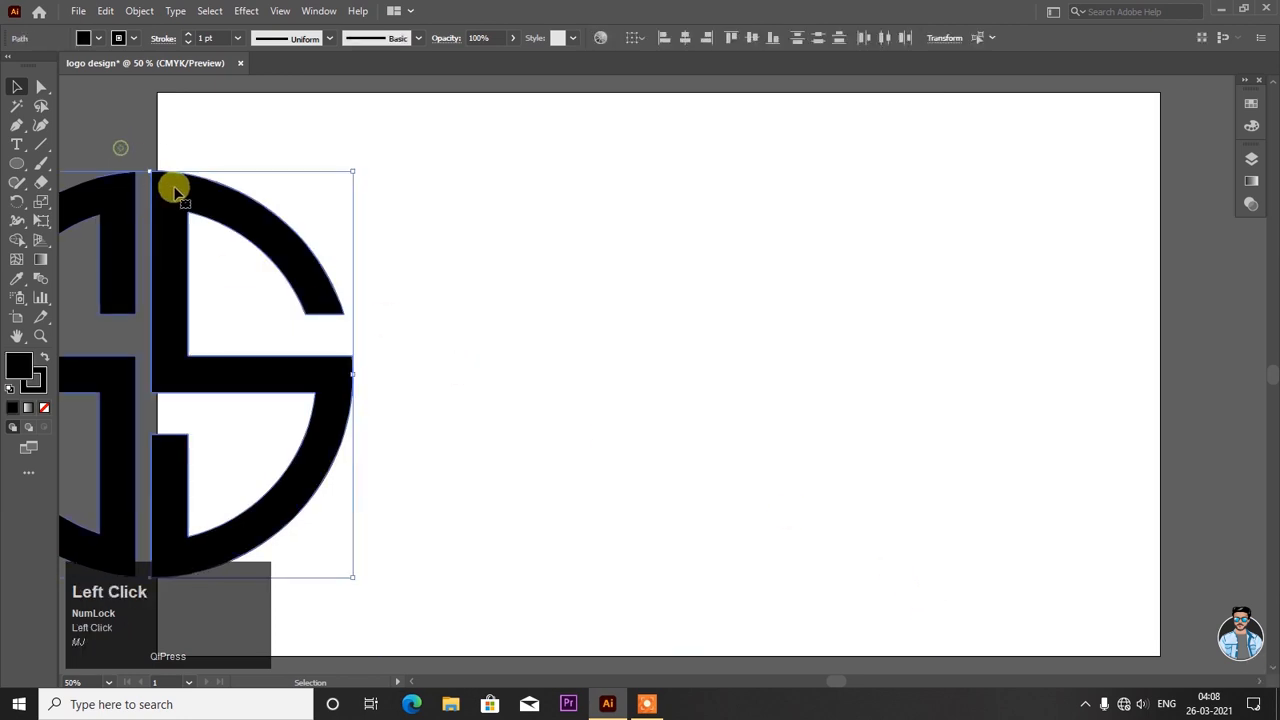
{"action": "left_click_drag", "start_coordinate": [173, 188], "coordinate": [700, 189]}
{"action": "right_click", "coordinate": [700, 189]}
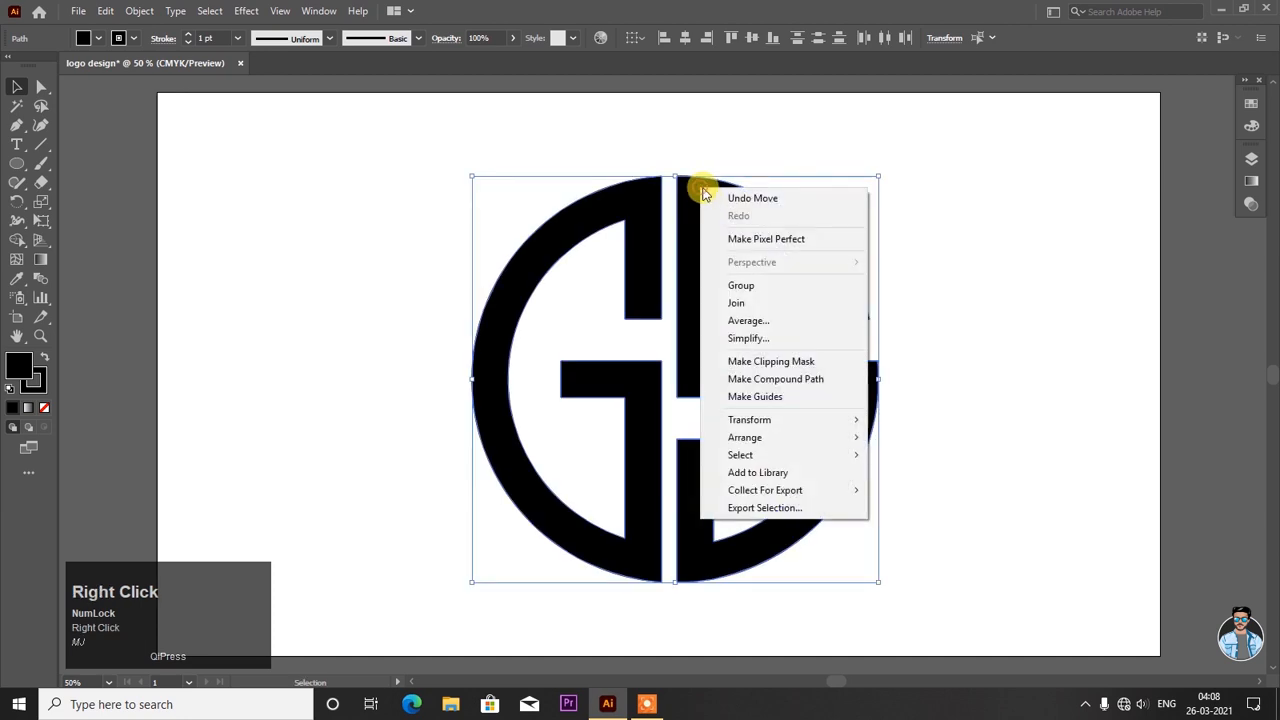
{"action": "left_click", "coordinate": [740, 286]}
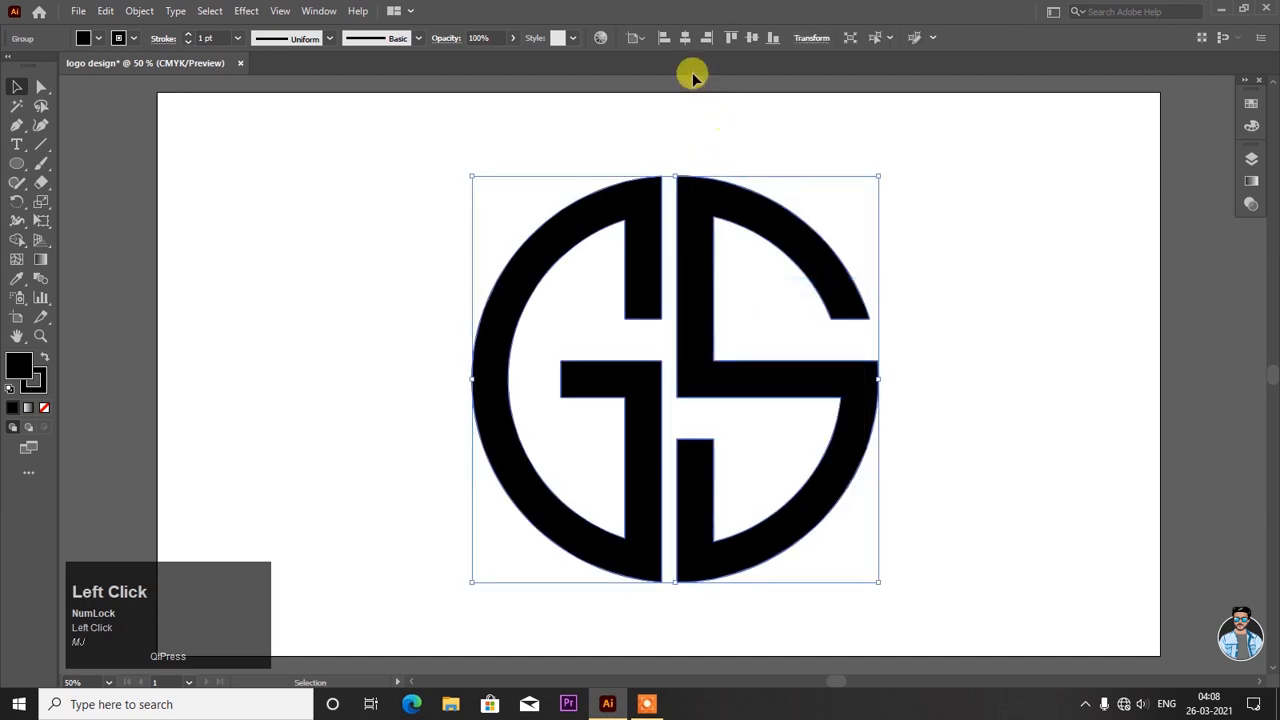
{"action": "left_click", "coordinate": [684, 40]}
{"action": "left_click", "coordinate": [754, 40]}
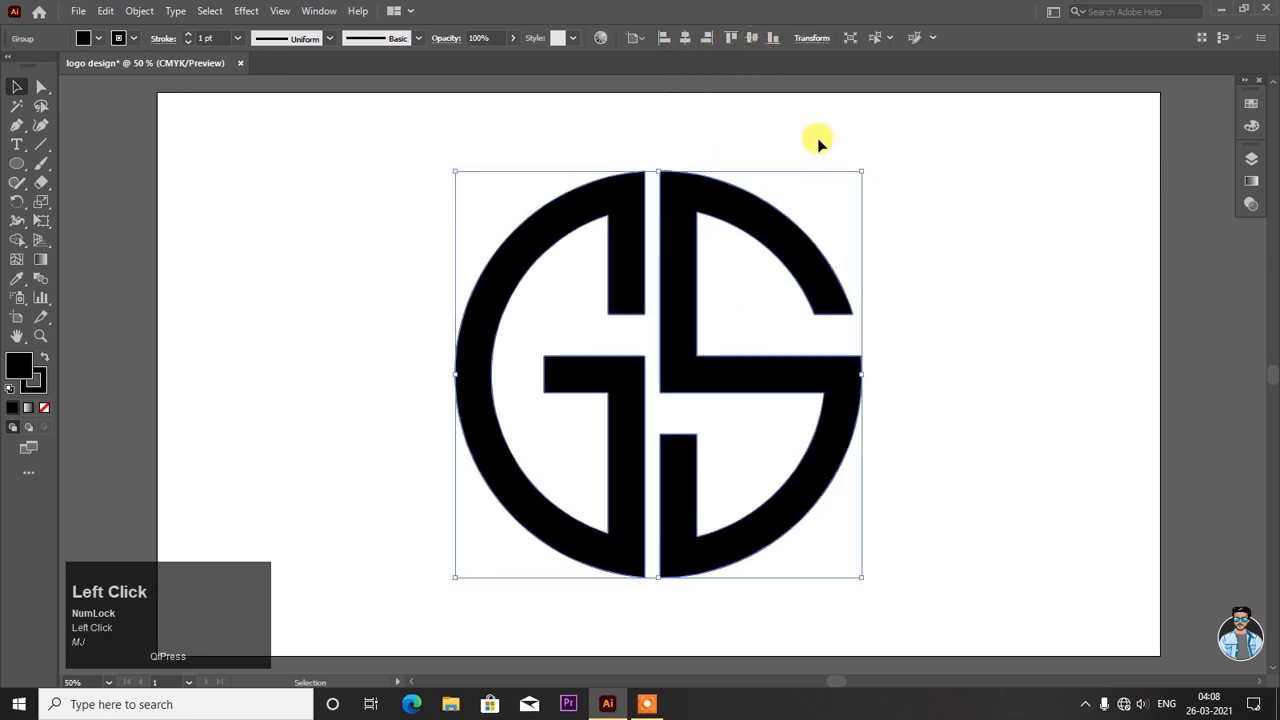
- Draw a circle about 864 px wide with no fill around the GS monogram and centre it on the artboard
{"action": "left_click", "coordinate": [814, 136]}
{"action": "left_click_drag", "start_coordinate": [18, 164], "coordinate": [66, 201]}
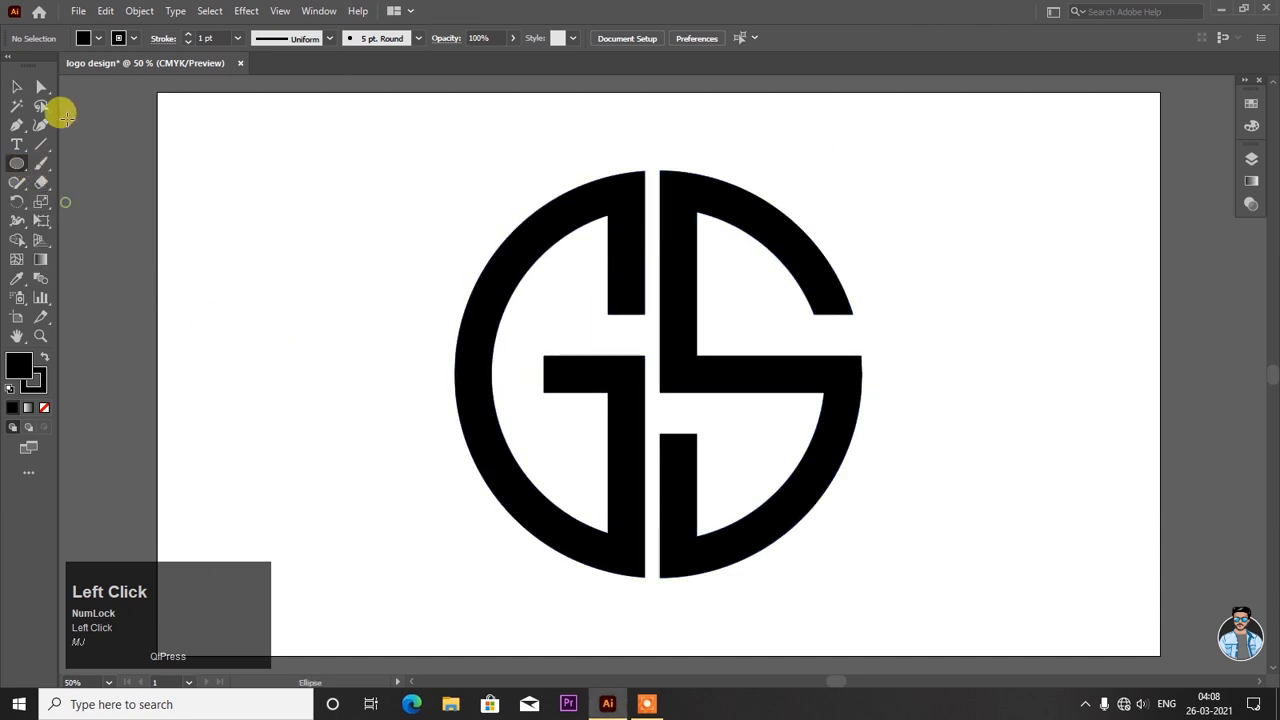
{"action": "left_click", "coordinate": [86, 42]}
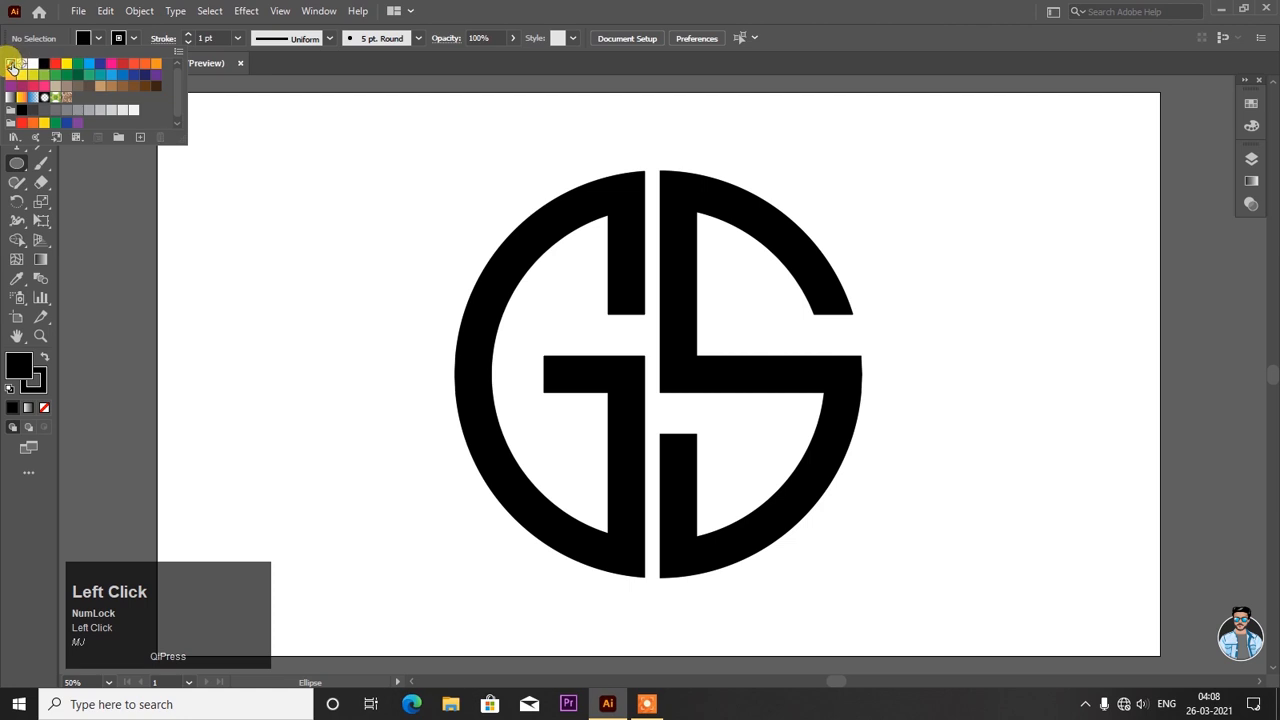
{"action": "left_click", "coordinate": [12, 66]}
{"action": "left_click_drag", "start_coordinate": [656, 371], "coordinate": [808, 143]}
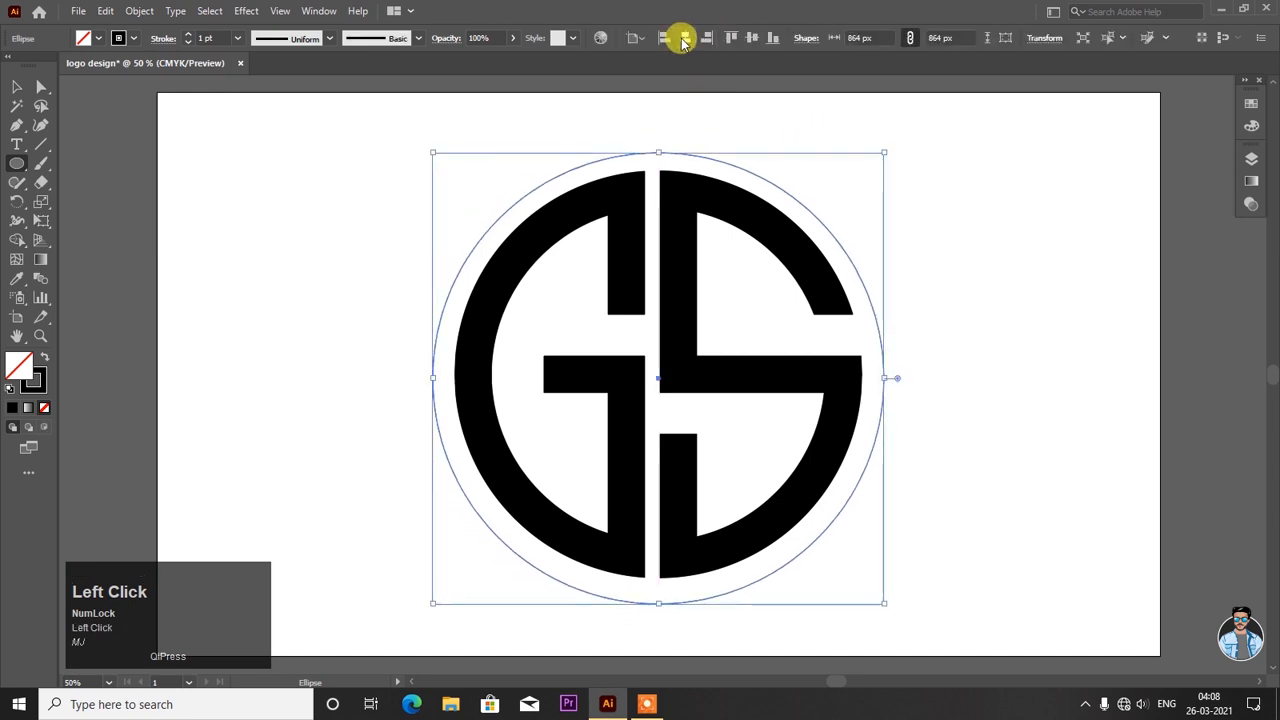
{"action": "left_click", "coordinate": [751, 37]}
{"action": "left_click", "coordinate": [41, 107]}
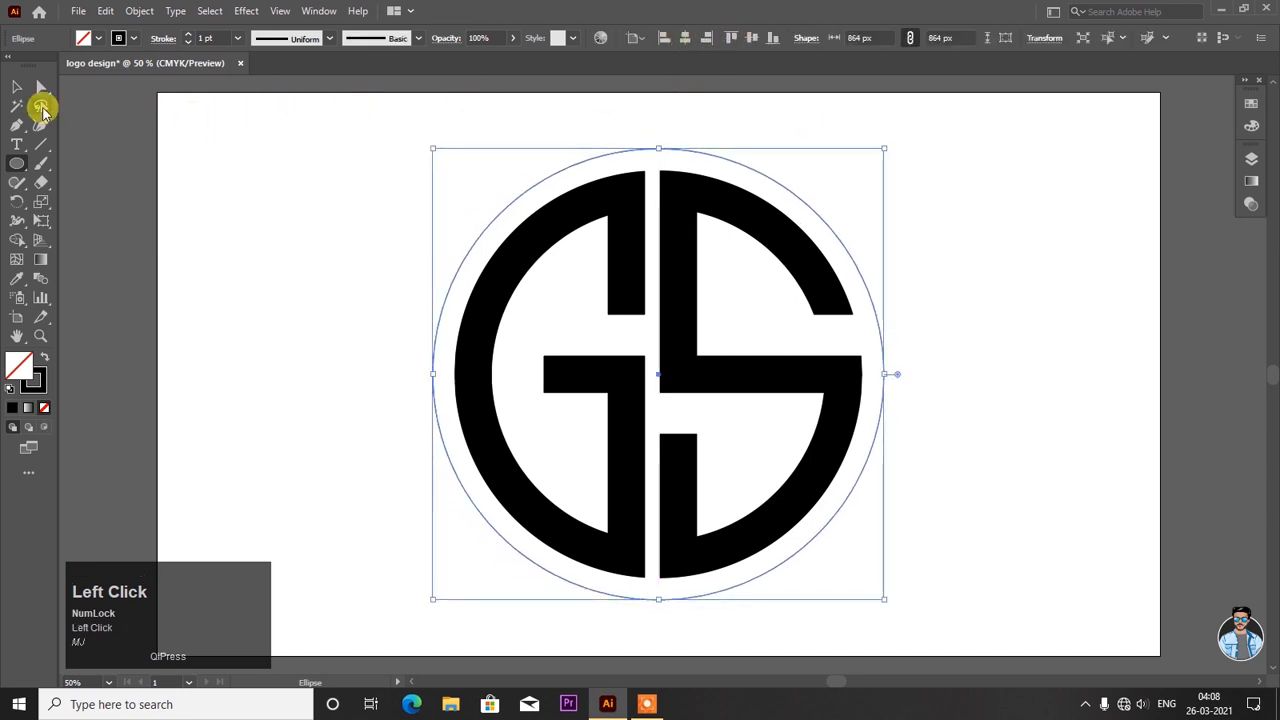
{"action": "left_click", "coordinate": [17, 87]}
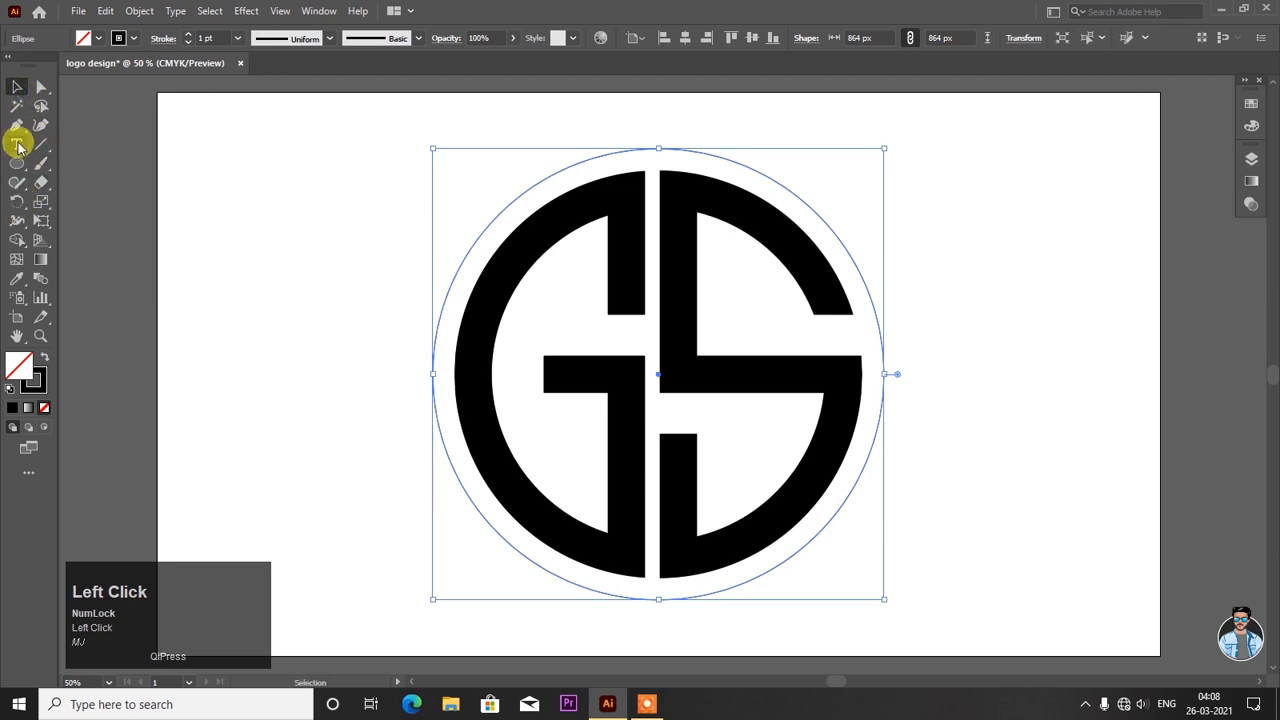
- Add the text GRAPHIC STATION along the outer circle with the Type on a Path tool
{"action": "left_click", "coordinate": [18, 146]}
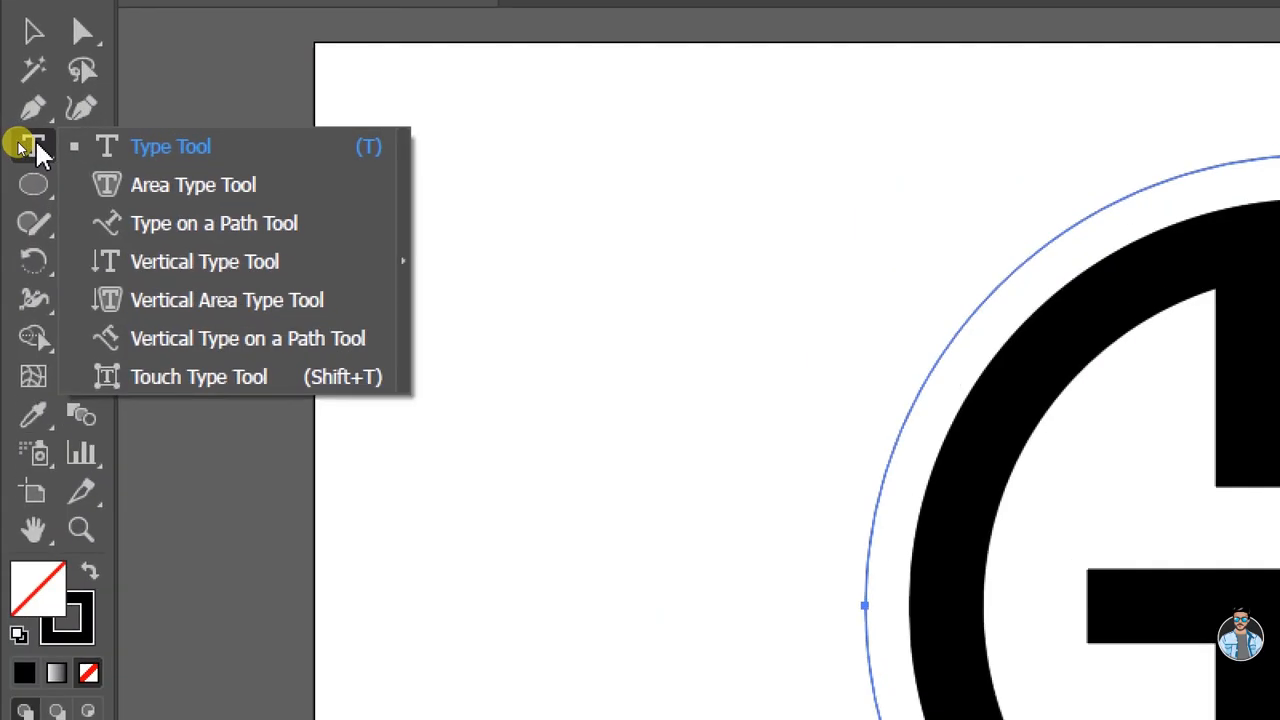
{"action": "left_click", "coordinate": [204, 229]}
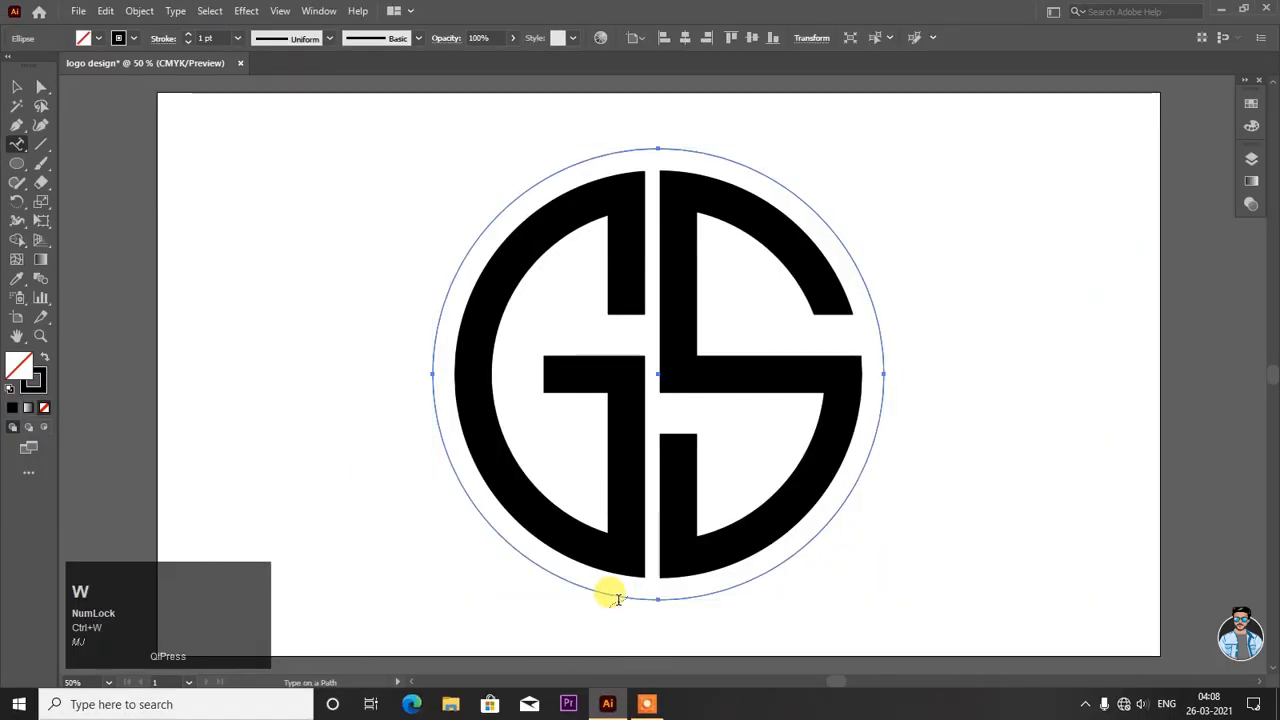
{"action": "left_click", "coordinate": [620, 597]}
{"action": "key", "text": "Caps_Lock"}
{"action": "type", "text": "GRA"}
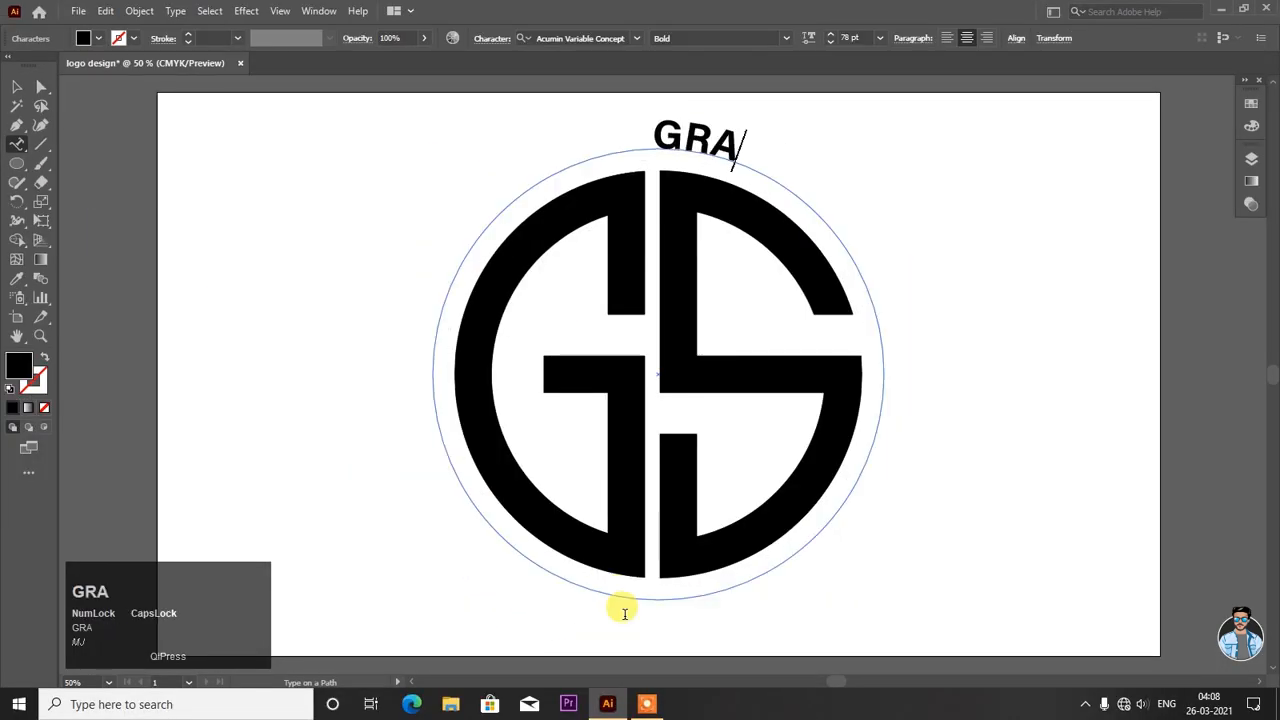
{"action": "type", "text": "PHIC STATION"}
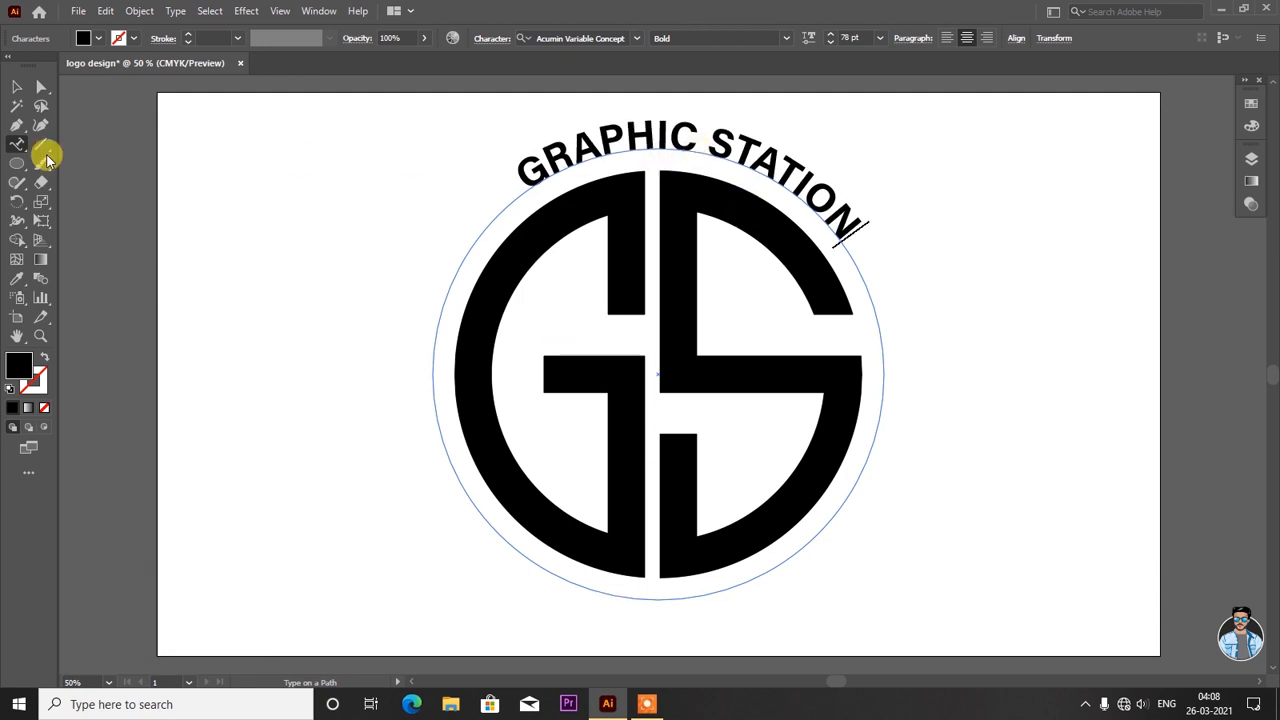
- Set the font of the whole path text to Gotham-Black
{"action": "left_click", "coordinate": [22, 88]}
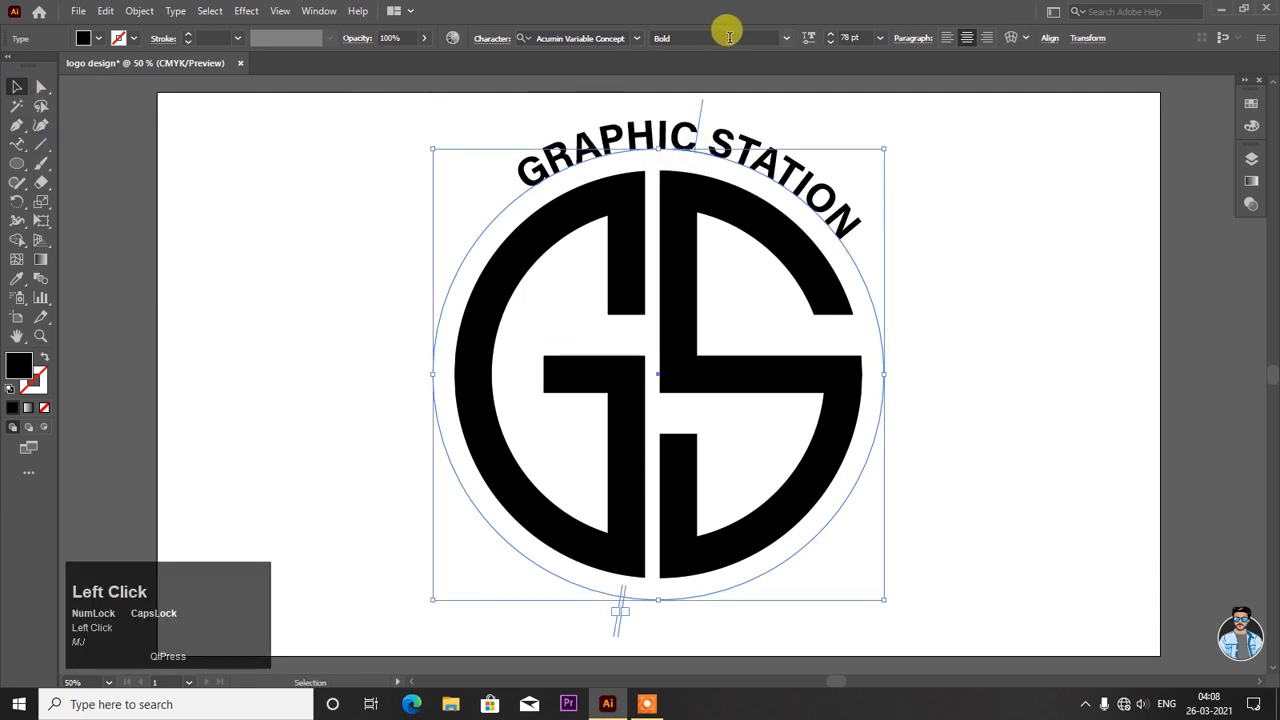
{"action": "left_click", "coordinate": [637, 39]}
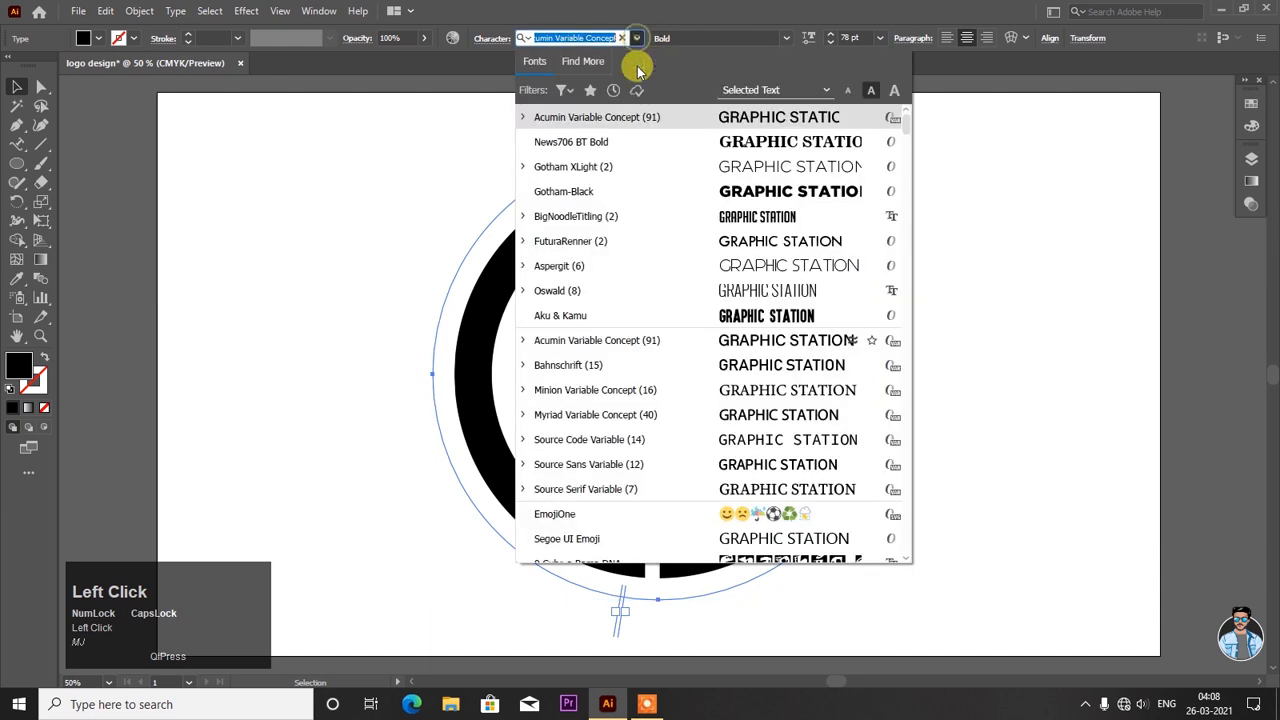
{"action": "left_click", "coordinate": [648, 197]}
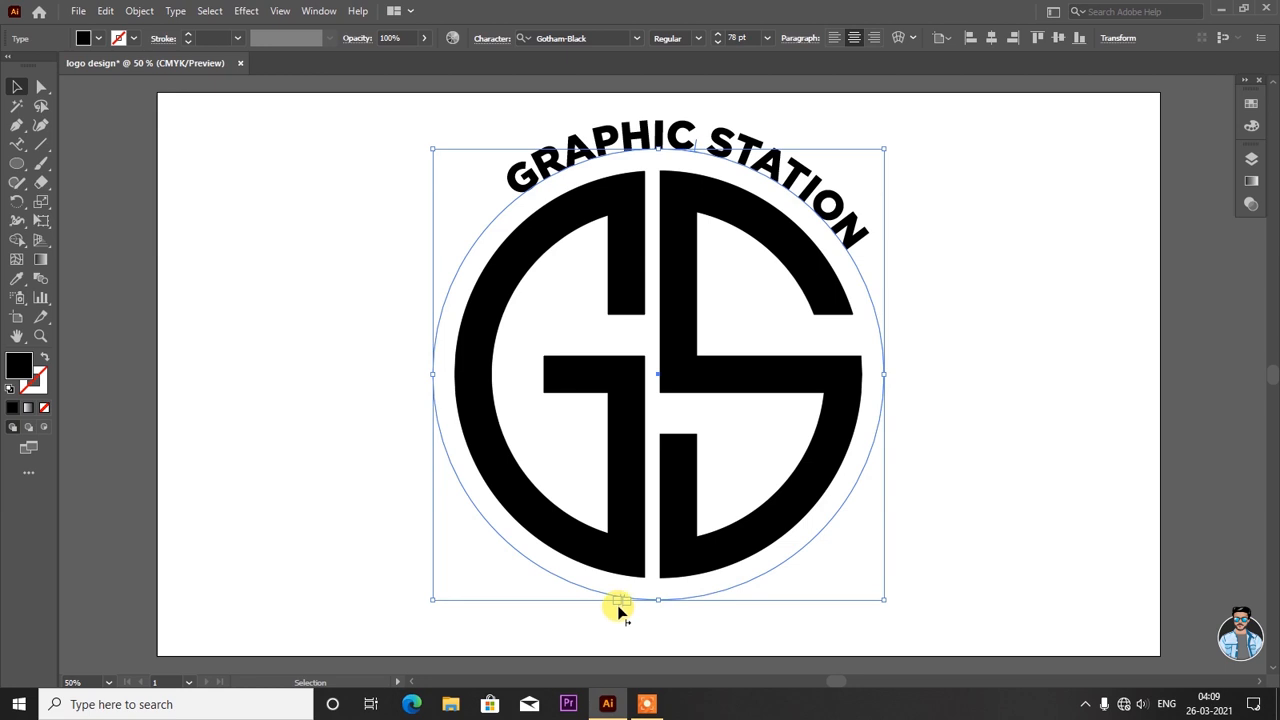
- Move the path text's start and end brackets to opposite sides of the circle so GRAPHIC STATION runs along the lower arc
{"action": "scroll", "coordinate": [618, 606], "scroll_direction": "up", "scroll_amount": 5}
{"action": "left_click_drag", "start_coordinate": [614, 548], "coordinate": [145, 398]}
{"action": "scroll", "coordinate": [648, 568], "scroll_direction": "down", "scroll_amount": 5, "text": "ctrl+alt"}
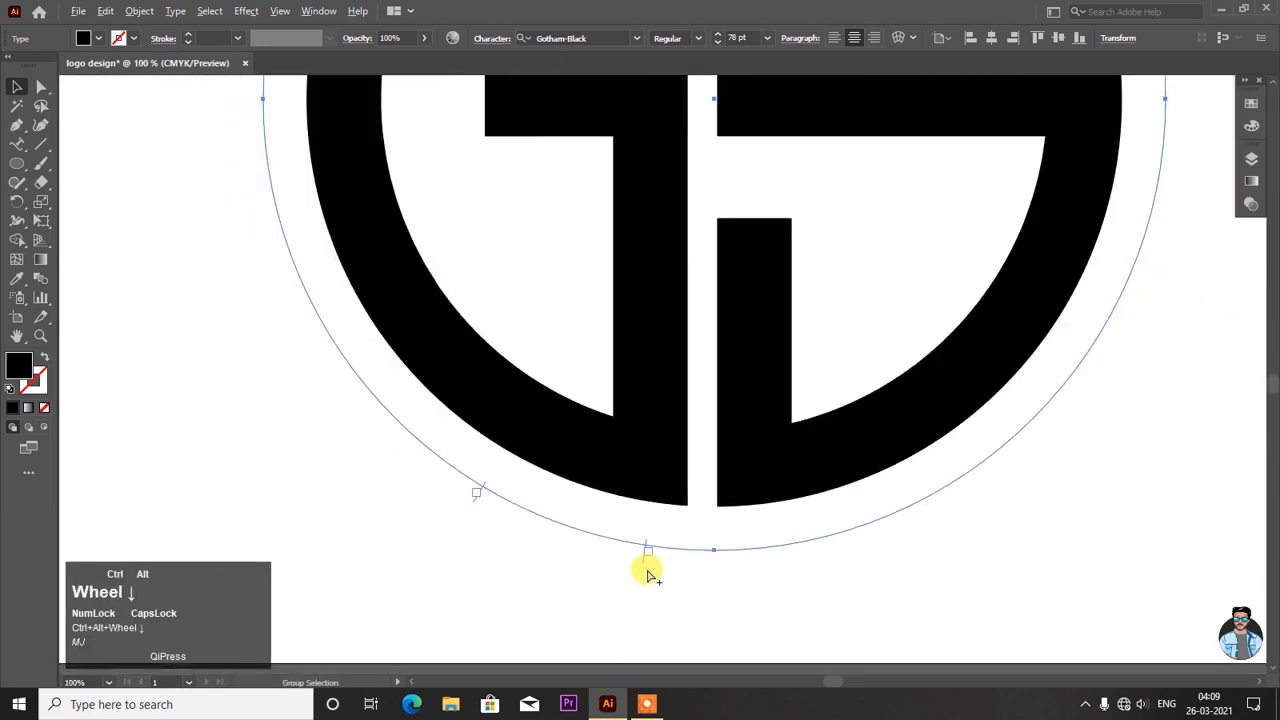
{"action": "scroll", "coordinate": [531, 547], "scroll_direction": "down", "scroll_amount": 1, "text": "ctrl+alt"}
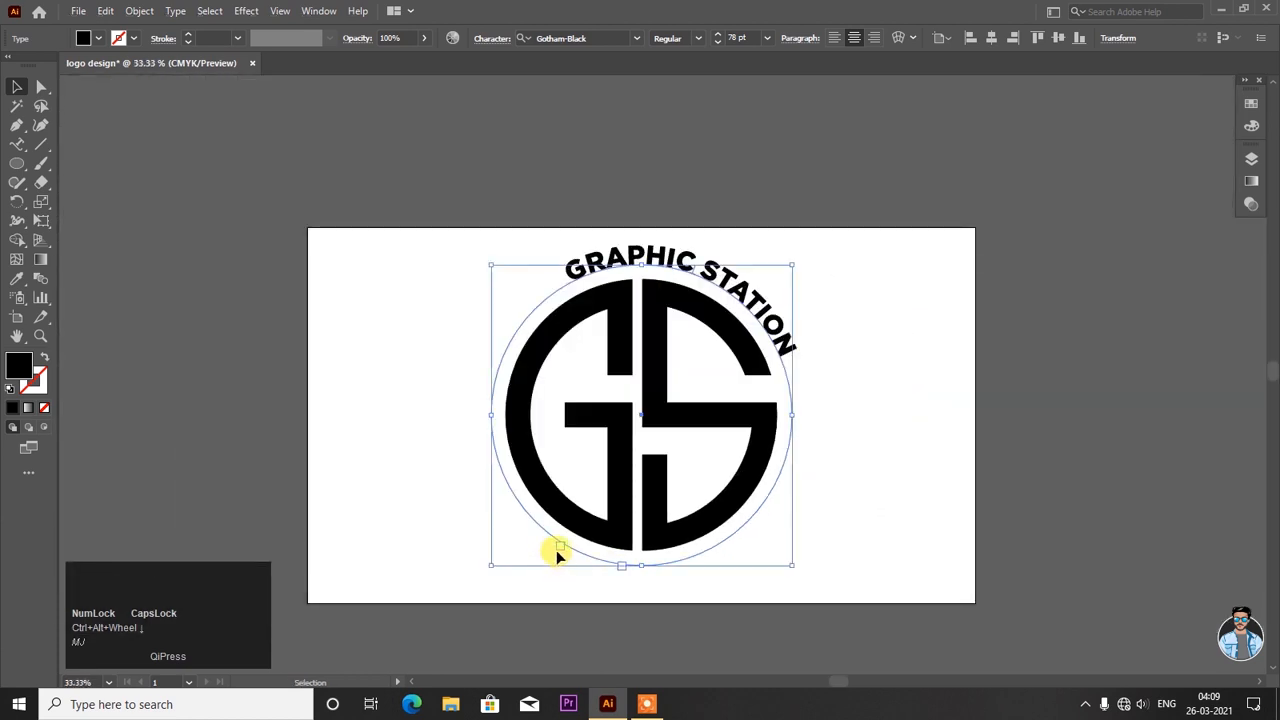
{"action": "scroll", "coordinate": [556, 550], "scroll_direction": "up", "scroll_amount": 1, "text": "ctrl+alt"}
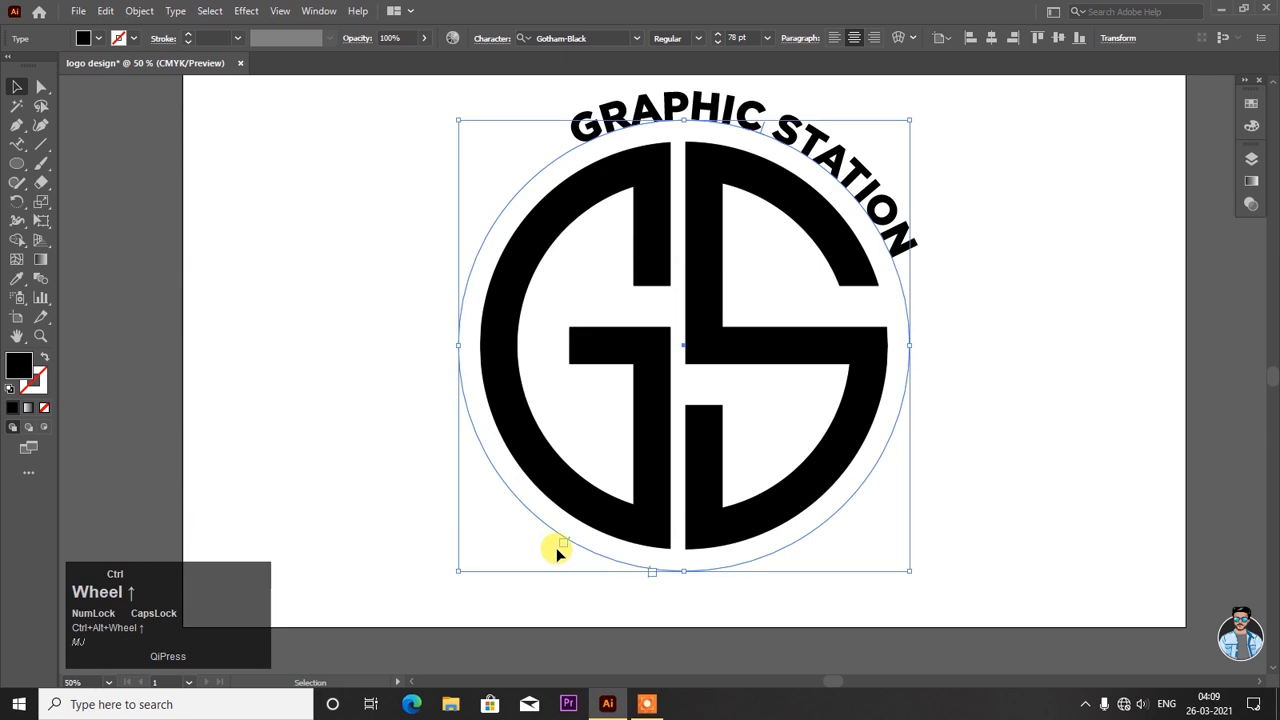
{"action": "left_click", "coordinate": [559, 547]}
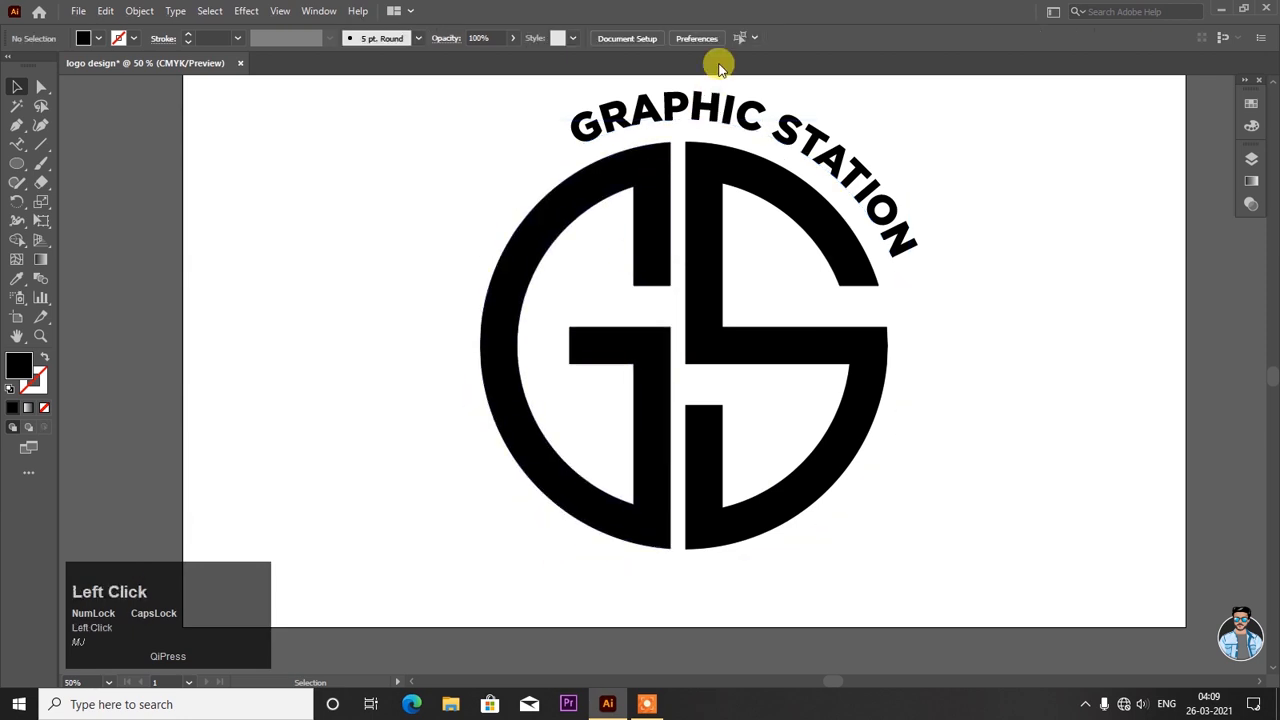
{"action": "left_click", "coordinate": [700, 98]}
{"action": "left_click_drag", "start_coordinate": [568, 543], "coordinate": [930, 280]}
{"action": "left_click_drag", "start_coordinate": [646, 570], "coordinate": [326, 243]}
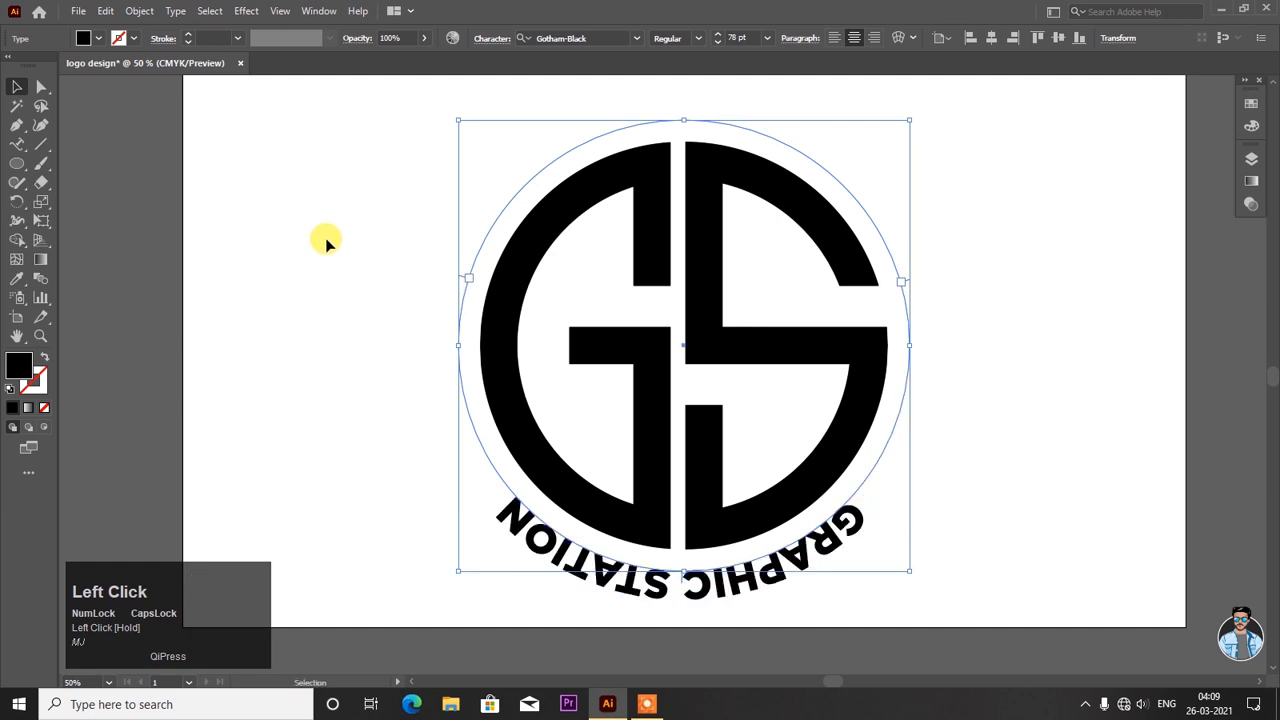
- Flip the path text to the inside of the circle, and scale it up from the centre to about 82.7 pt to clear the monogram
{"action": "left_click", "coordinate": [178, 10]}
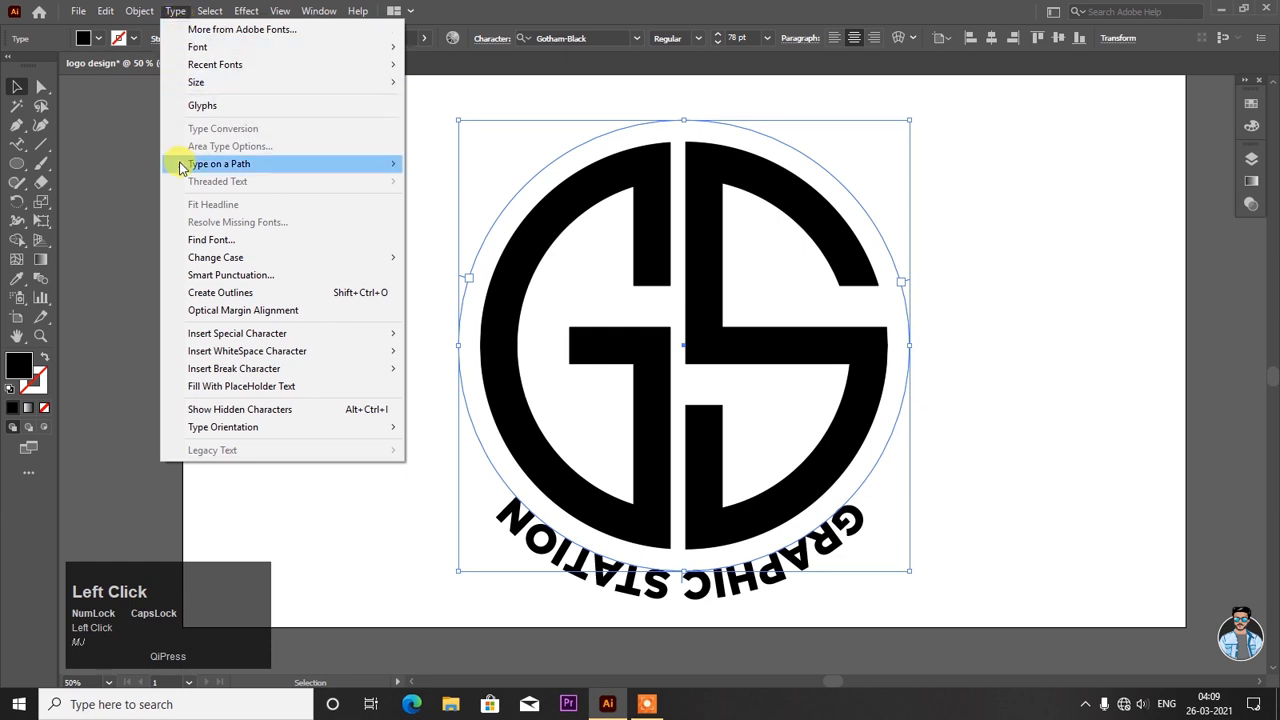
{"action": "mouse_move", "coordinate": [181, 167]}
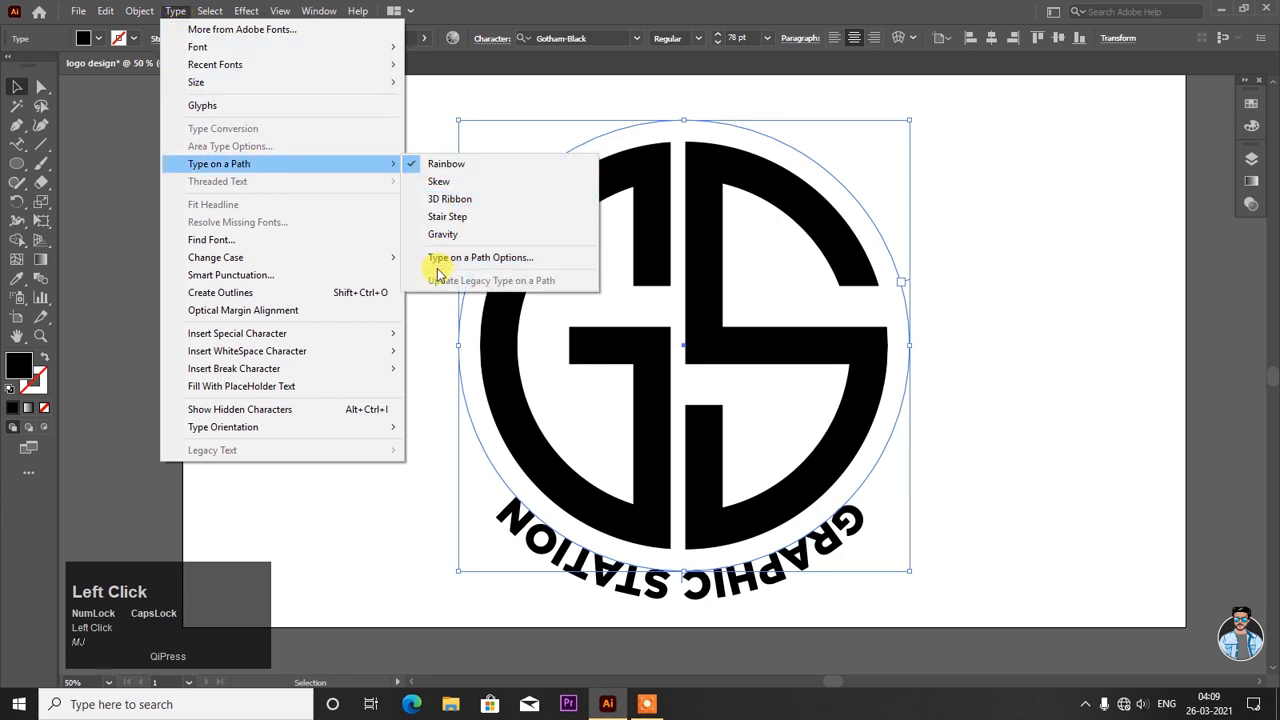
{"action": "left_click", "coordinate": [566, 258]}
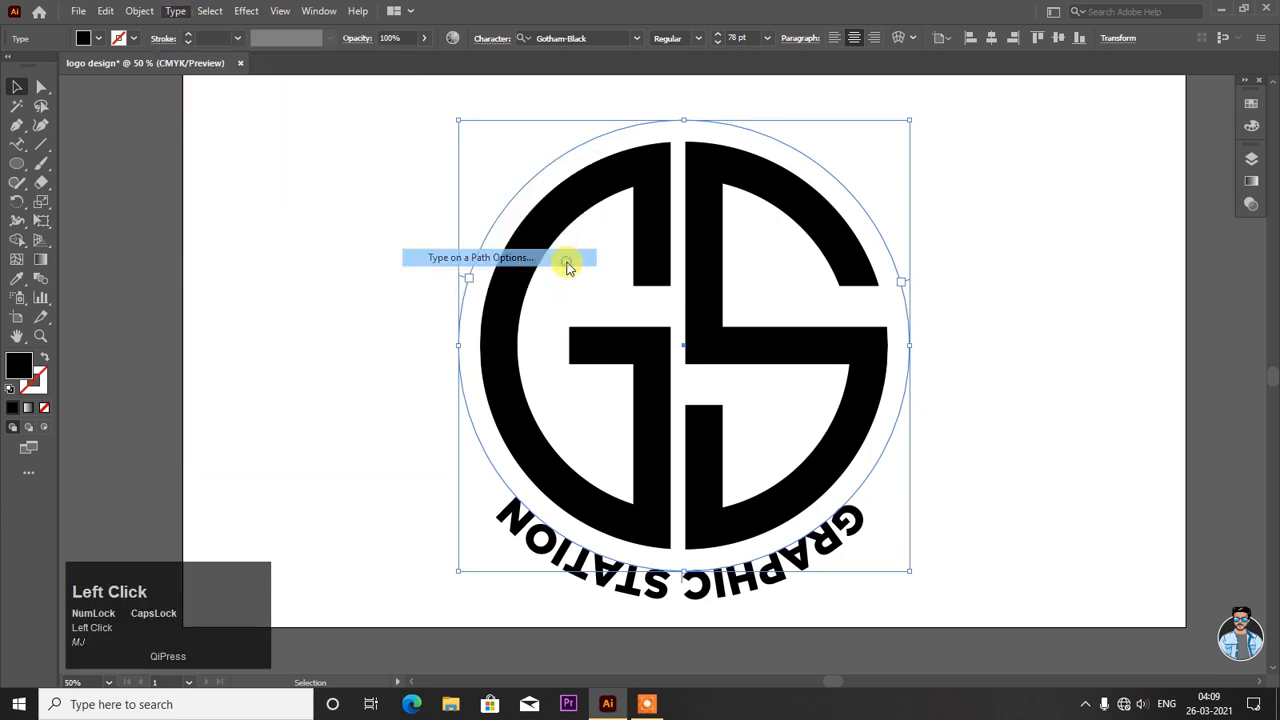
{"action": "left_click", "coordinate": [975, 305]}
{"action": "left_click_drag", "start_coordinate": [960, 272], "coordinate": [920, 202]}
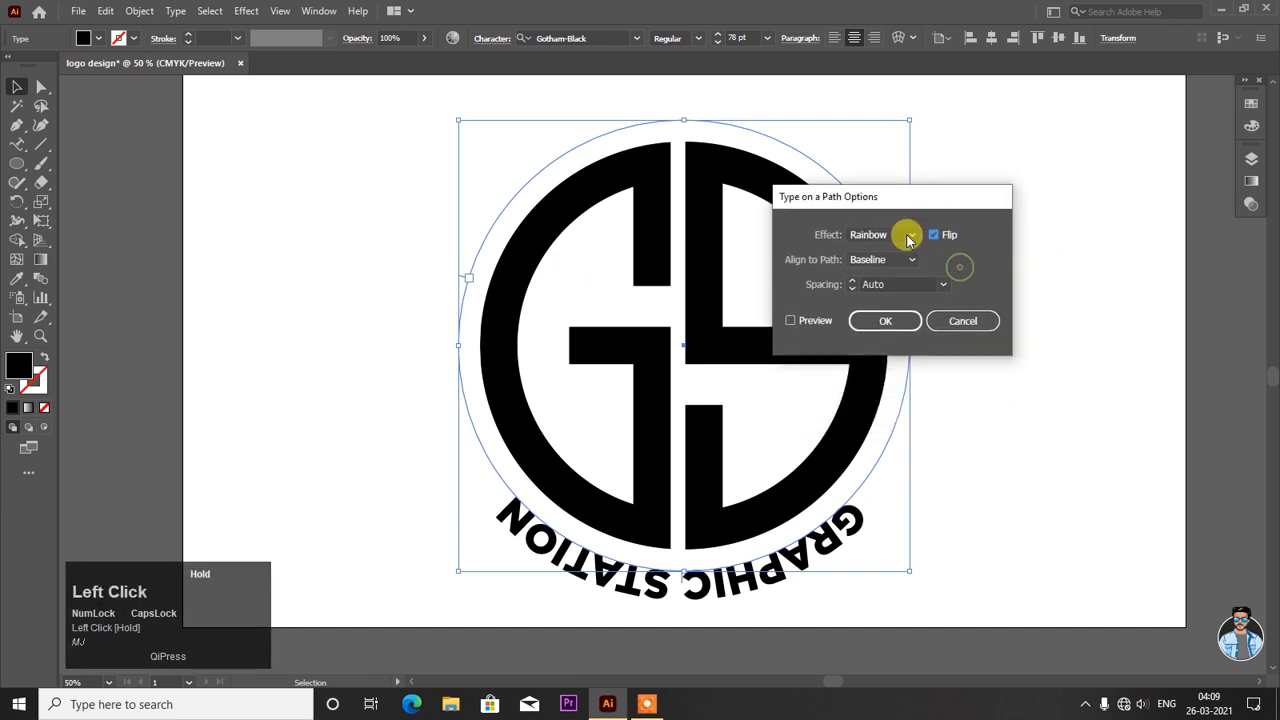
{"action": "left_click", "coordinate": [790, 321]}
{"action": "left_click", "coordinate": [884, 327]}
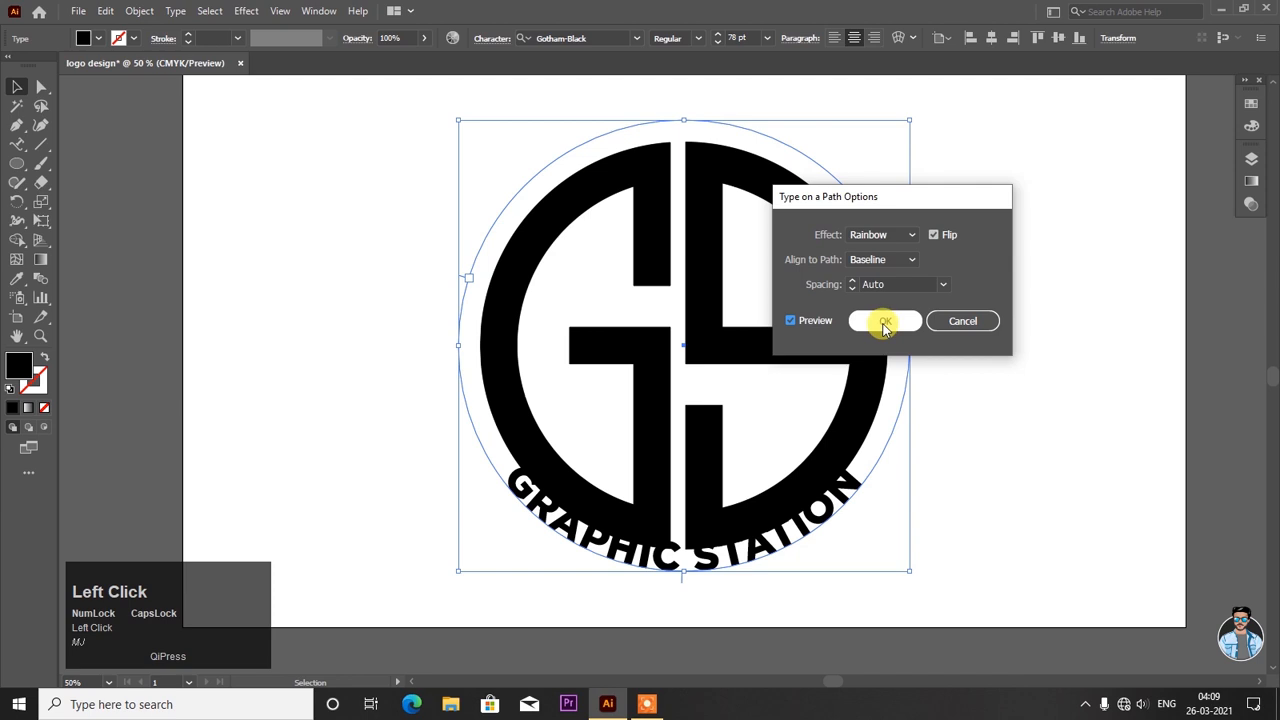
{"action": "left_click_drag", "start_coordinate": [908, 570], "coordinate": [922, 590]}
{"action": "left_click", "coordinate": [975, 524]}
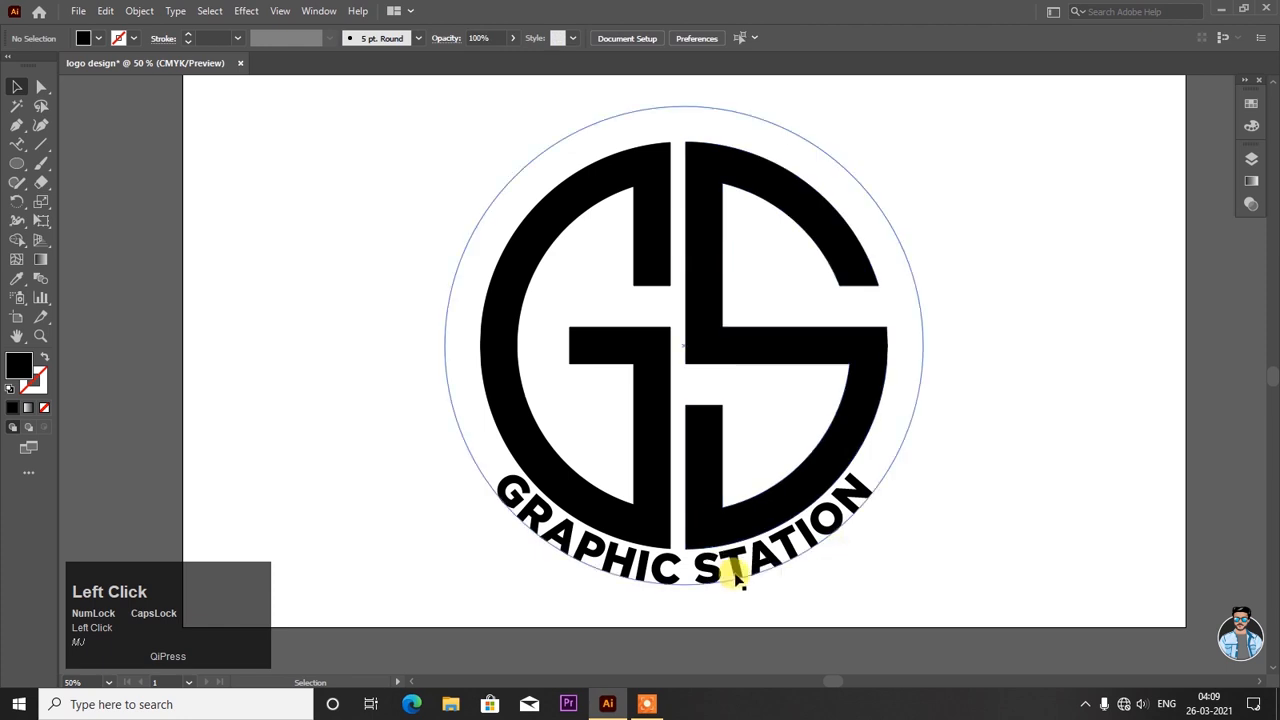
- Colour the word STATION in the path text orange and deselect it
{"action": "left_click", "coordinate": [703, 565]}
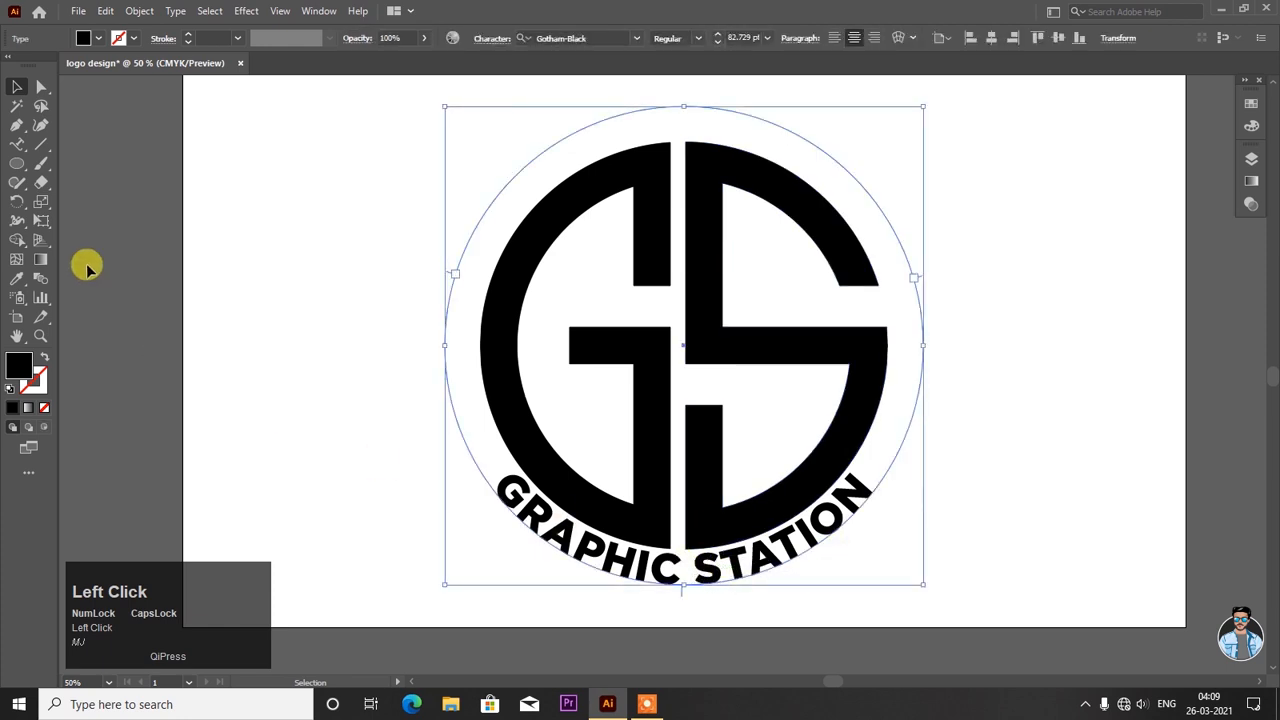
{"action": "left_click", "coordinate": [16, 145]}
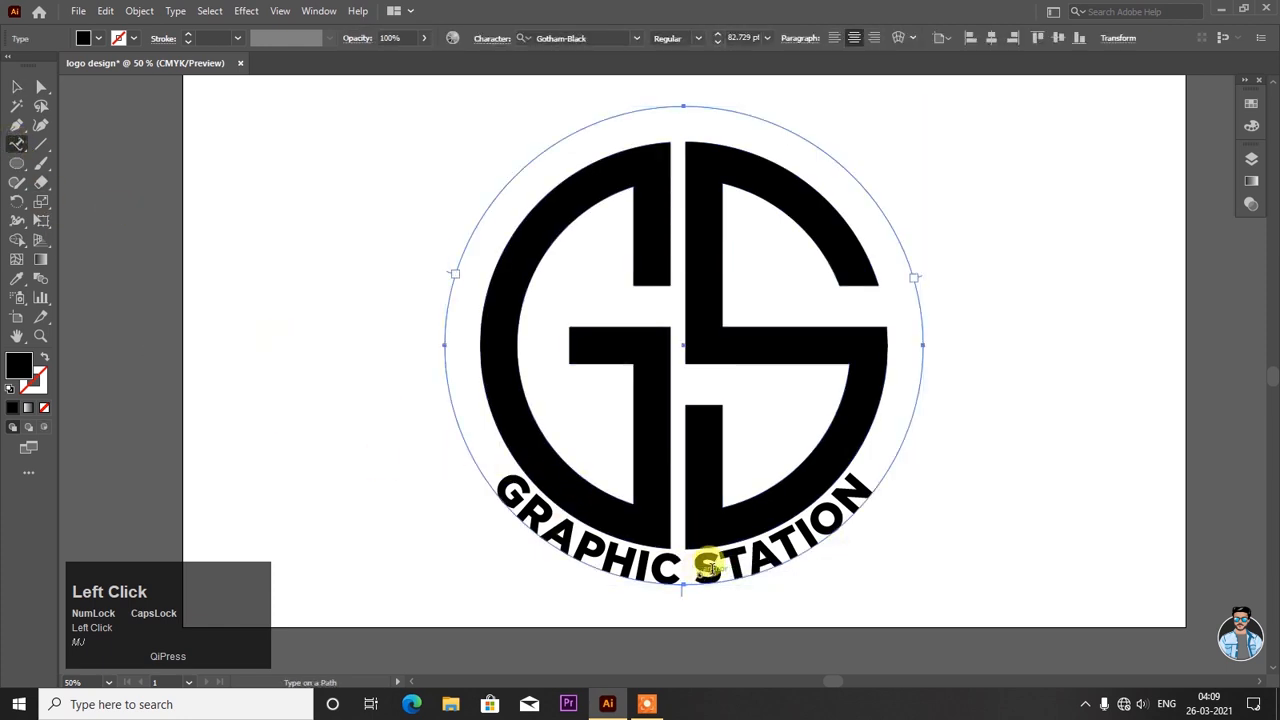
{"action": "left_click_drag", "start_coordinate": [707, 566], "coordinate": [866, 486]}
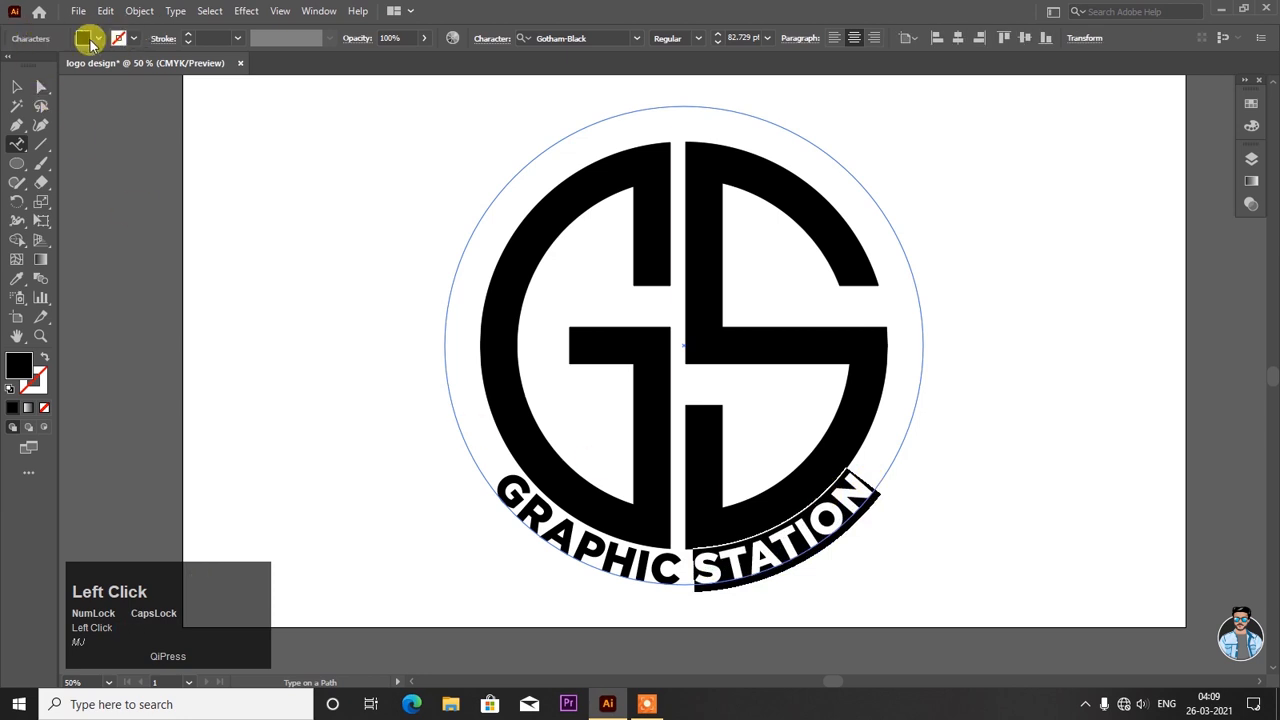
{"action": "left_click", "coordinate": [90, 44]}
{"action": "left_click", "coordinate": [145, 66]}
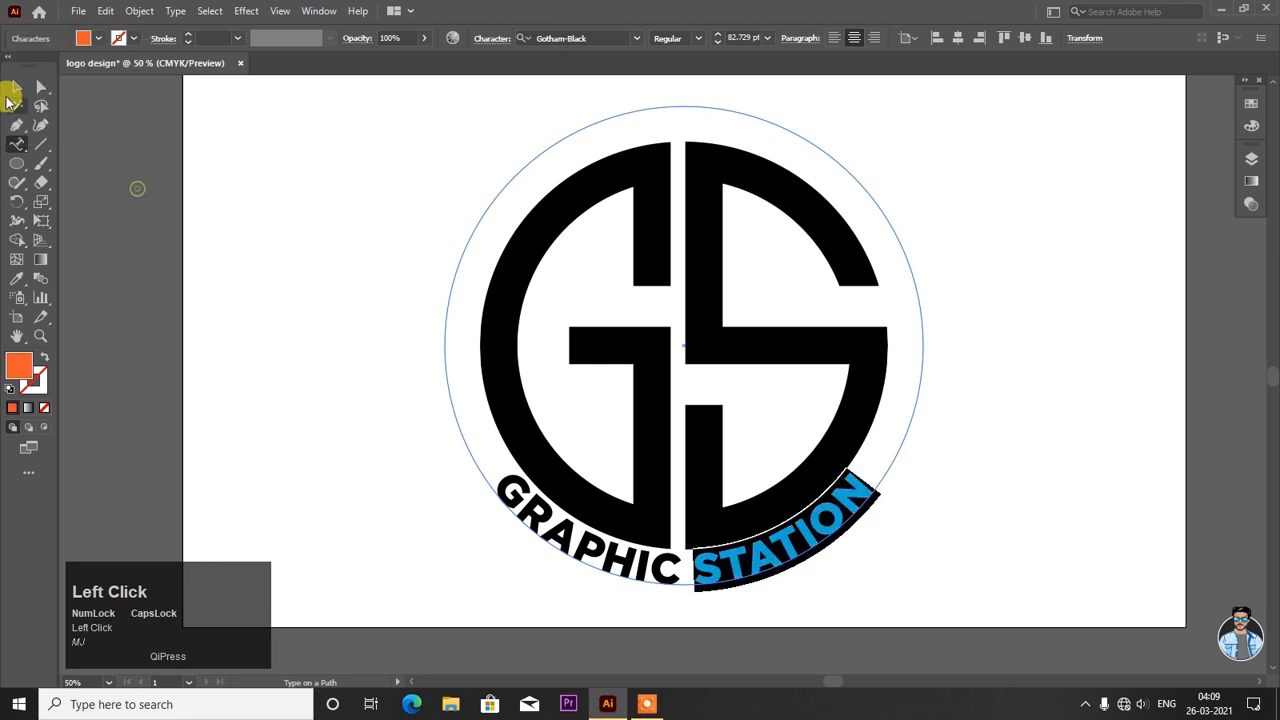
{"action": "left_click", "coordinate": [14, 88]}
{"action": "left_click", "coordinate": [256, 259]}
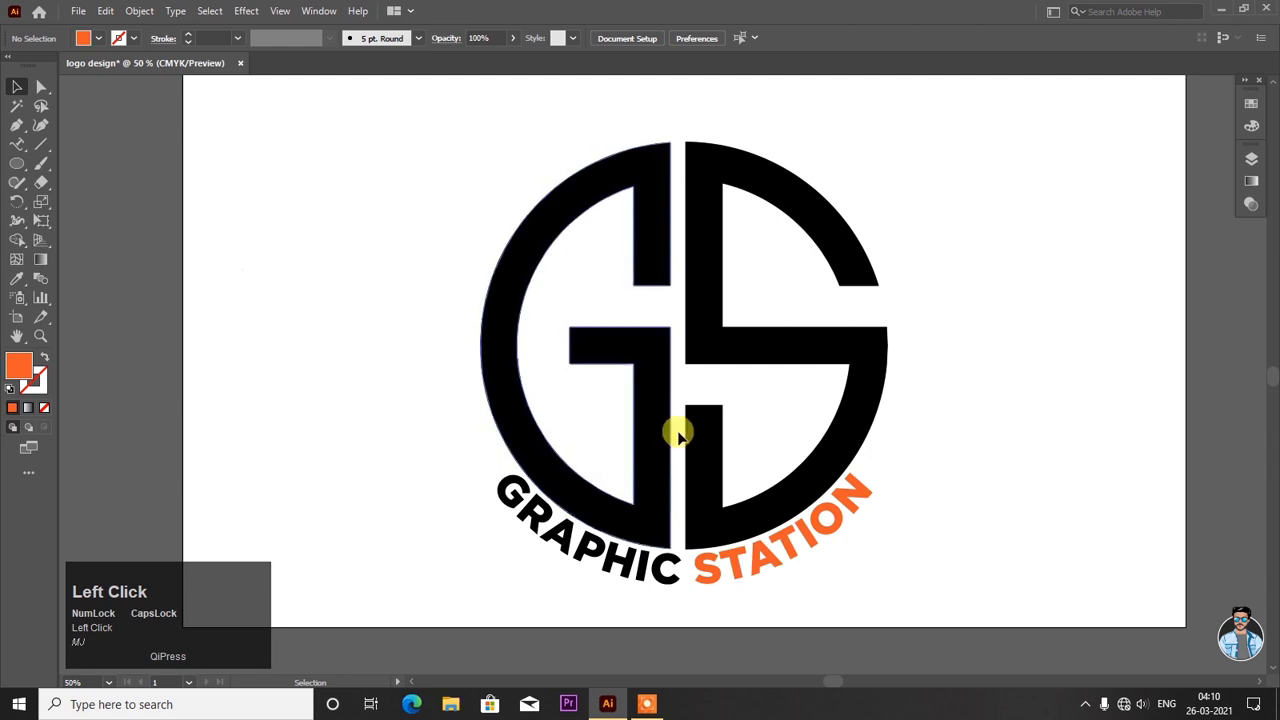
- Ungroup the GS monogram so the G and the S can be selected separately
{"action": "left_click", "coordinate": [716, 440]}
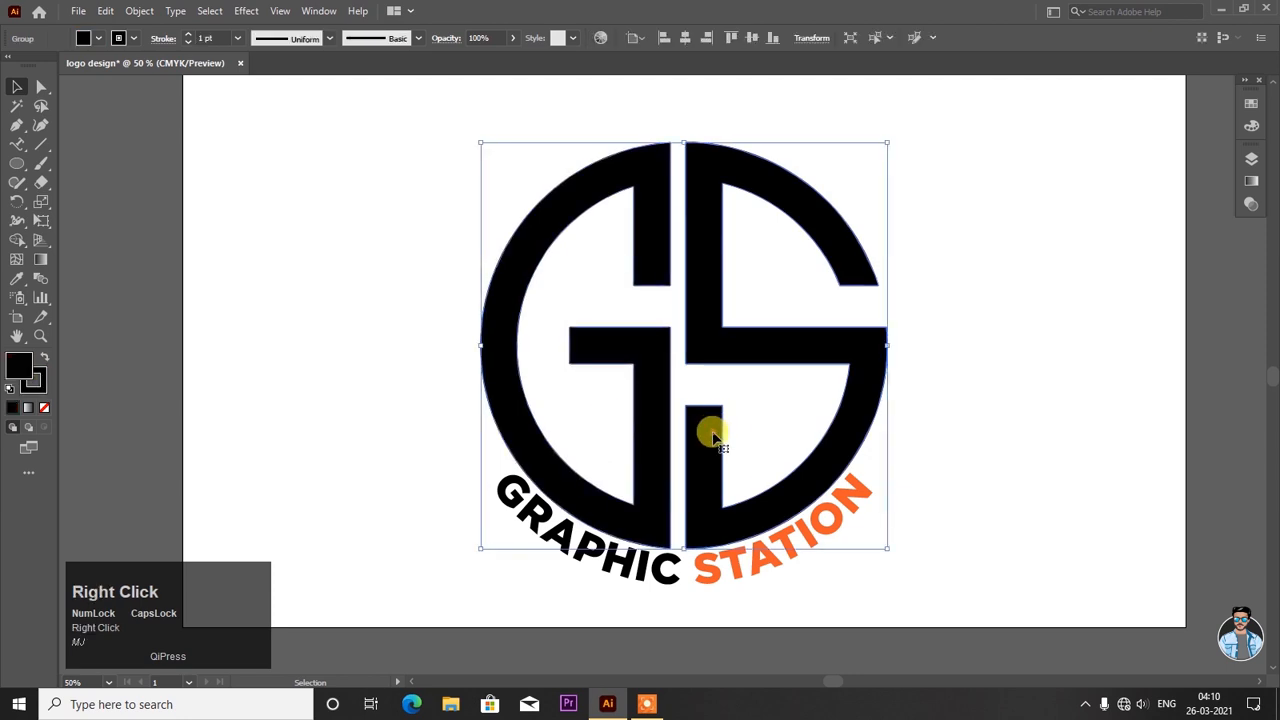
{"action": "right_click", "coordinate": [706, 432]}
{"action": "left_click", "coordinate": [742, 280]}
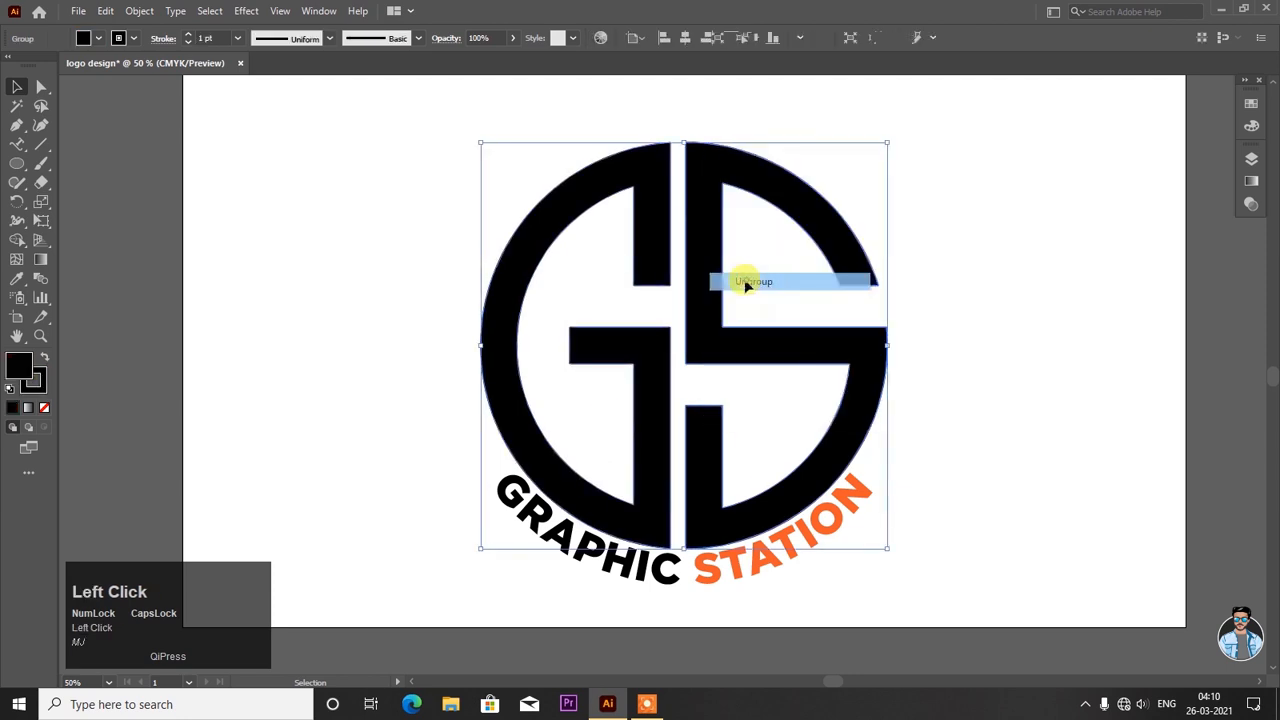
{"action": "left_click", "coordinate": [439, 242]}
- Fill the letter S of the monogram with the same orange as the word STATION
{"action": "left_click", "coordinate": [714, 314]}
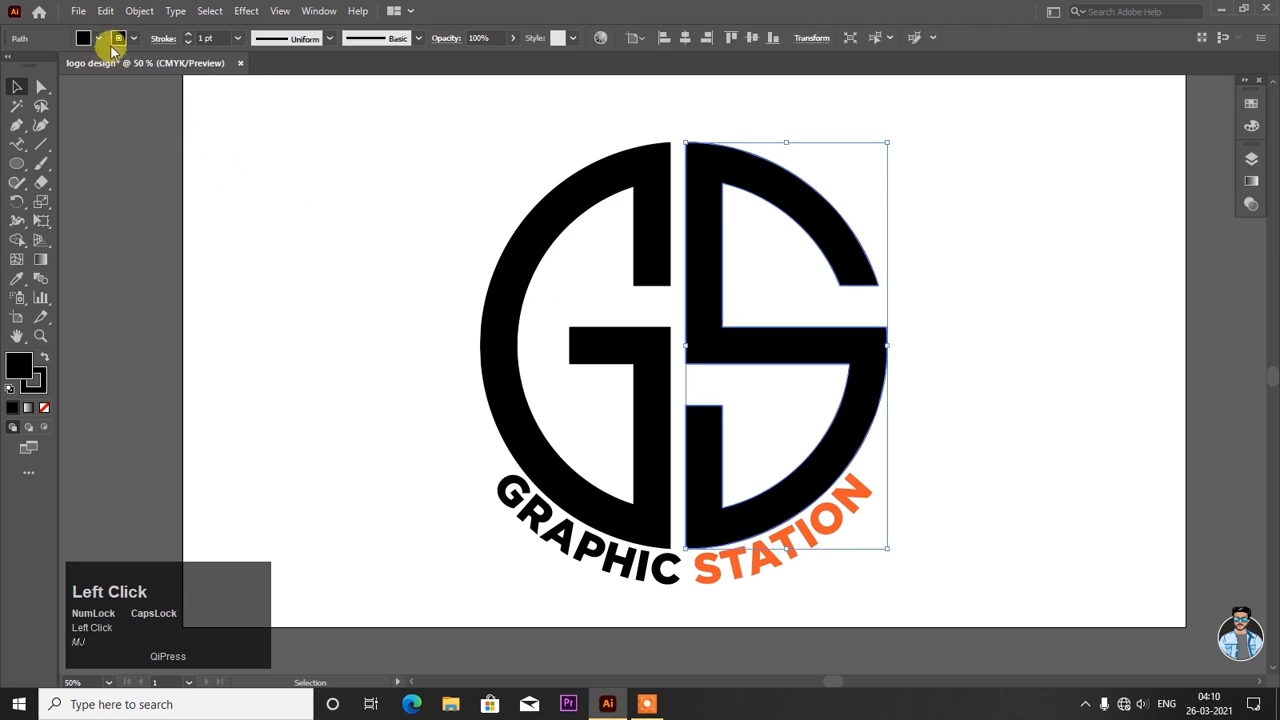
{"action": "left_click", "coordinate": [100, 40]}
{"action": "left_click", "coordinate": [145, 65]}
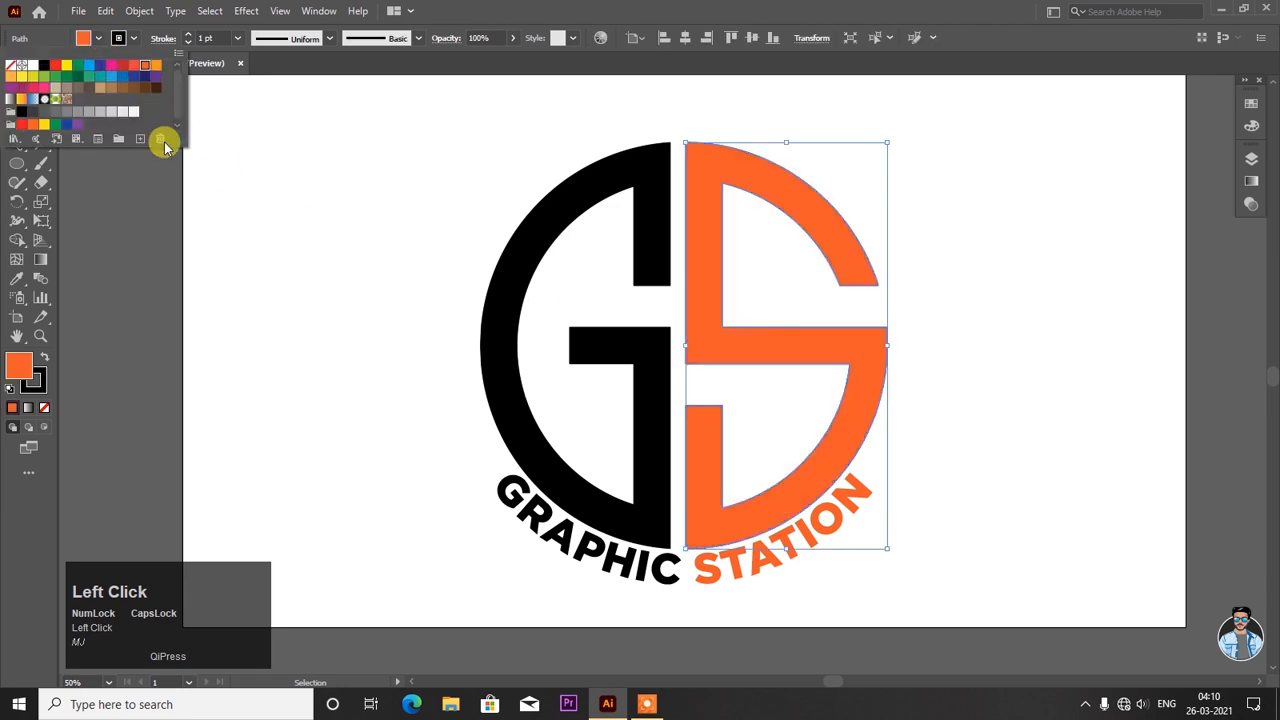
{"action": "left_click", "coordinate": [375, 355]}
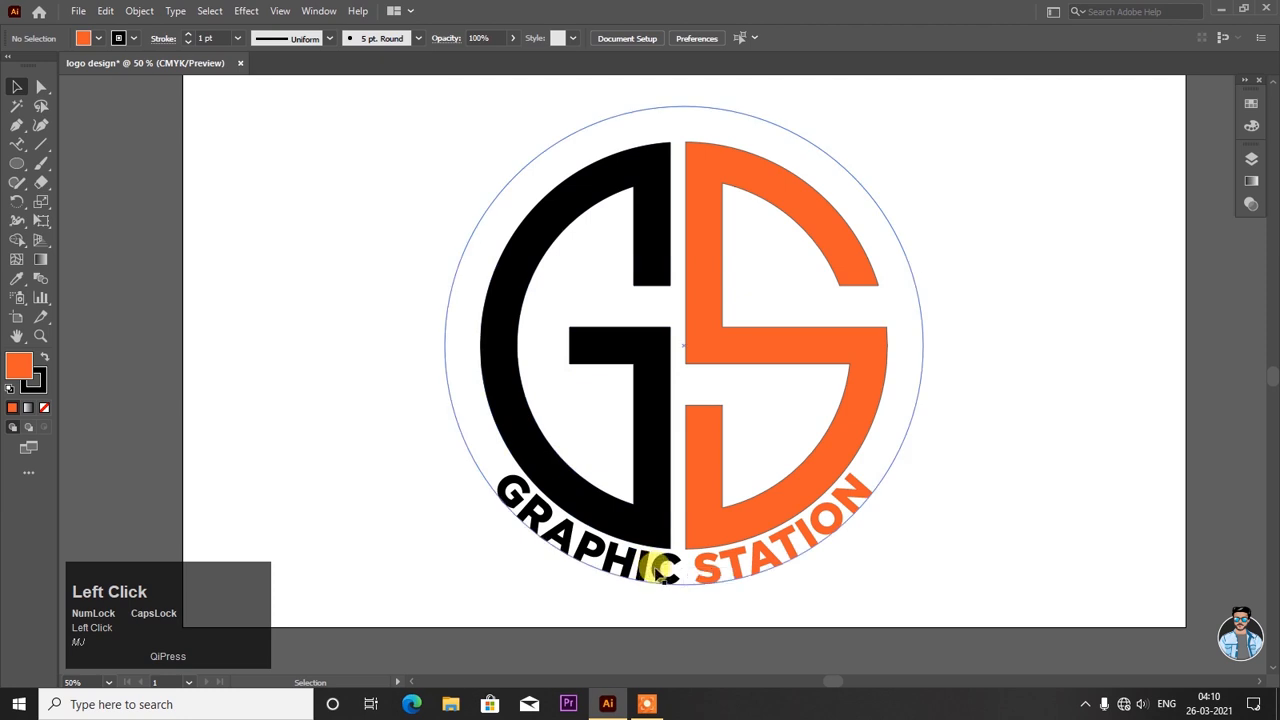
- Shift the path text slightly along the circle so the space between its words lines up with the gap between G and S
{"action": "left_click", "coordinate": [660, 570]}
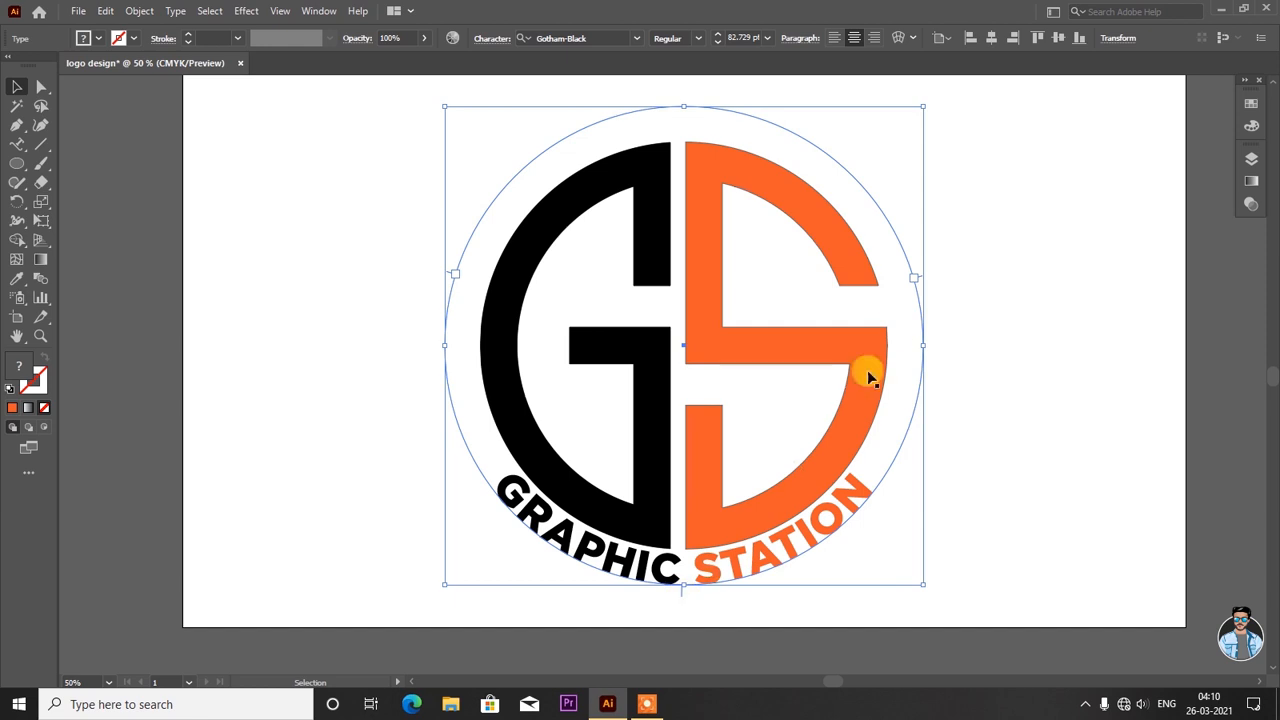
{"action": "left_click_drag", "start_coordinate": [922, 280], "coordinate": [929, 296]}
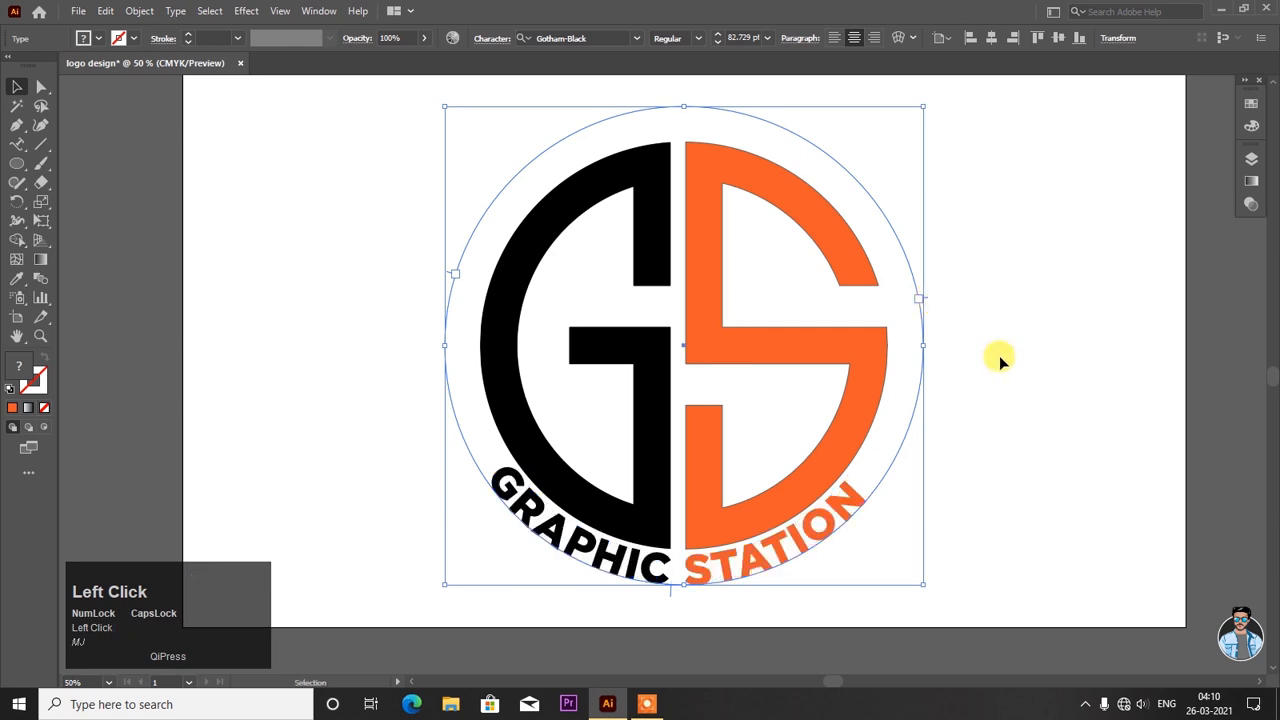
- Remove the stroke from the whole logo, including the monogram and the curved text, and deselect it
{"action": "left_click", "coordinate": [1000, 357]}
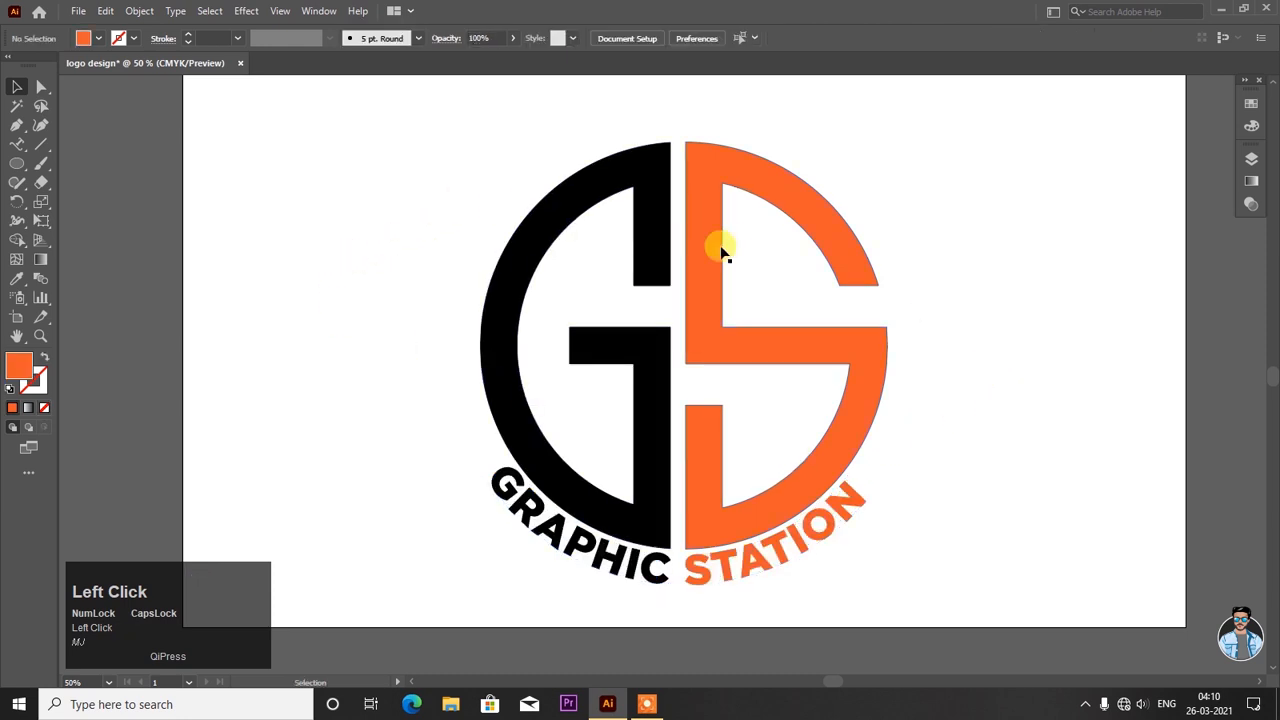
{"action": "left_click_drag", "start_coordinate": [739, 303], "coordinate": [739, 303]}
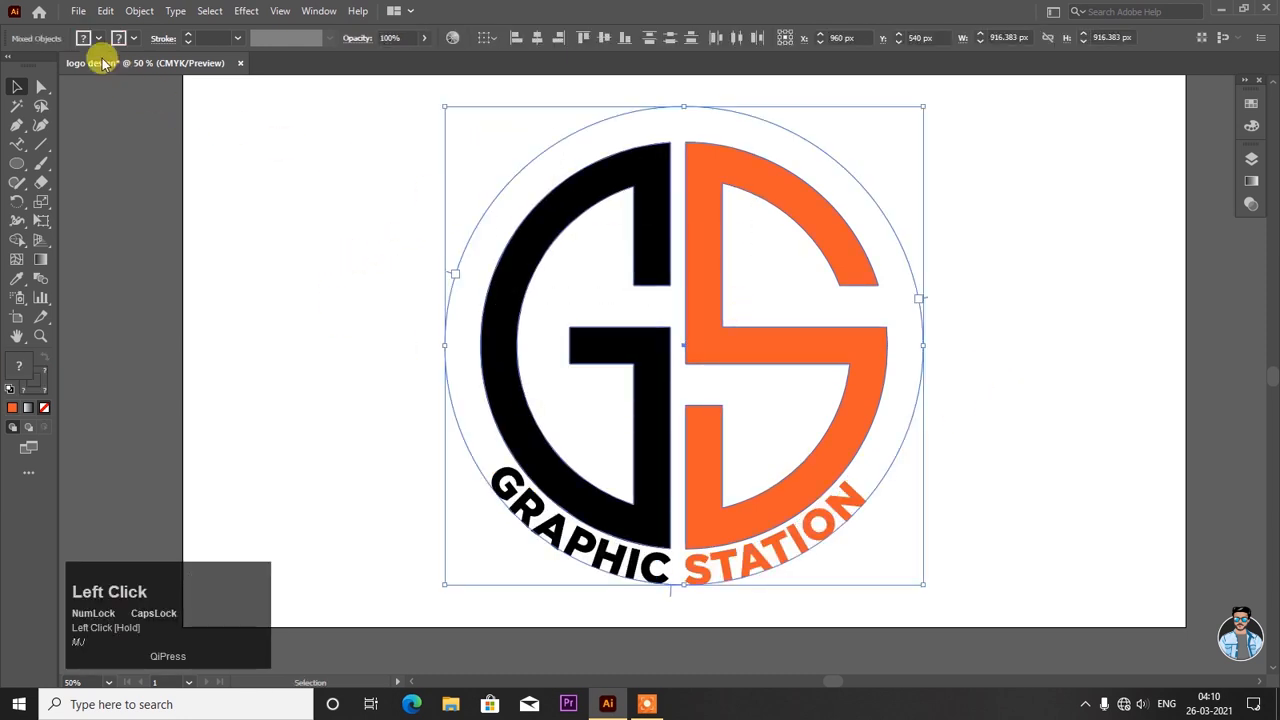
{"action": "left_click", "coordinate": [98, 39]}
{"action": "left_click", "coordinate": [133, 39]}
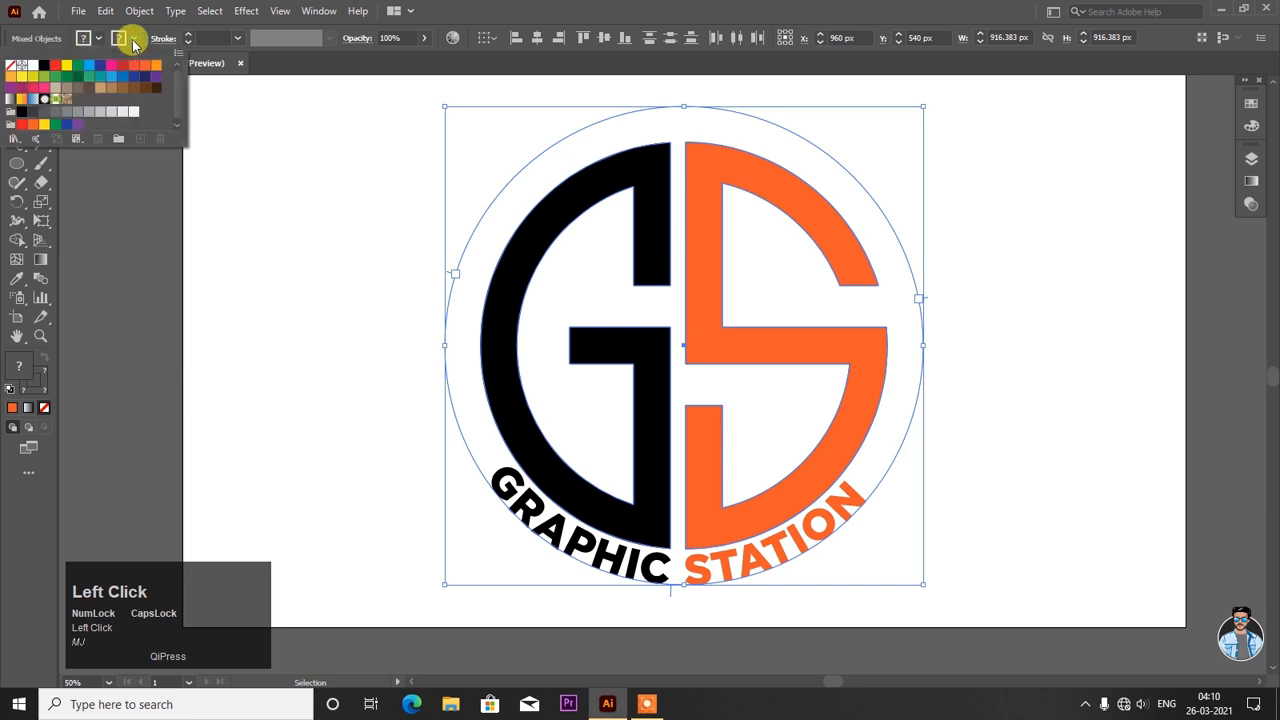
{"action": "left_click", "coordinate": [12, 68]}
{"action": "left_click", "coordinate": [91, 194]}
{"action": "left_click", "coordinate": [91, 200]}
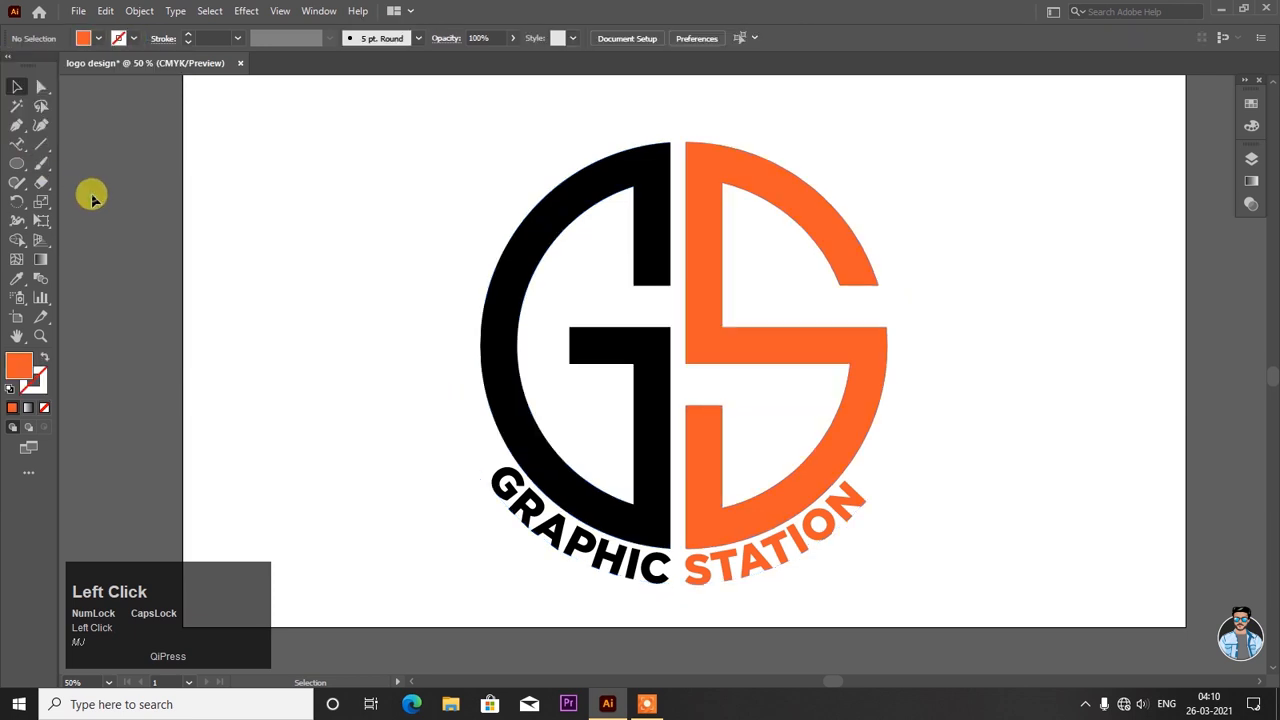
- Export the entire selected logo as a PNG named logo design into the logo folder on the Desktop
{"action": "left_click_drag", "start_coordinate": [378, 154], "coordinate": [866, 550]}
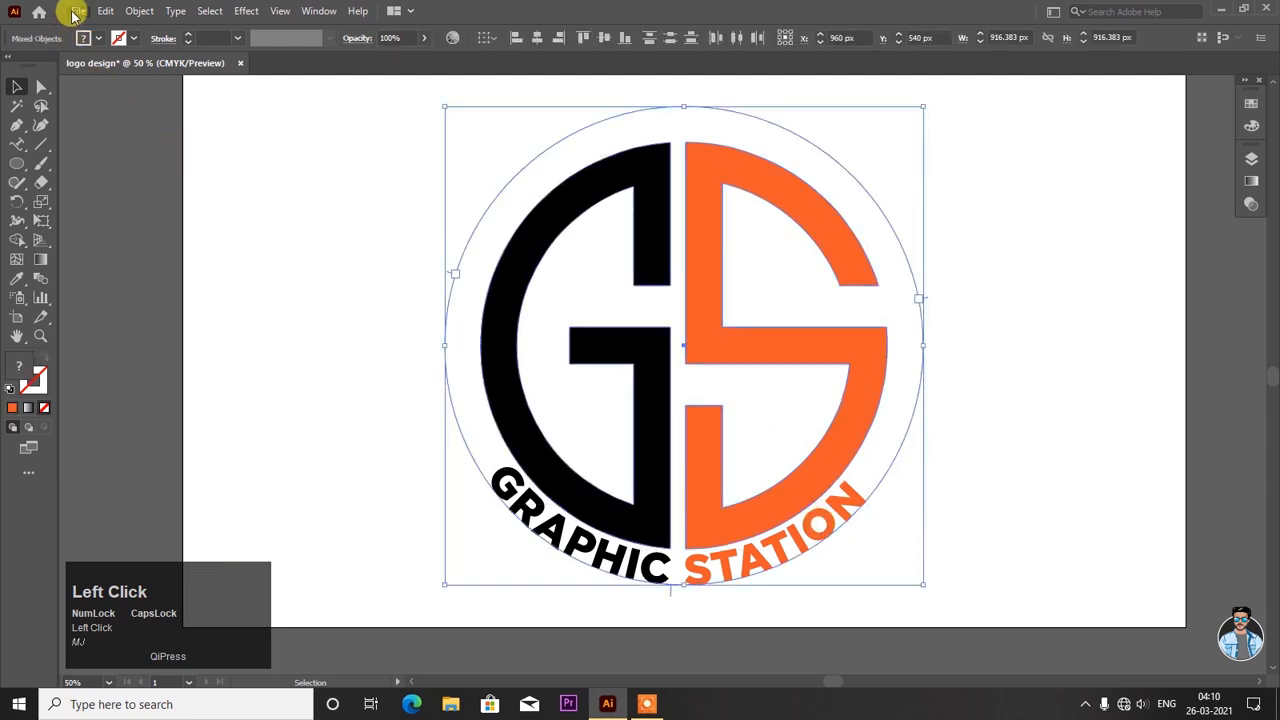
{"action": "left_click", "coordinate": [76, 11]}
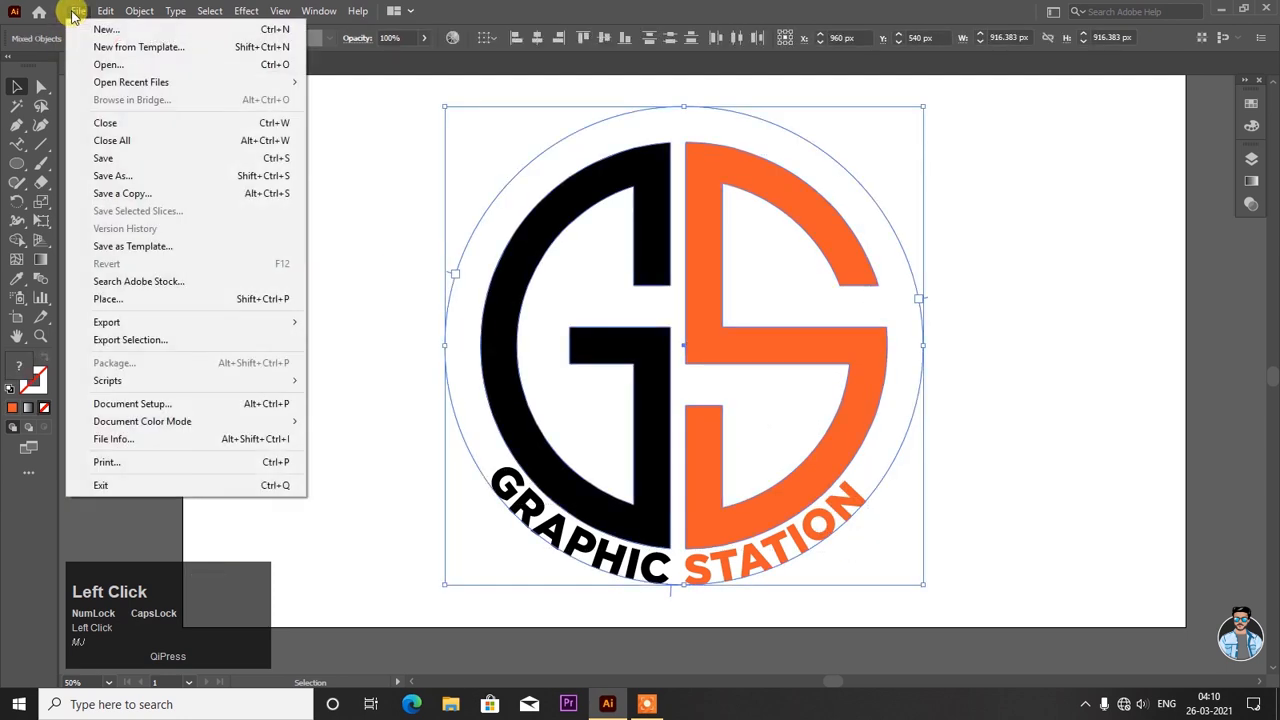
{"action": "left_click", "coordinate": [101, 324]}
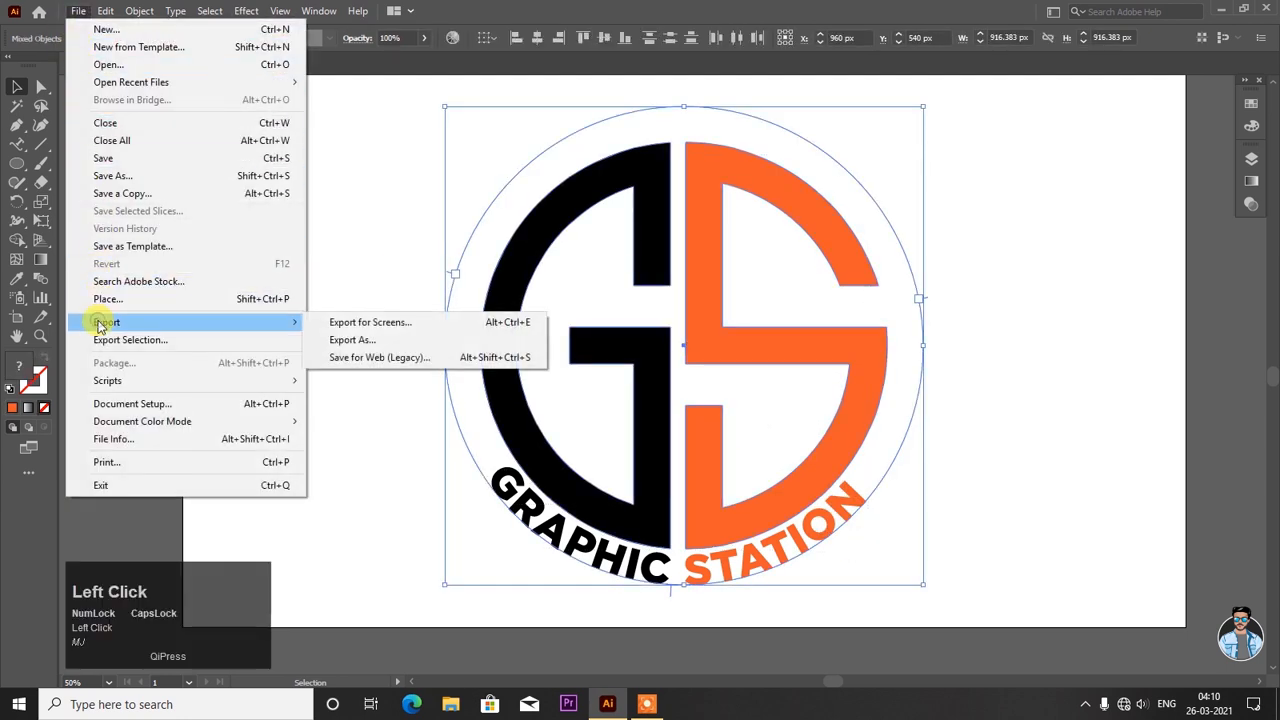
{"action": "left_click", "coordinate": [350, 339]}
{"action": "left_click", "coordinate": [288, 211]}
{"action": "left_click", "coordinate": [488, 216]}
{"action": "double_click", "coordinate": [487, 210]}
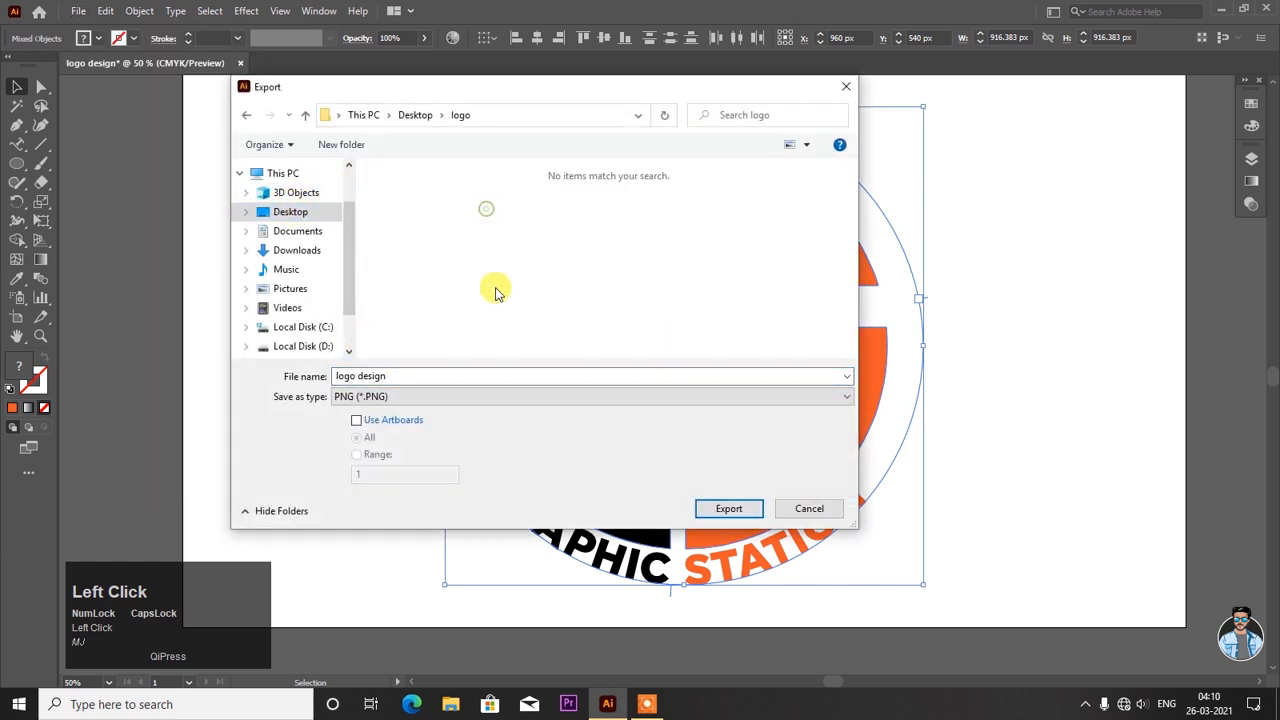
{"action": "left_click", "coordinate": [427, 377]}
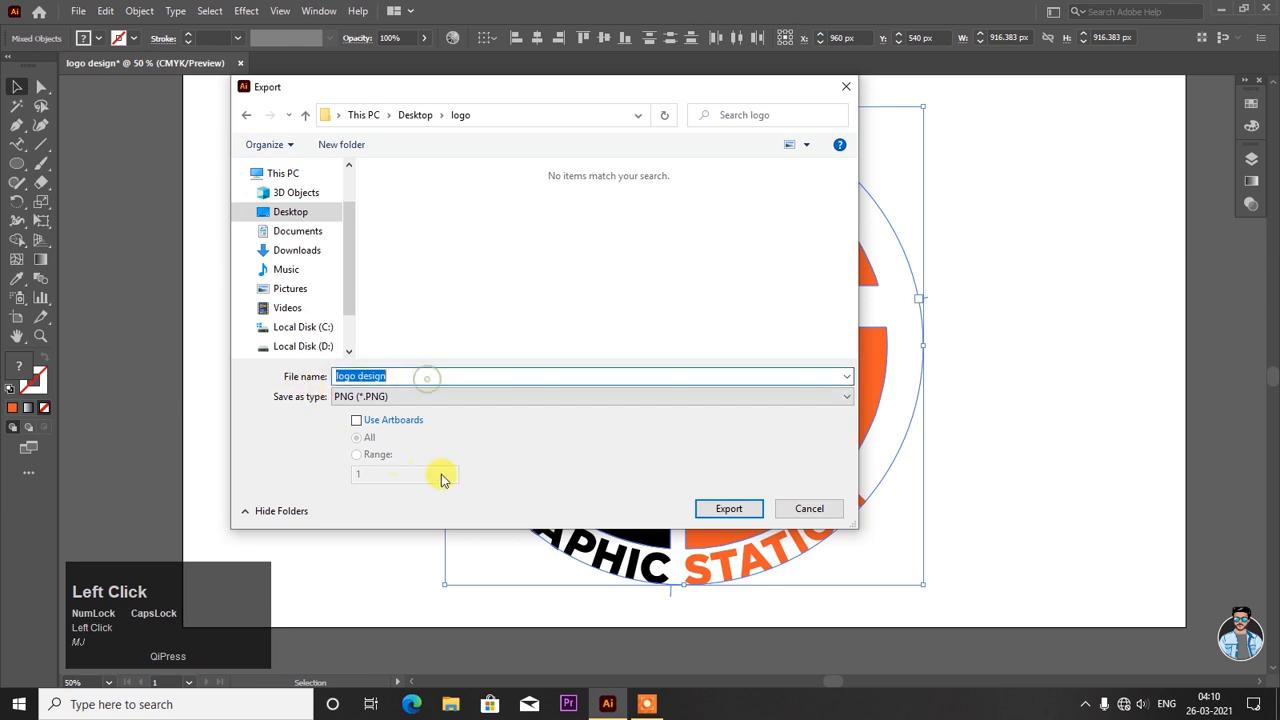
{"action": "left_click", "coordinate": [712, 512]}
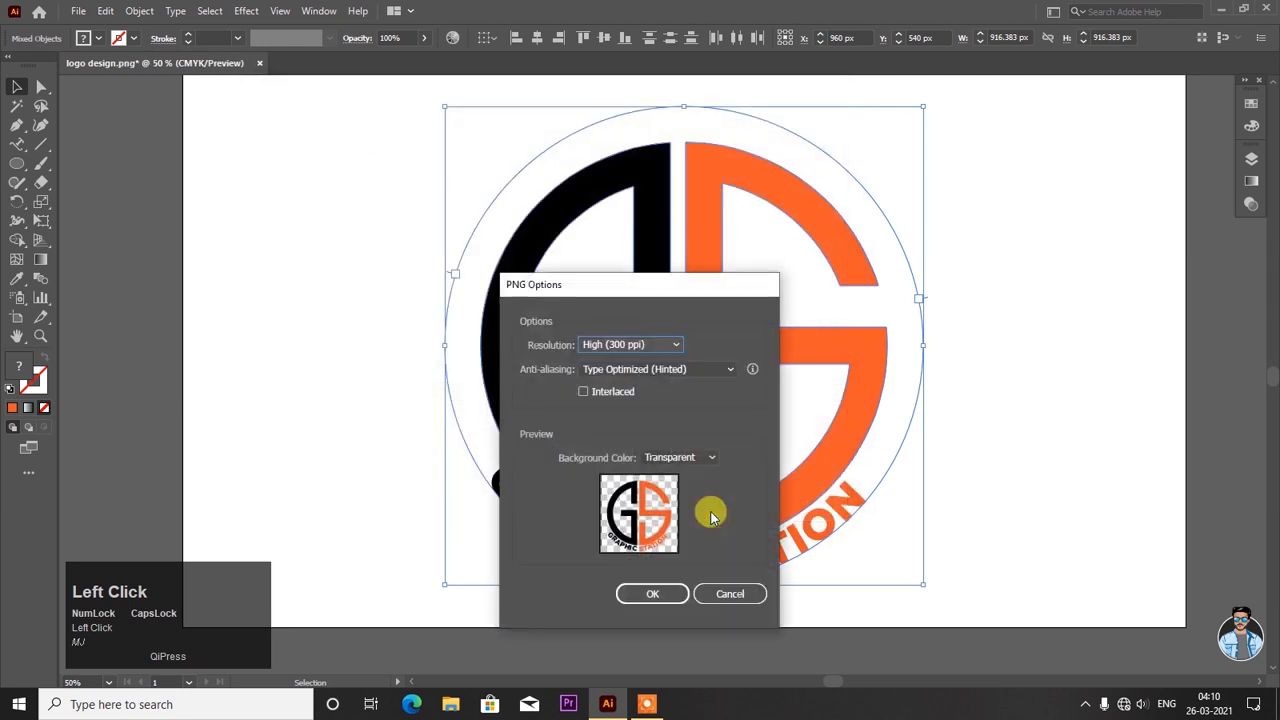
- Complete the PNG export at High (300 ppi) resolution with a transparent background, and deselect the logo
{"action": "left_click", "coordinate": [628, 348]}
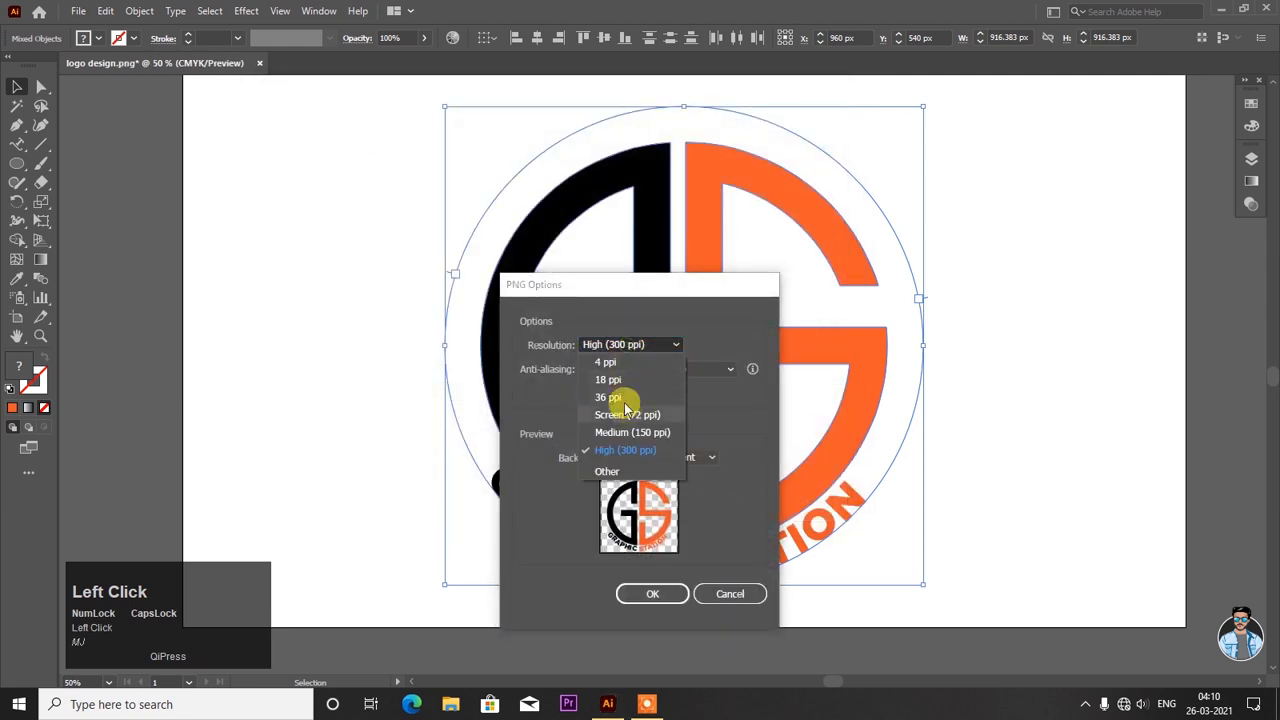
{"action": "left_click", "coordinate": [620, 458]}
{"action": "left_click", "coordinate": [656, 595]}
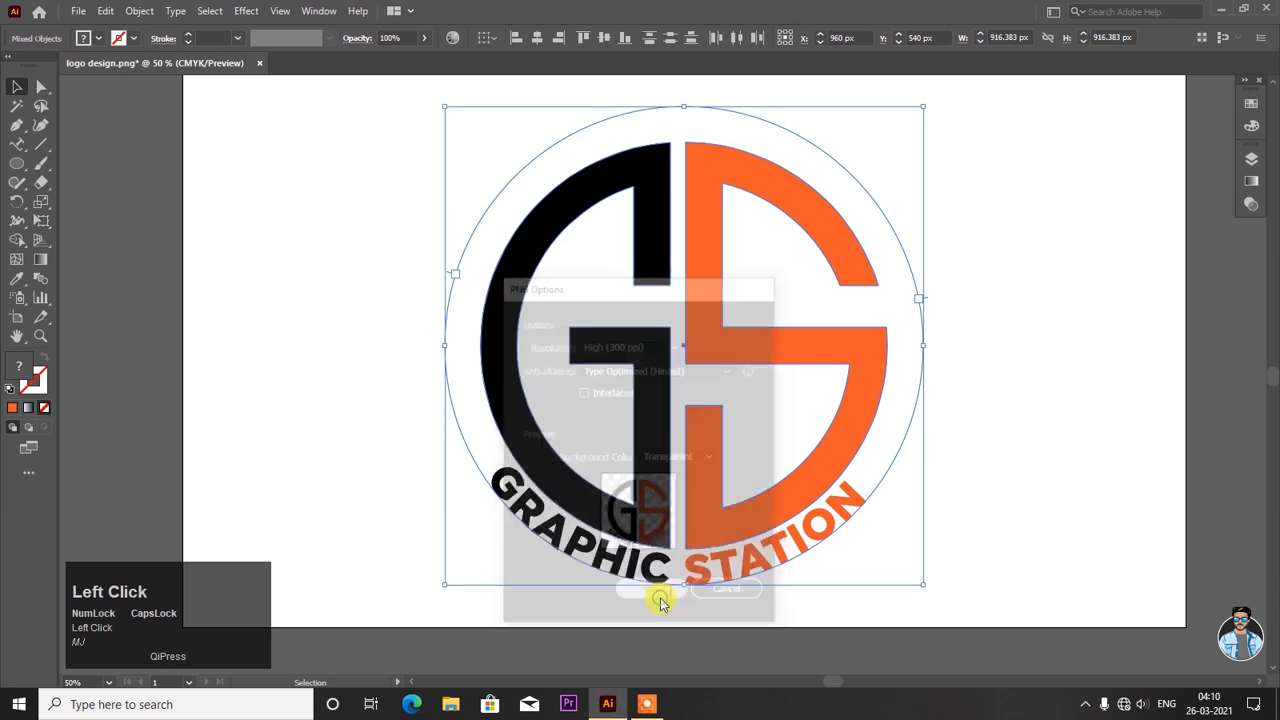
{"action": "left_click", "coordinate": [601, 586]}
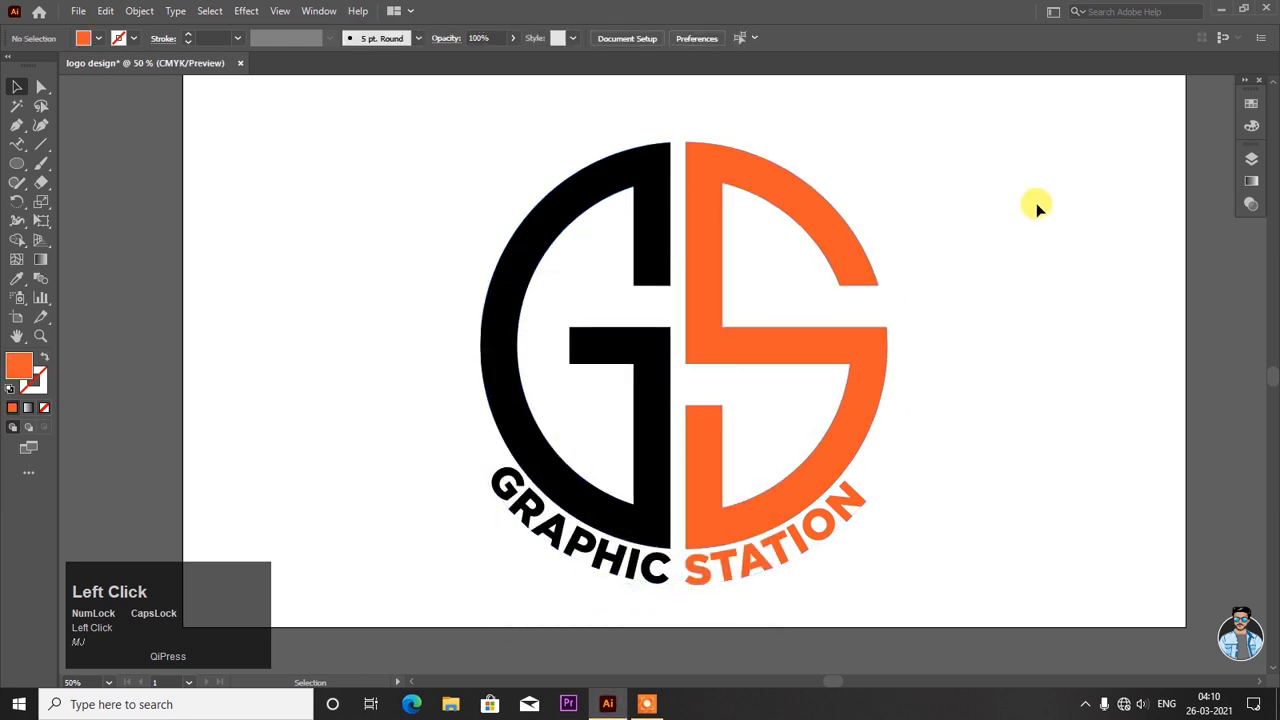
- Open the Logo Mockup PSD from the desktop's logo folder in Photoshop and open its Placeholder smart object for editing
{"action": "left_click", "coordinate": [1221, 9]}
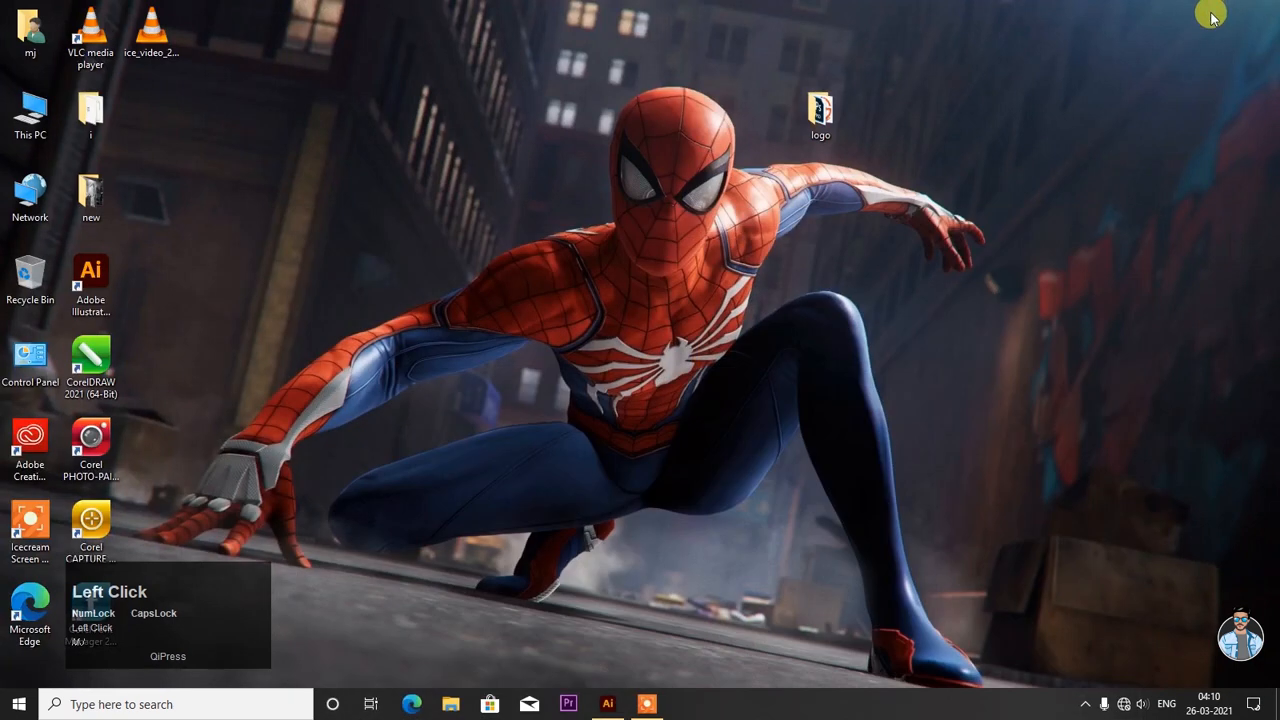
{"action": "double_click", "coordinate": [817, 108]}
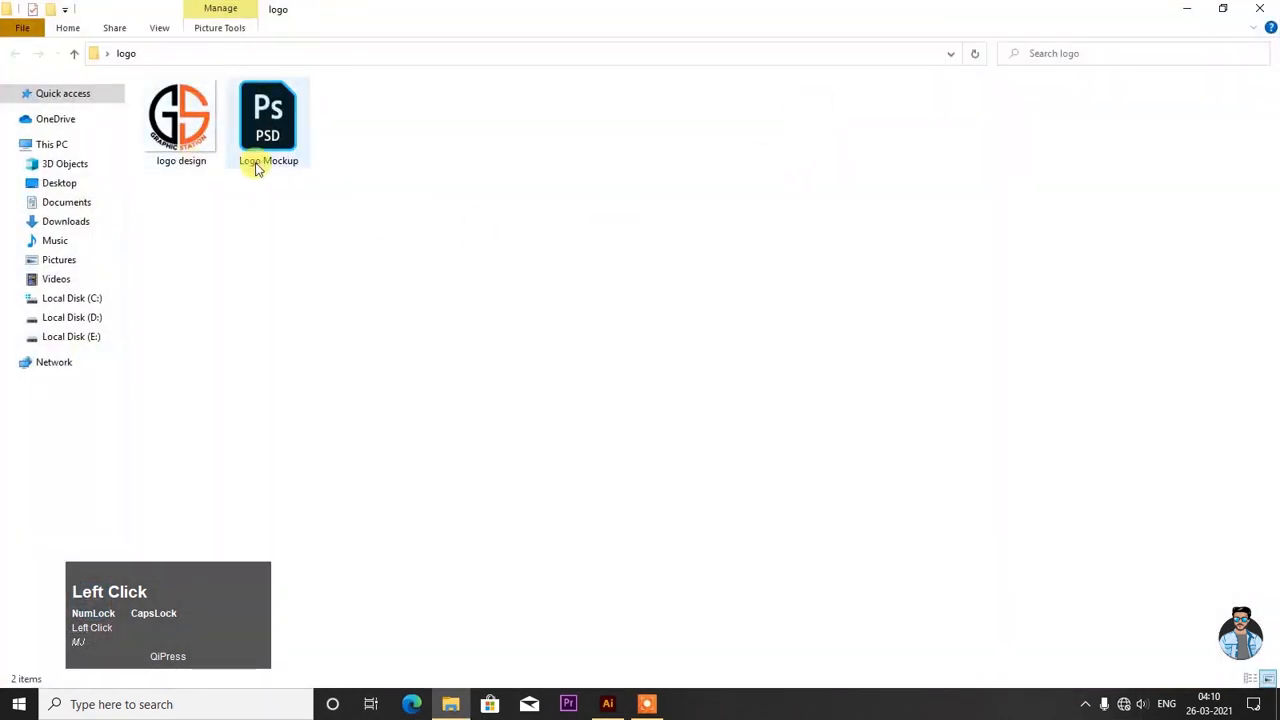
{"action": "left_click", "coordinate": [267, 122]}
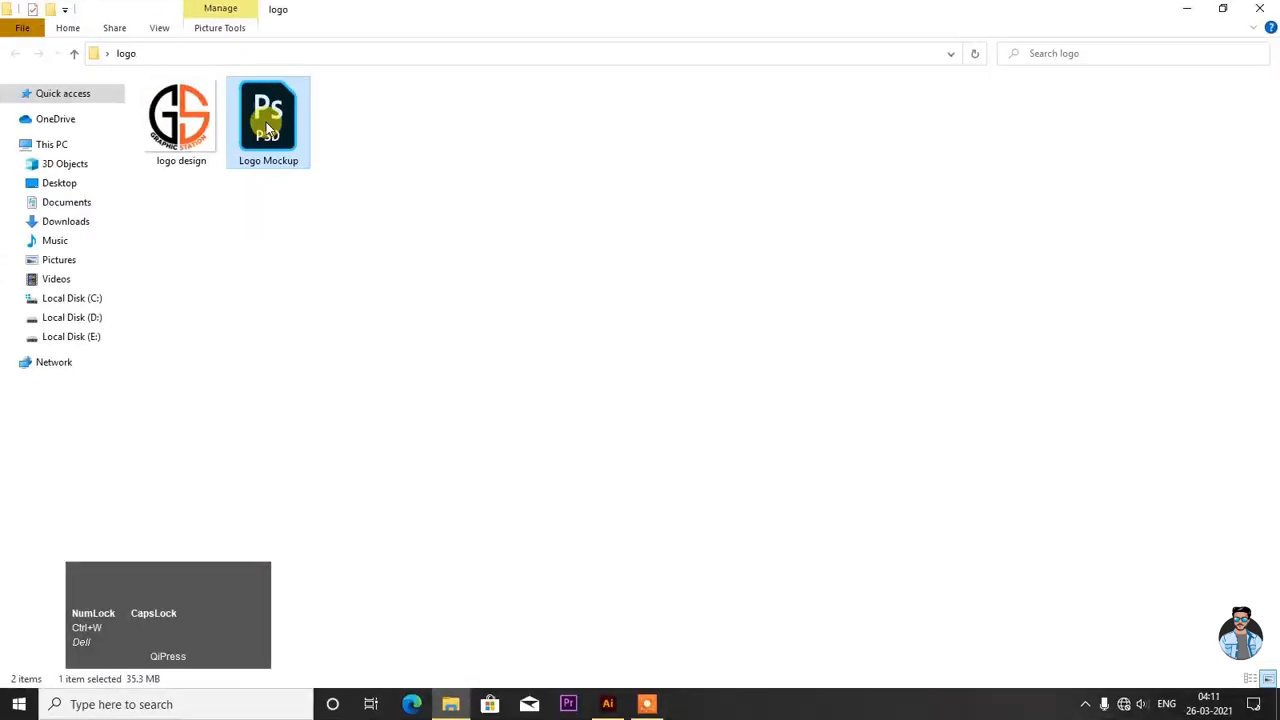
{"action": "double_click", "coordinate": [268, 122]}
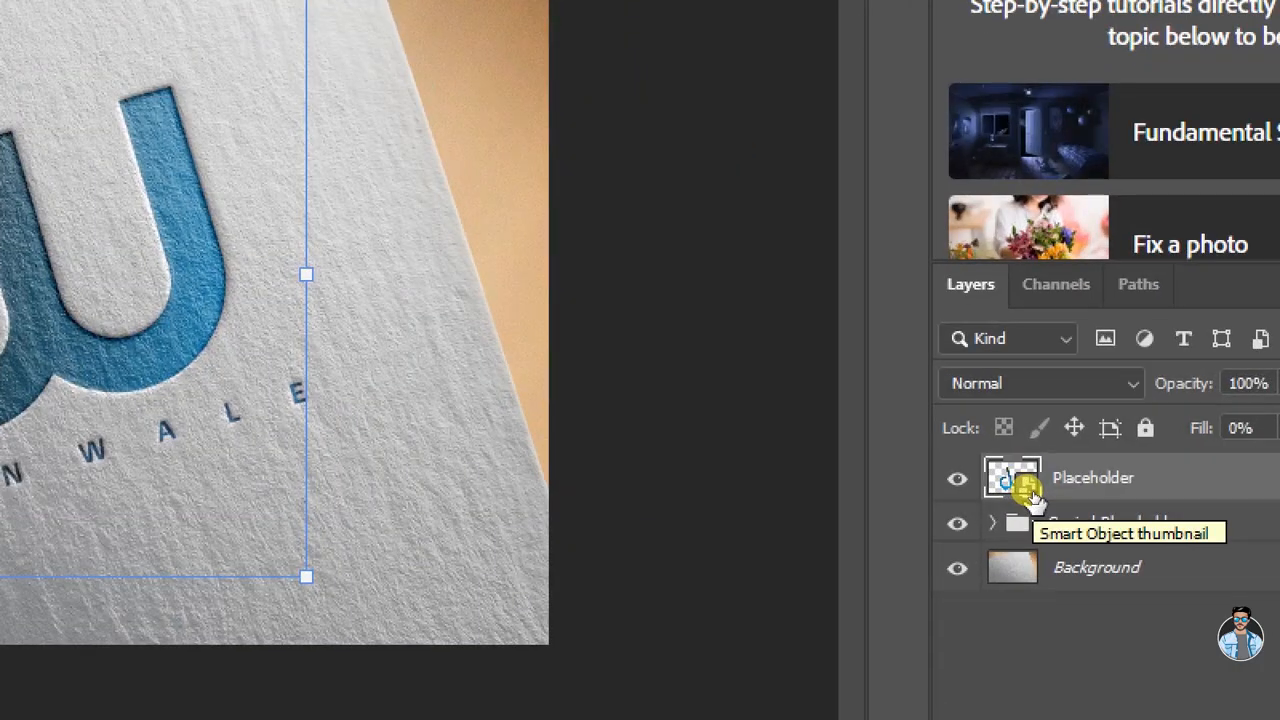
{"action": "double_click", "coordinate": [1027, 490]}
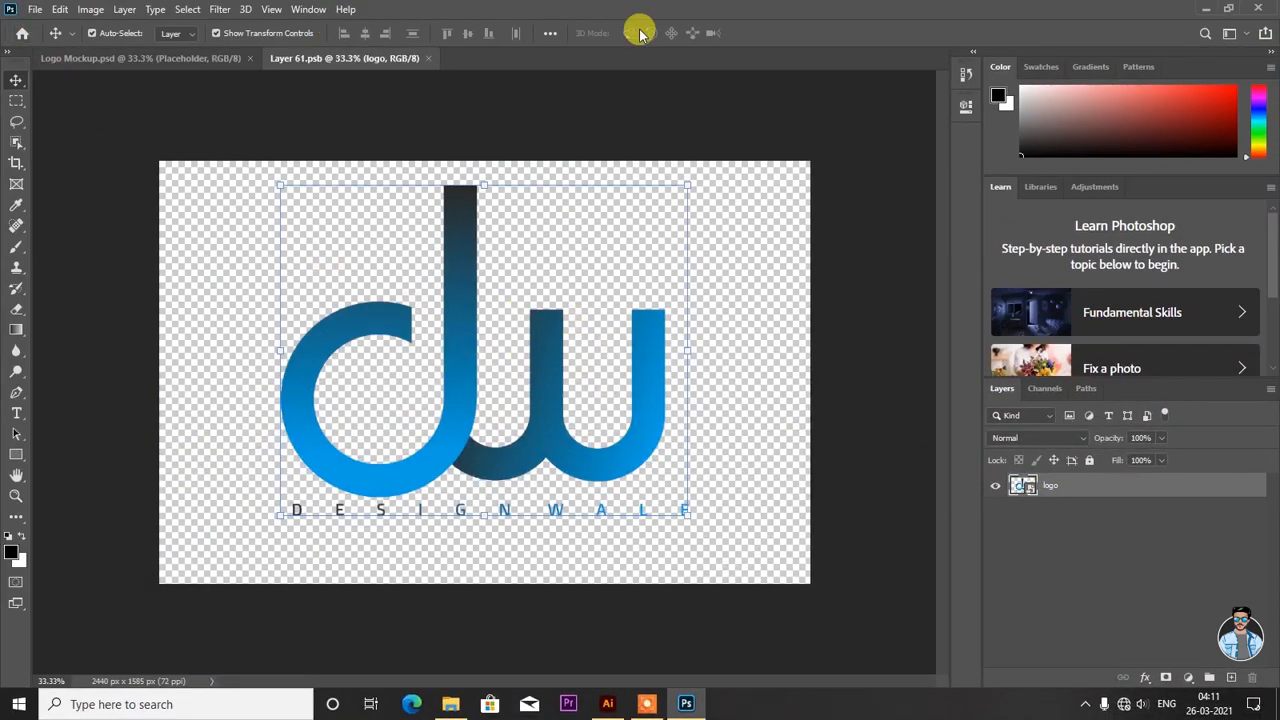
- Place the exported logo design PNG into the smart object document and scale it proportionally to 159.44%
{"action": "left_click", "coordinate": [1207, 15]}
{"action": "left_click_drag", "start_coordinate": [180, 118], "coordinate": [510, 377]}
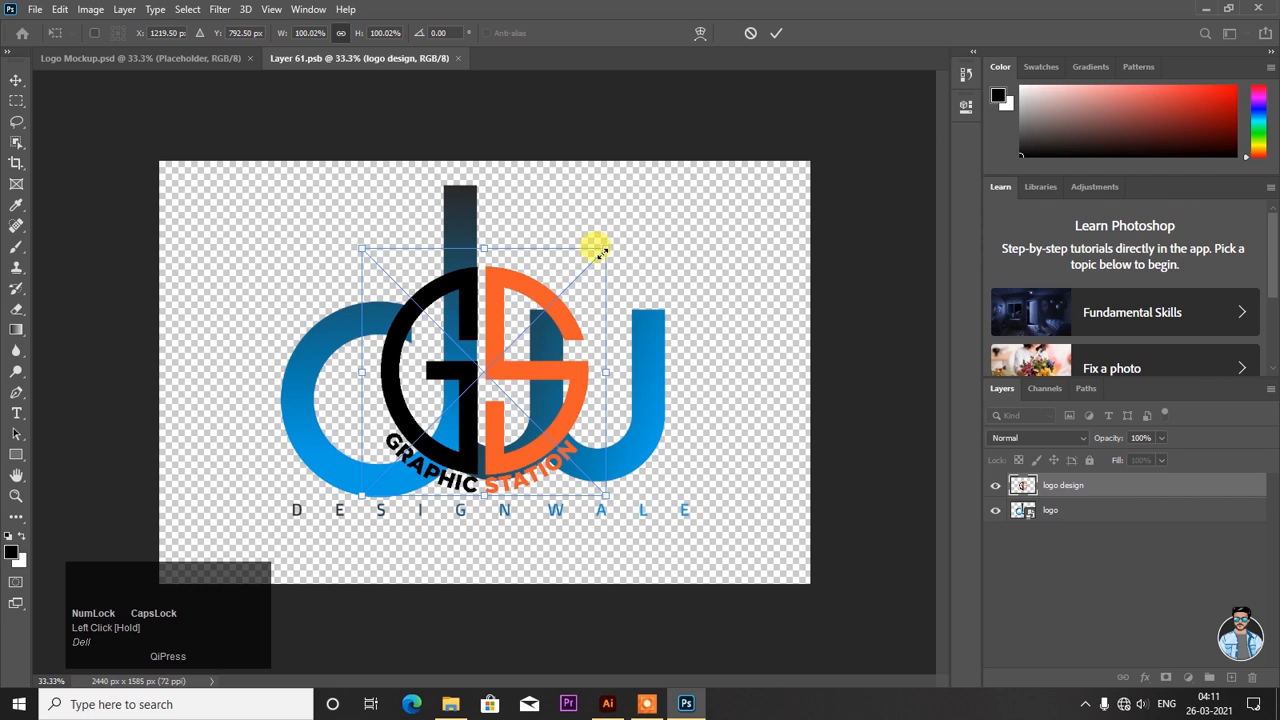
{"action": "mouse_move", "coordinate": [600, 252]}
{"action": "left_mouse_down"}
{"action": "mouse_move", "coordinate": [639, 230]}
{"action": "mouse_move", "coordinate": [654, 196]}
{"action": "mouse_move", "coordinate": [594, 261]}
{"action": "mouse_move", "coordinate": [613, 243]}
{"action": "left_mouse_up"}
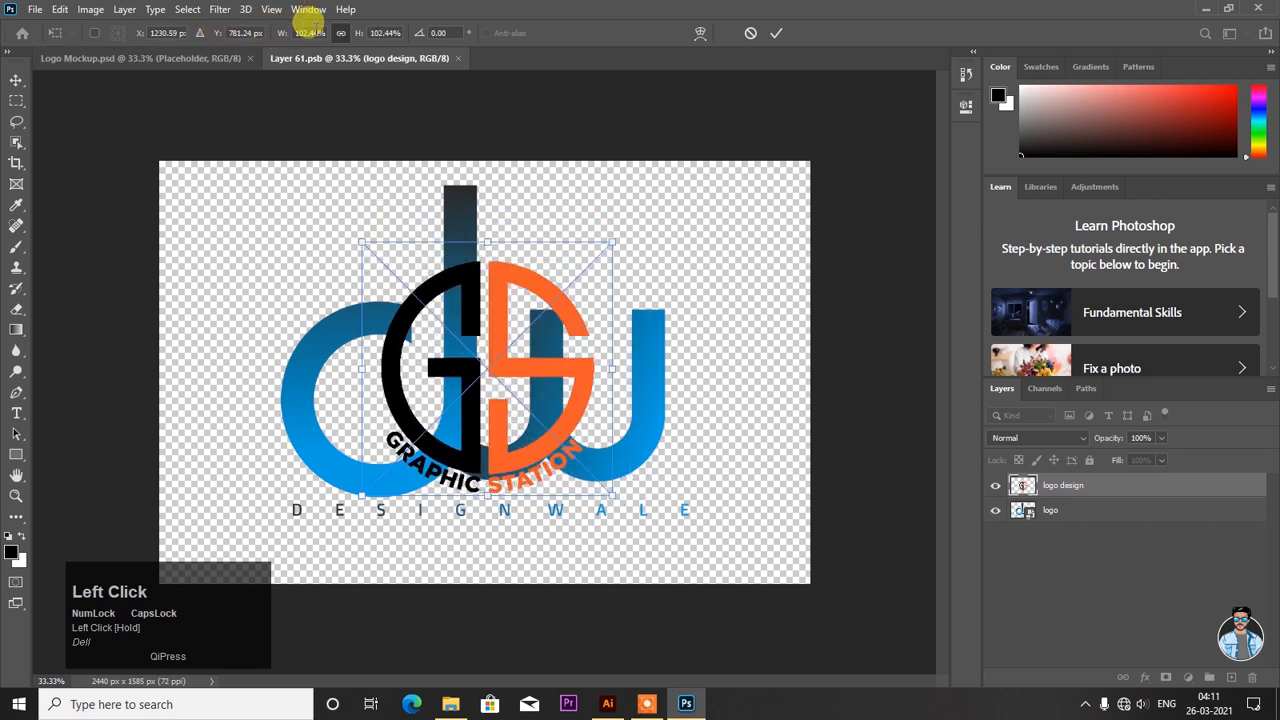
{"action": "left_click_drag", "start_coordinate": [349, 31], "coordinate": [402, 31]}
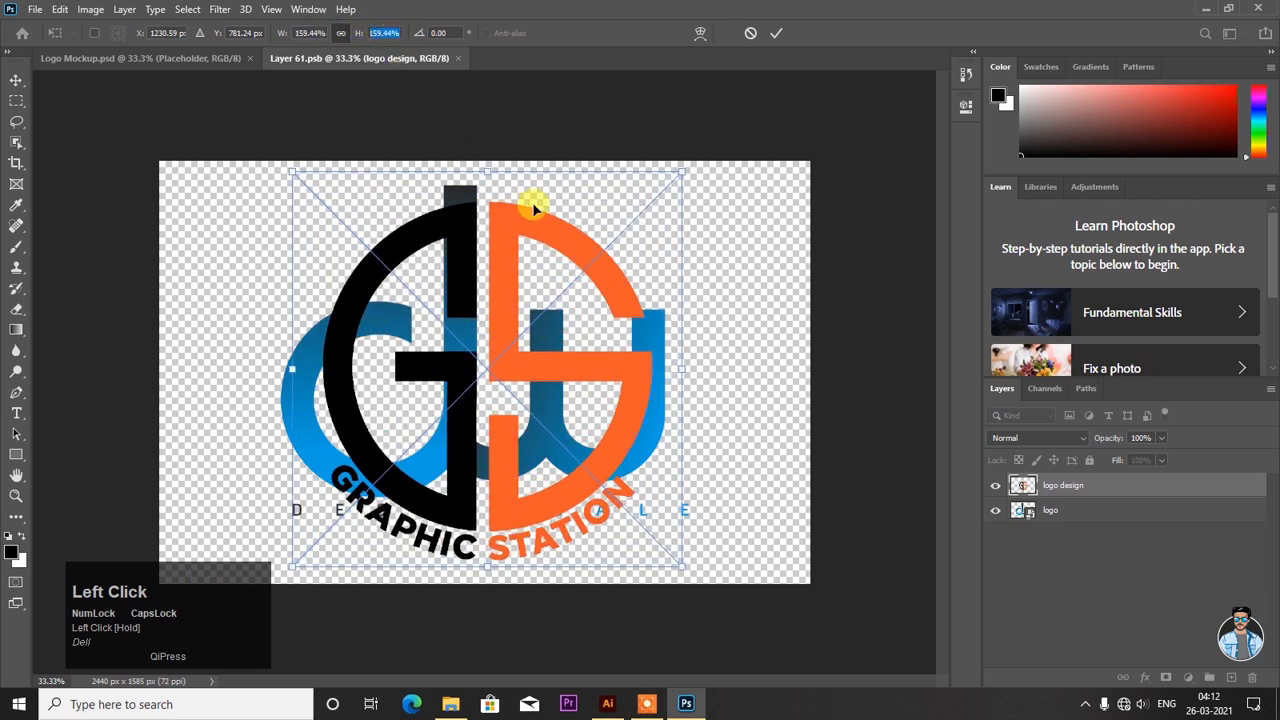
{"action": "left_click", "coordinate": [771, 34]}
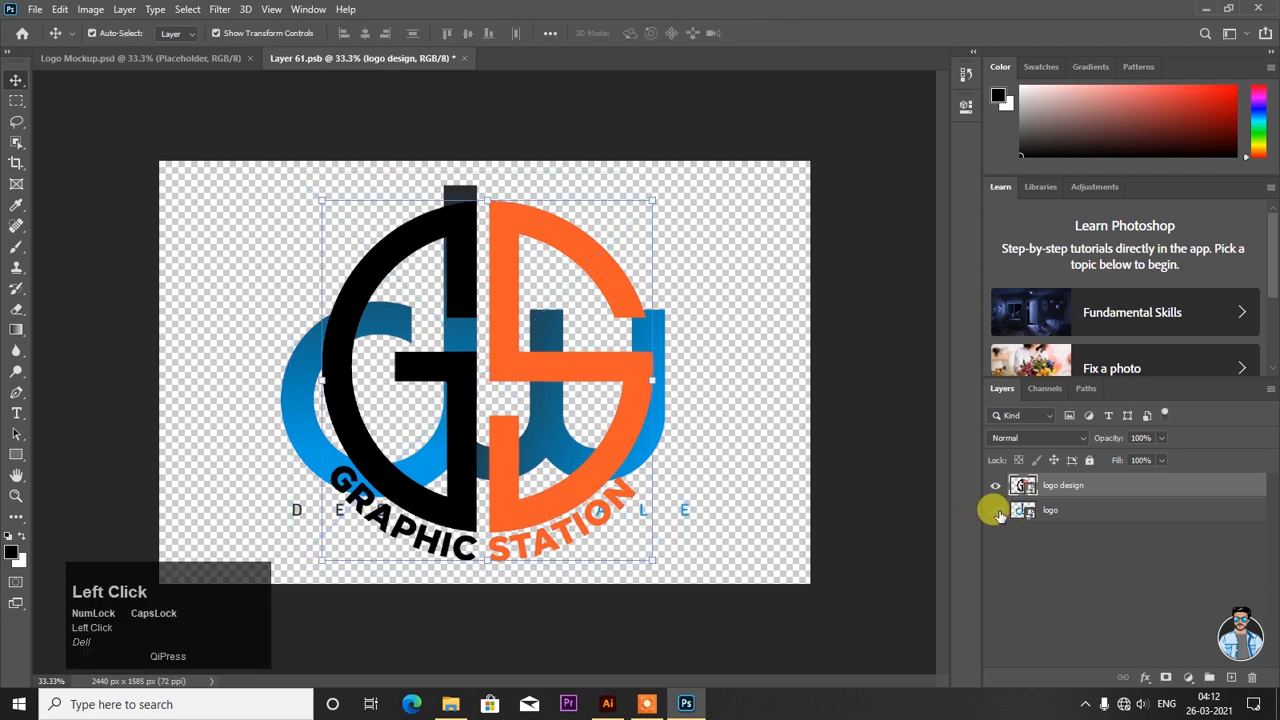
- Hide the old logo layer and save the smart object so Logo Mockup.psd uses the new logo
{"action": "left_click", "coordinate": [995, 510]}
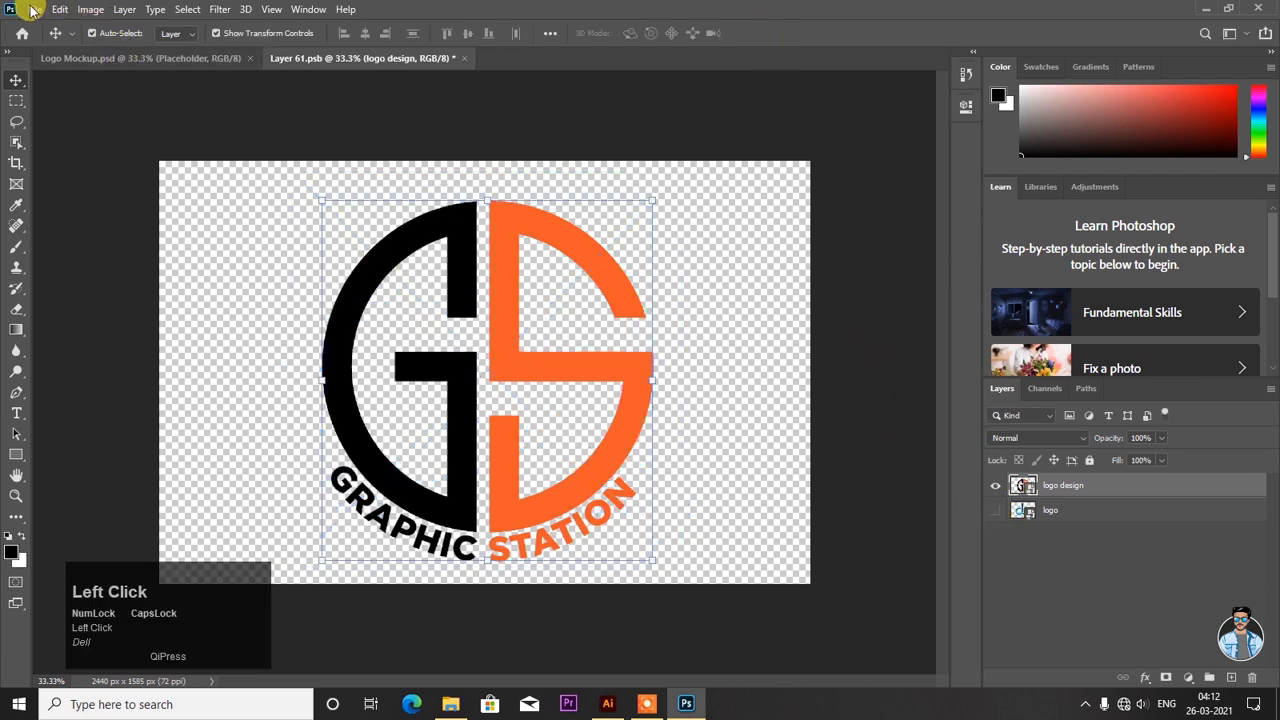
{"action": "left_click", "coordinate": [34, 9]}
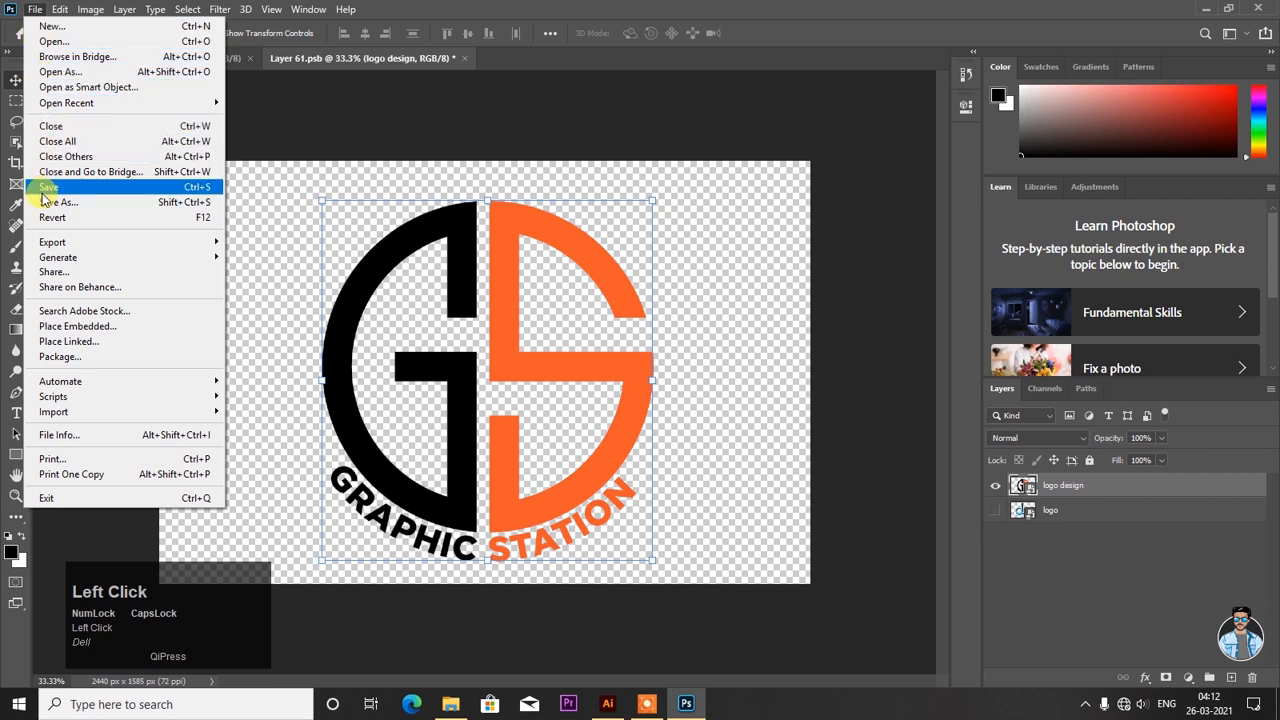
{"action": "left_click", "coordinate": [85, 190]}
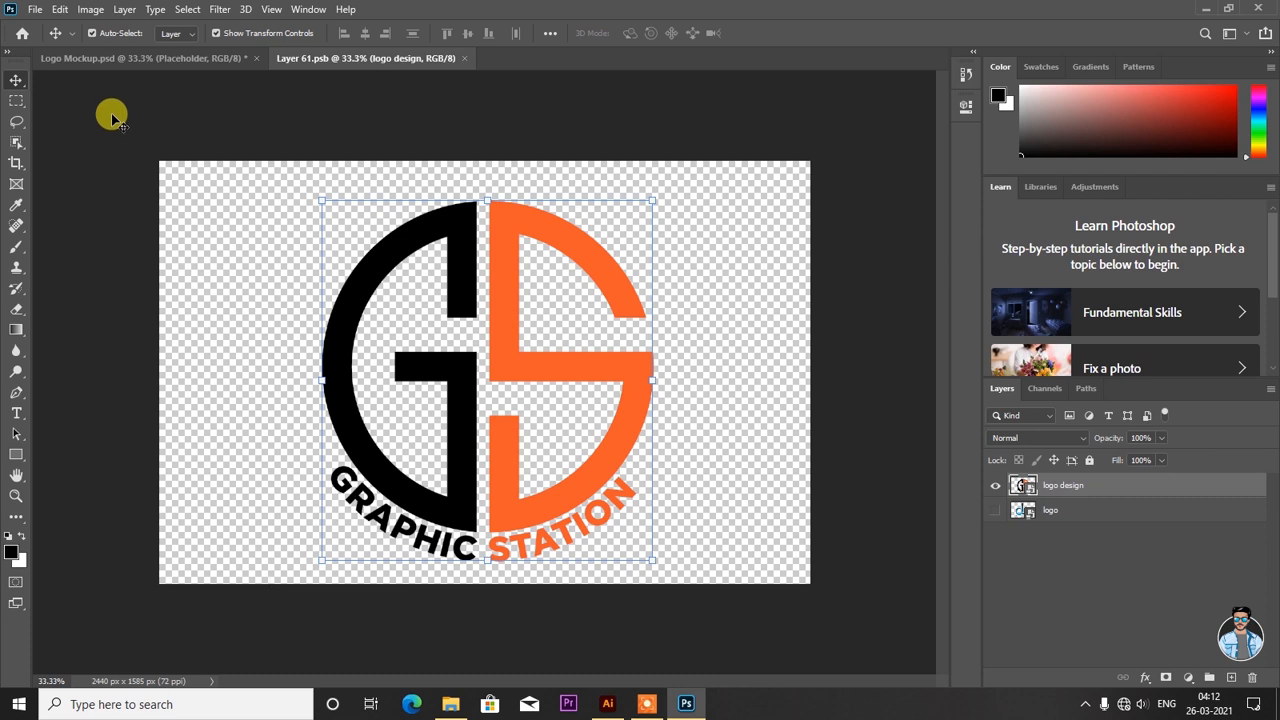
{"action": "left_click", "coordinate": [114, 58]}
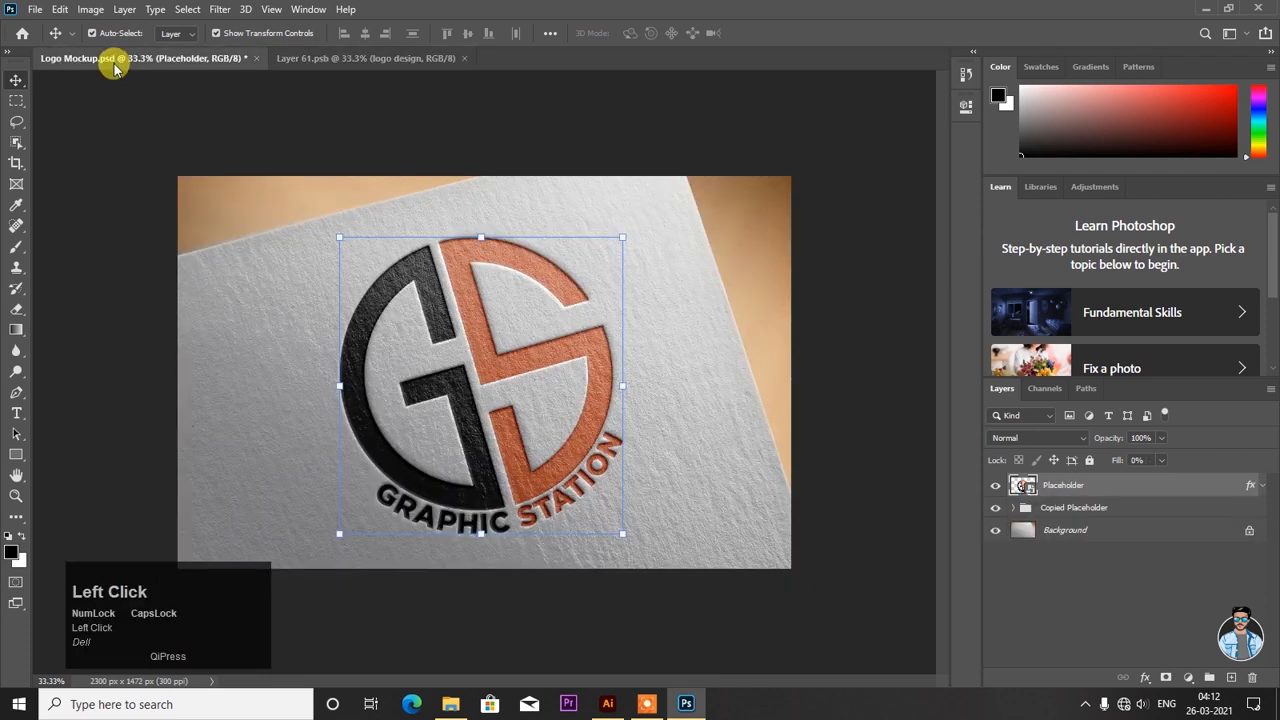
{"action": "left_click", "coordinate": [200, 253]}
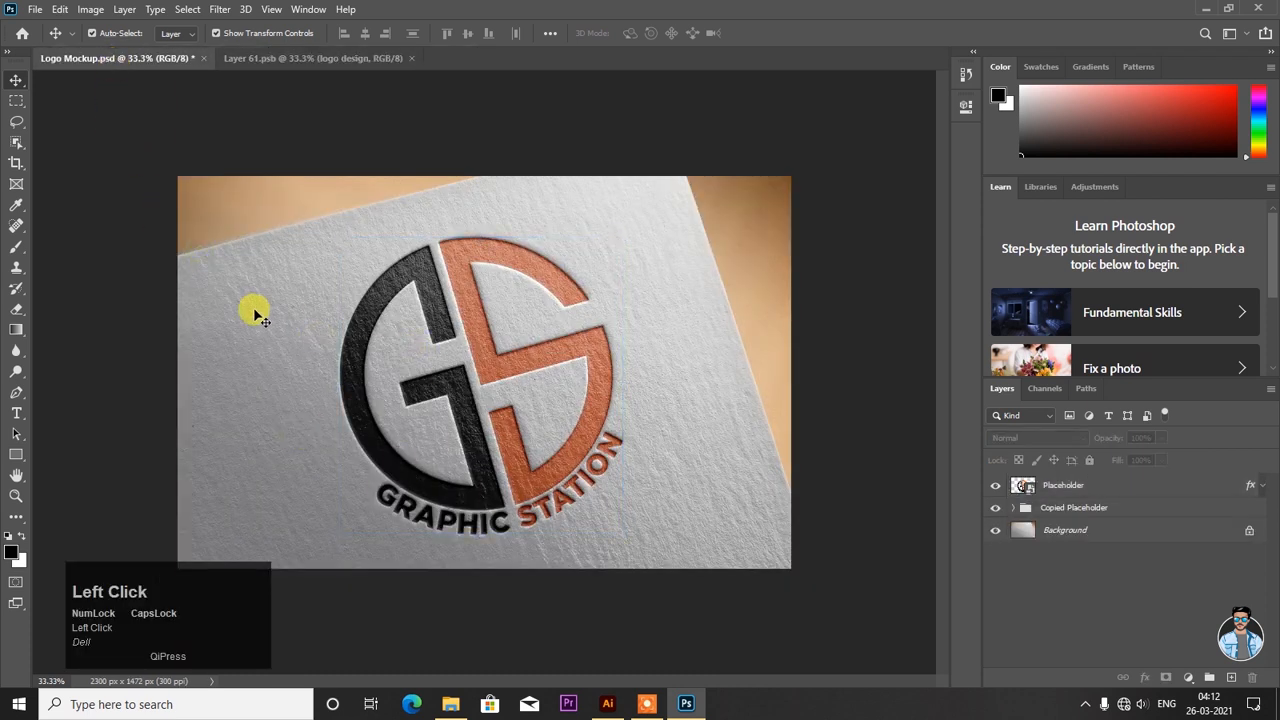